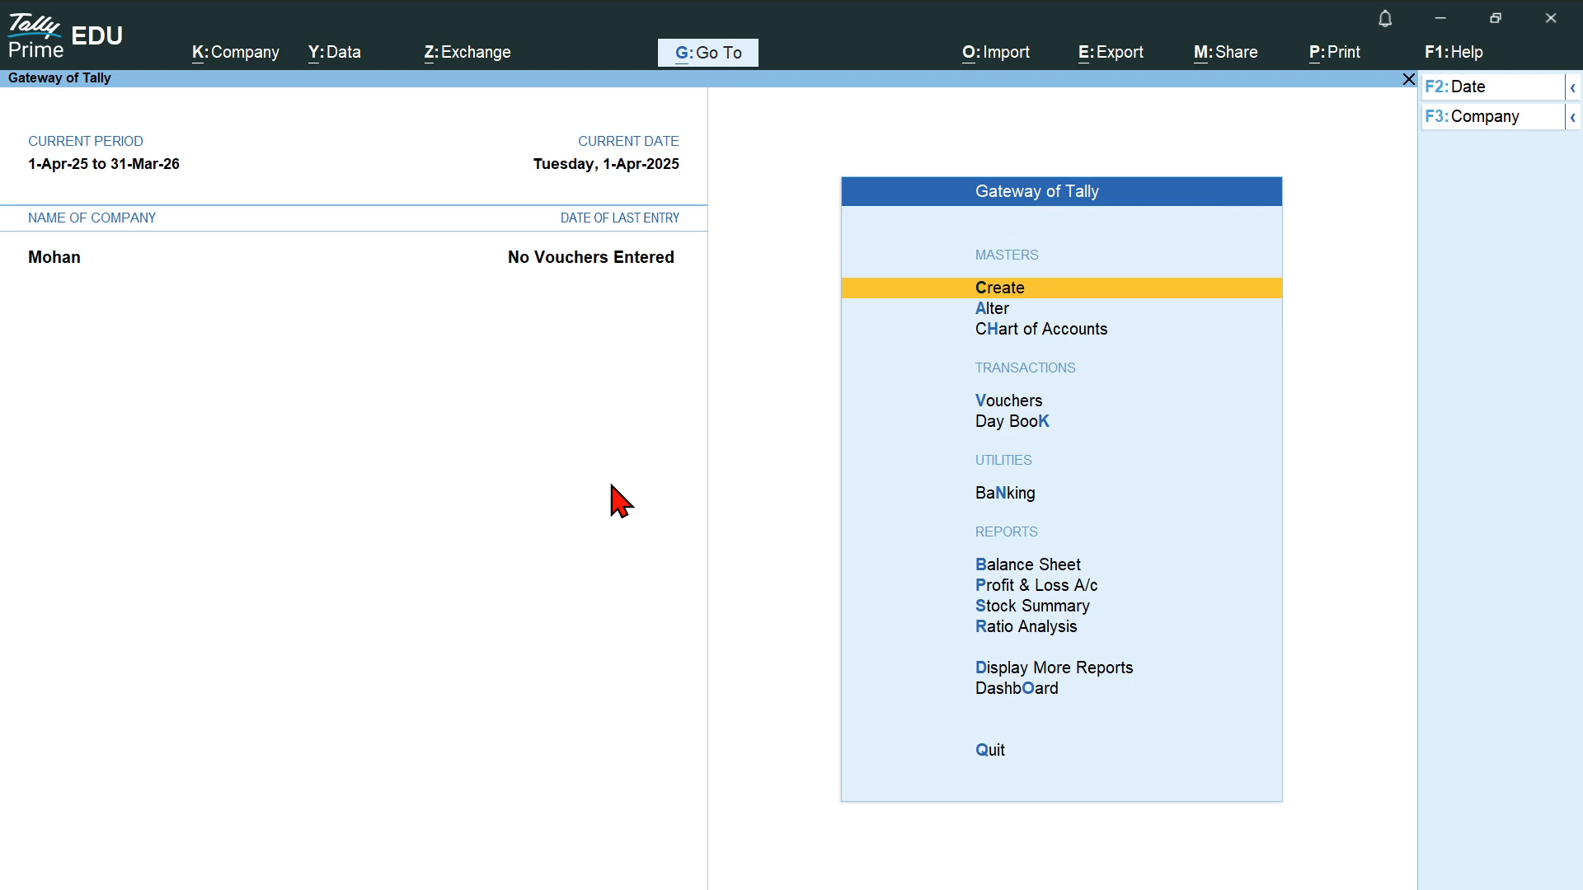
Create a new company named Sakshi Pvt. Ltd., keeping the default financial year and country details.
key(F3)
key(Up)
key(Up)
key(Up)
key(Up)
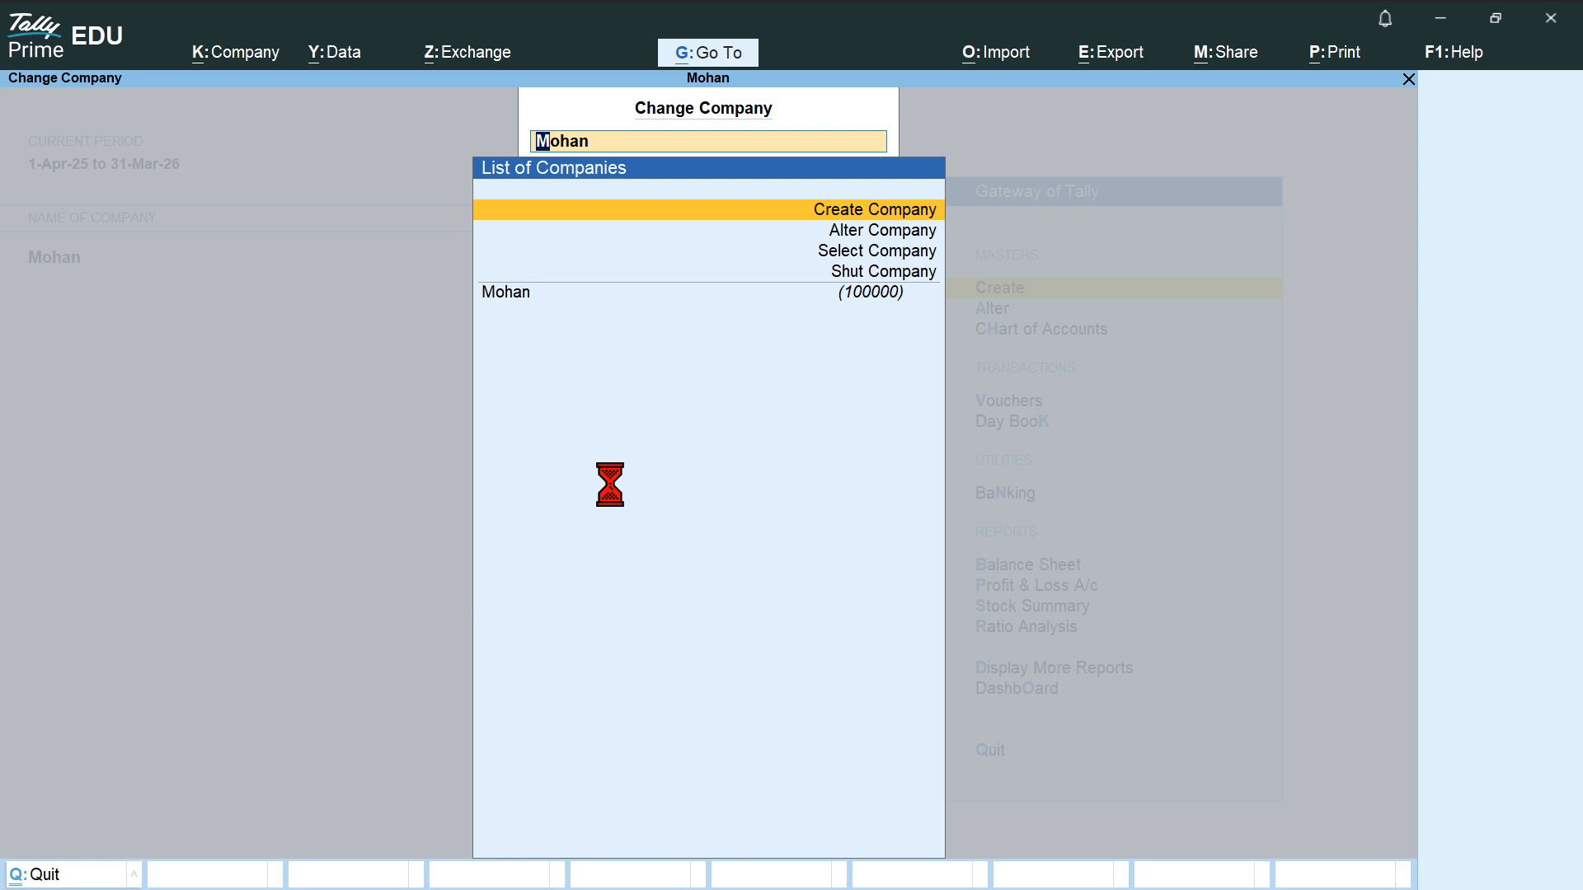
key(Return)
text(Sakshi Pvt. Ltd.)
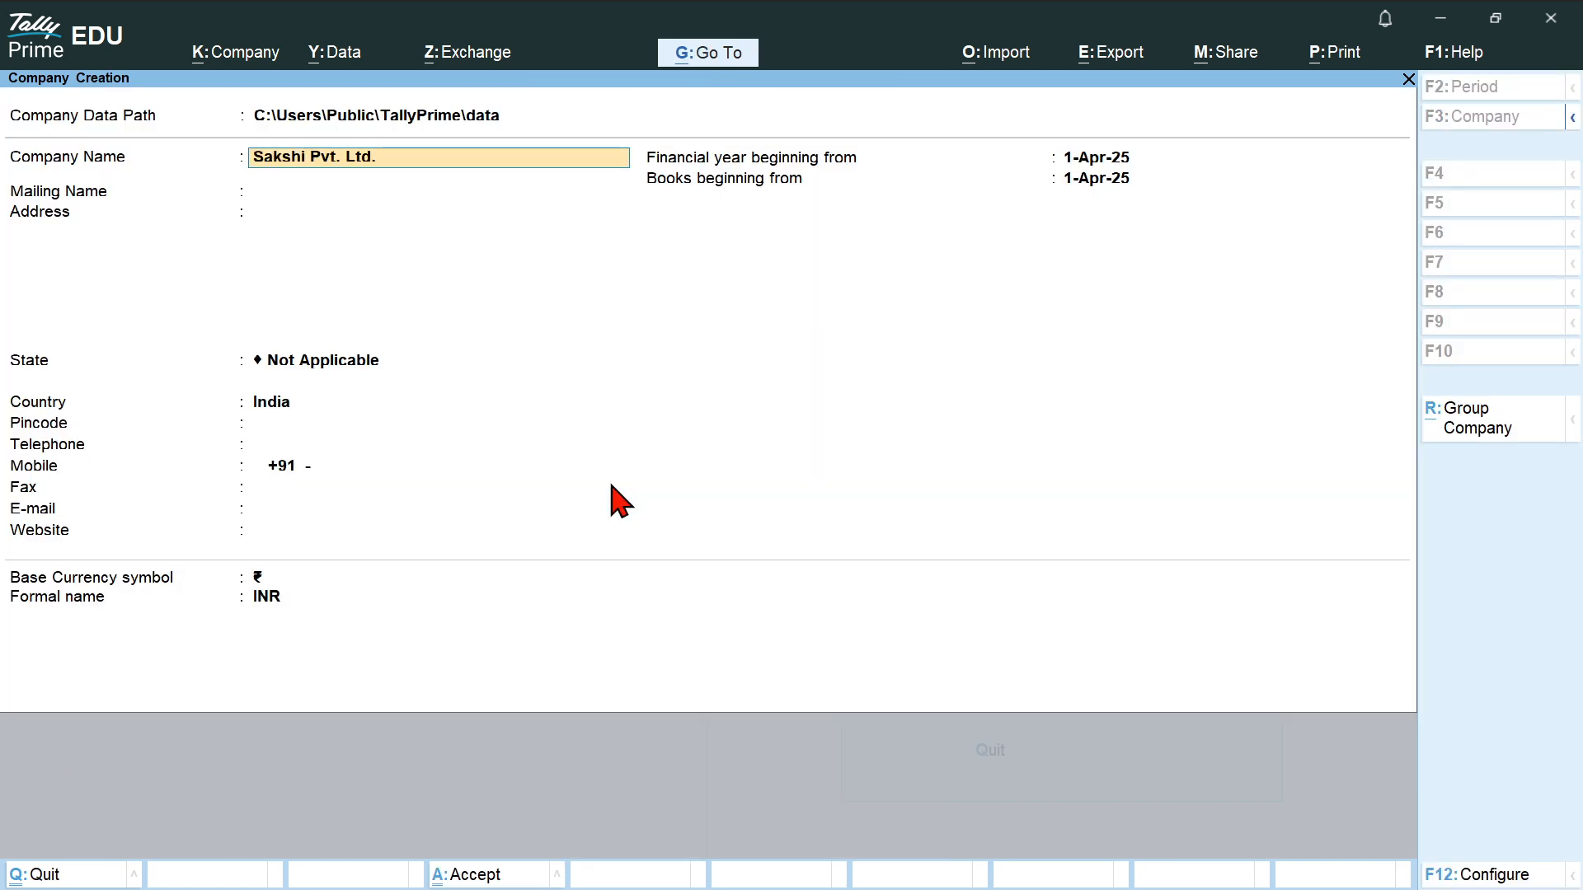
key(ctrl+a)
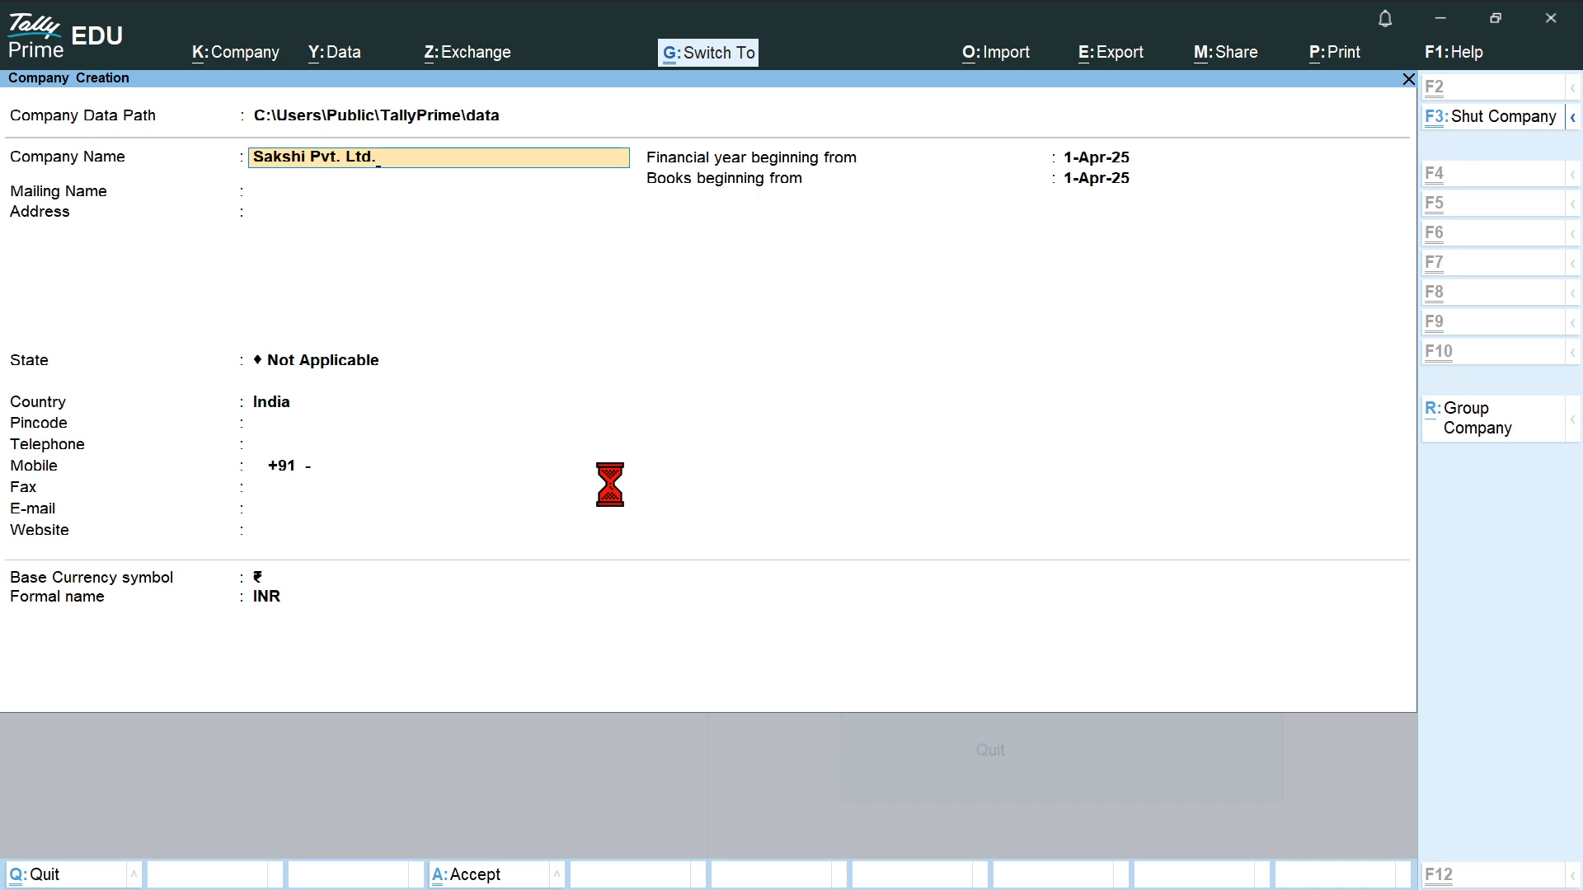
Set Enable Bill-wise entry to No in the Sakshi Pvt. Ltd. company features and save them.
key(Return)
key(Return)
key(Return)
key(Return)
key(Return)
key(Return)
key(Return)
key(Return)
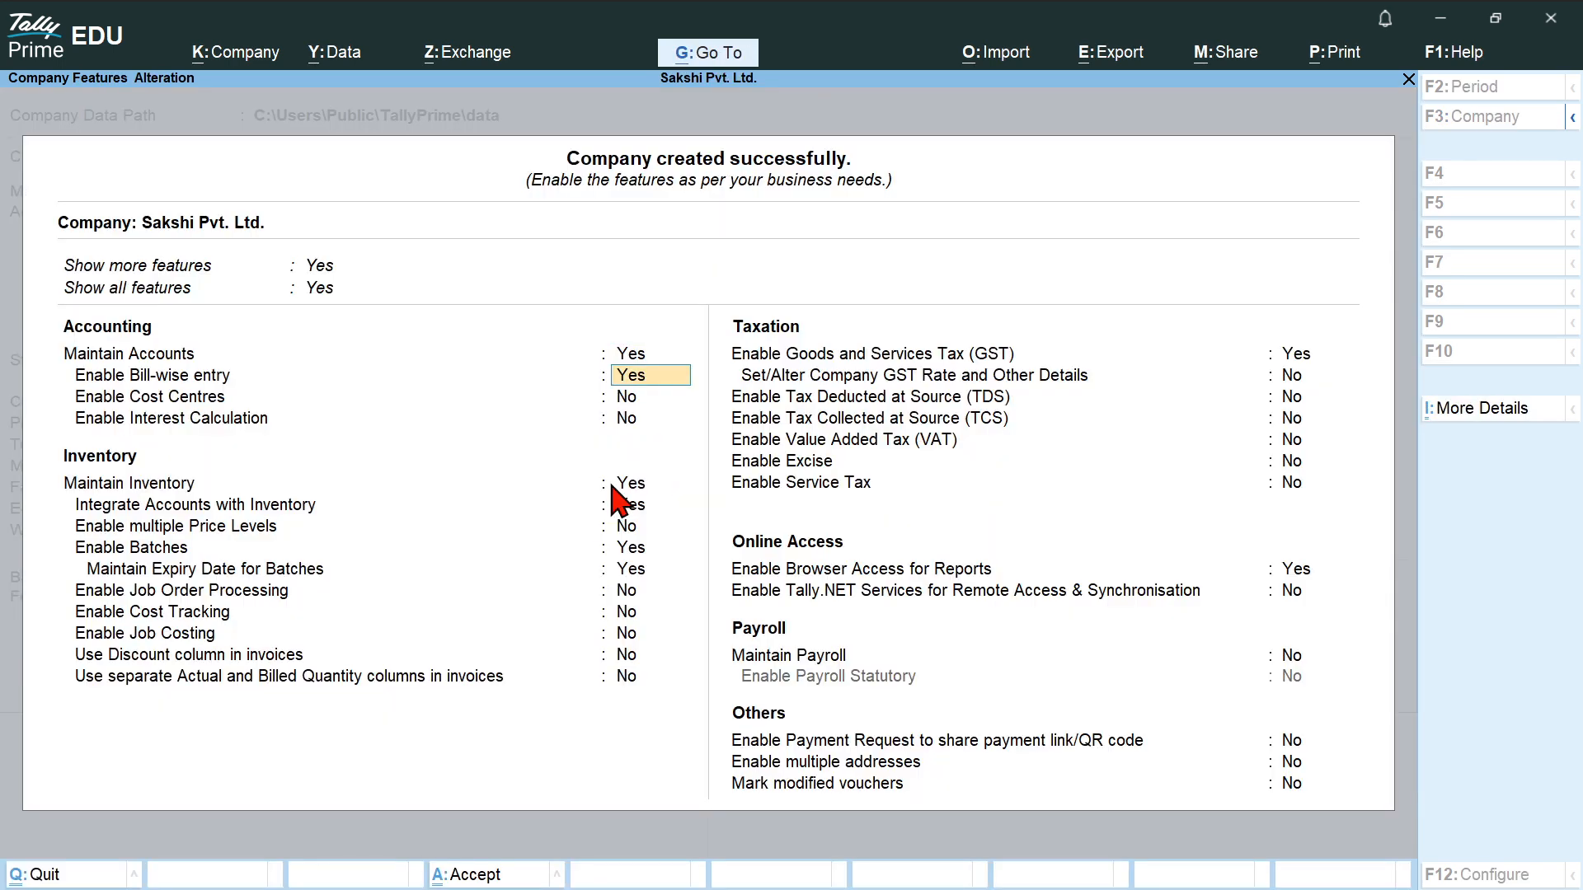
key(n)
key(Return)
key(Return)
key(ctrl+a)
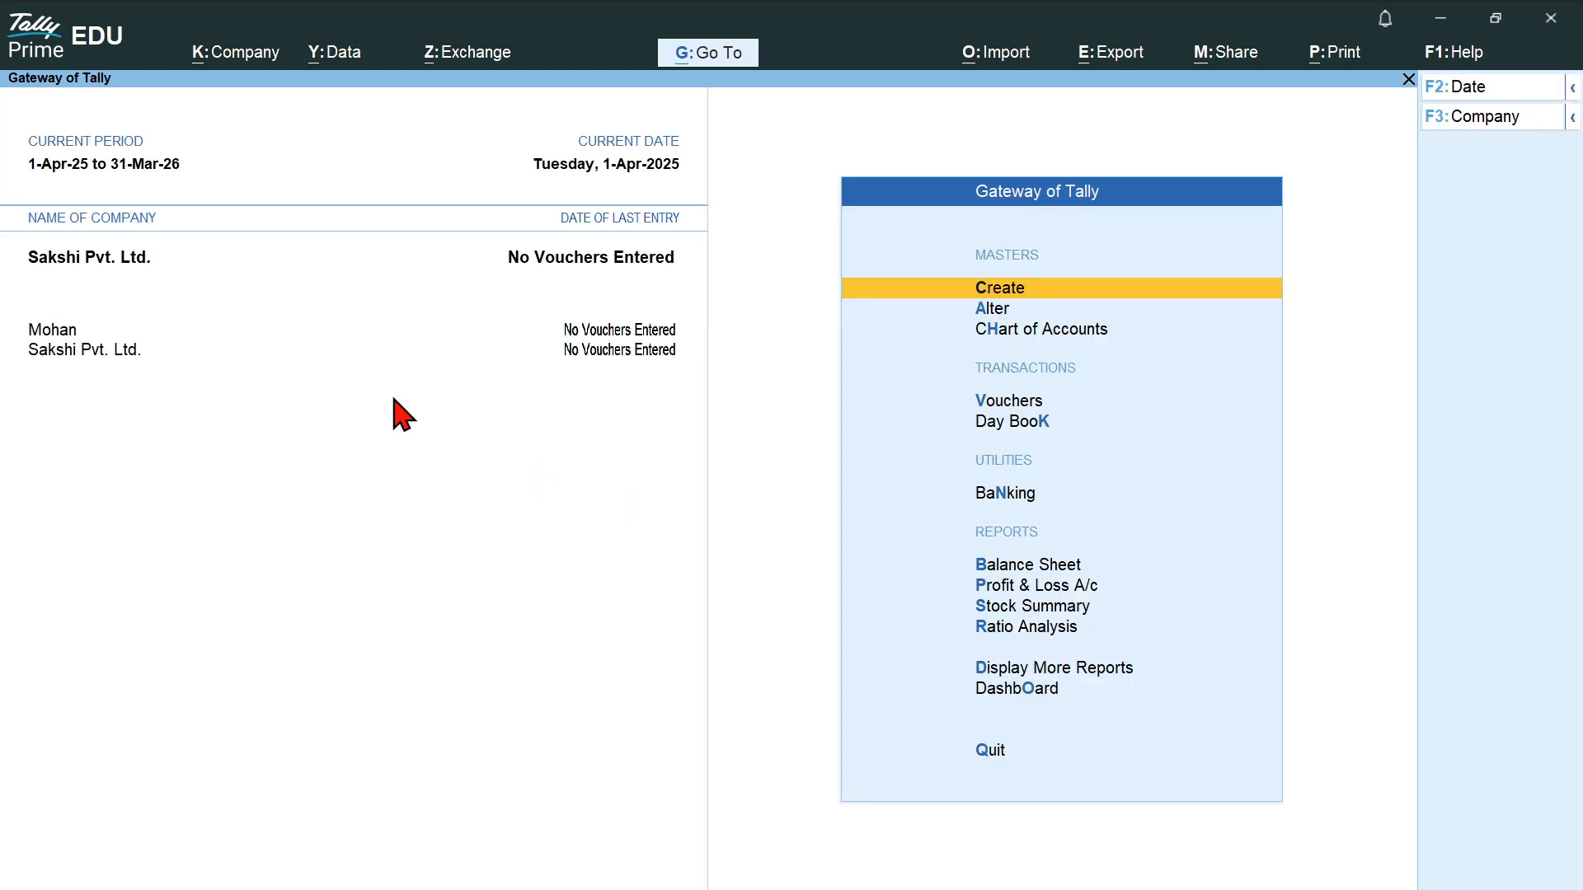
Look up the main group's name in the PDF notes, switch back to TallyPrime and start a new accounting group named Salary.
key(alt+Tab)
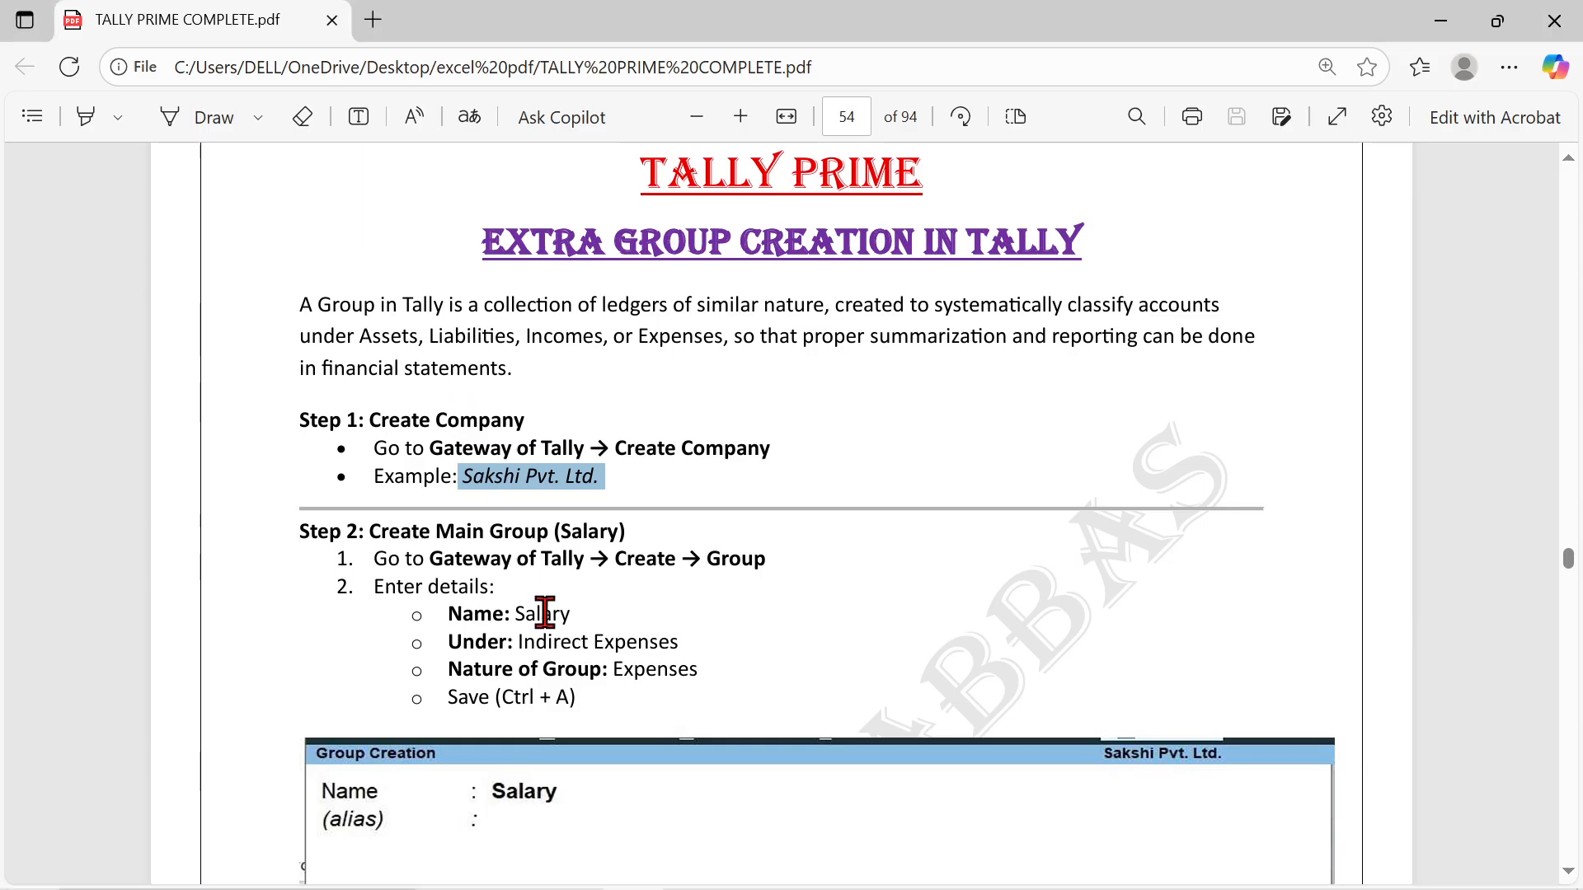
scroll(545, 614, down, 3)
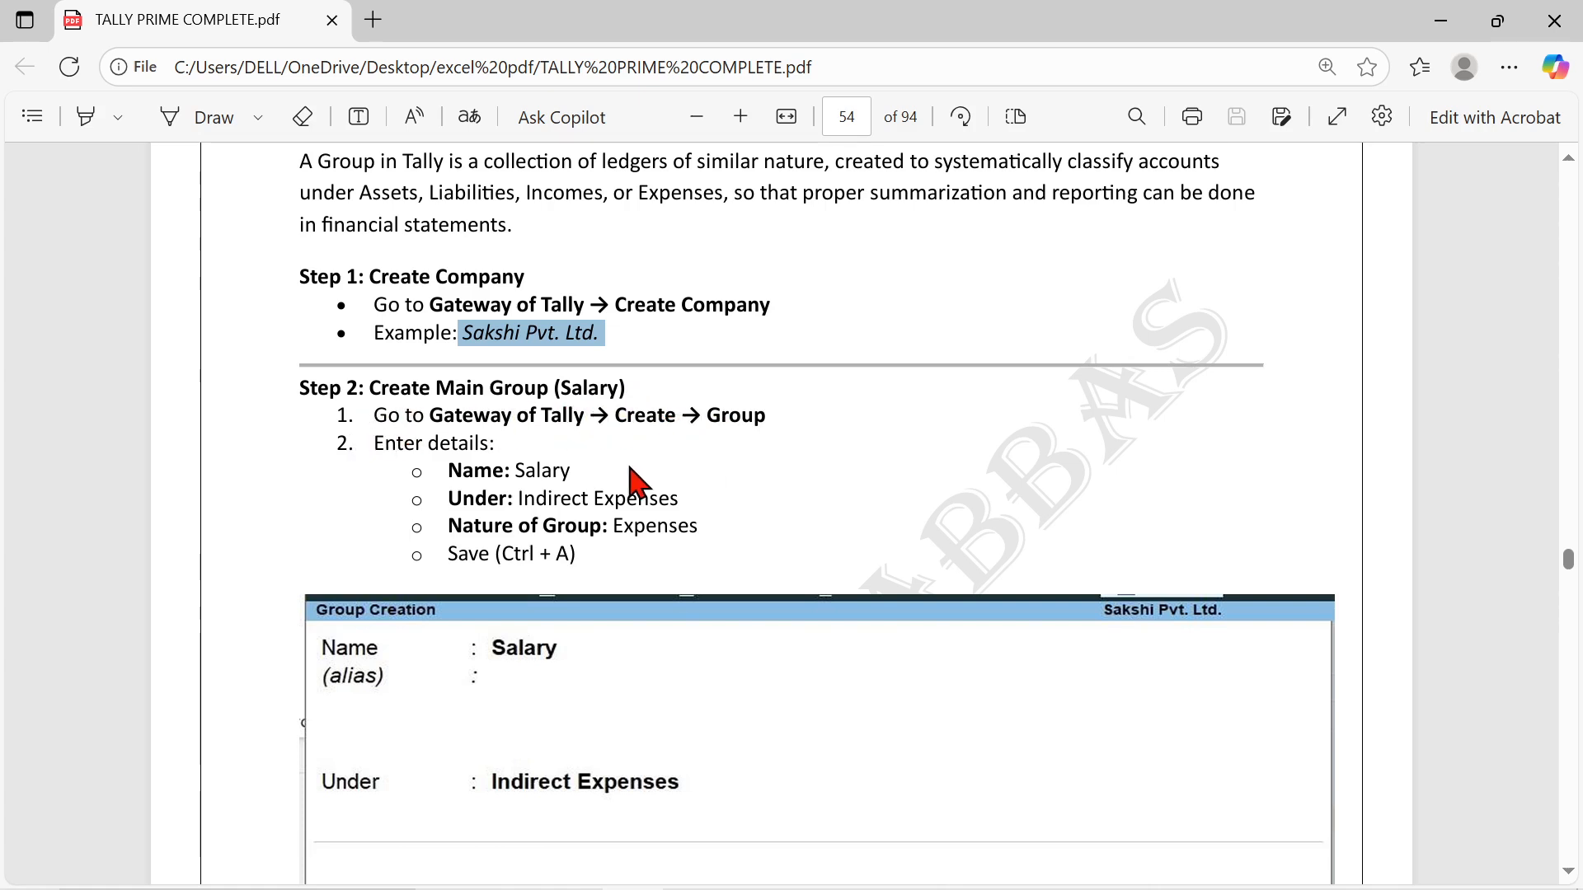
drag(514, 470, 589, 479)
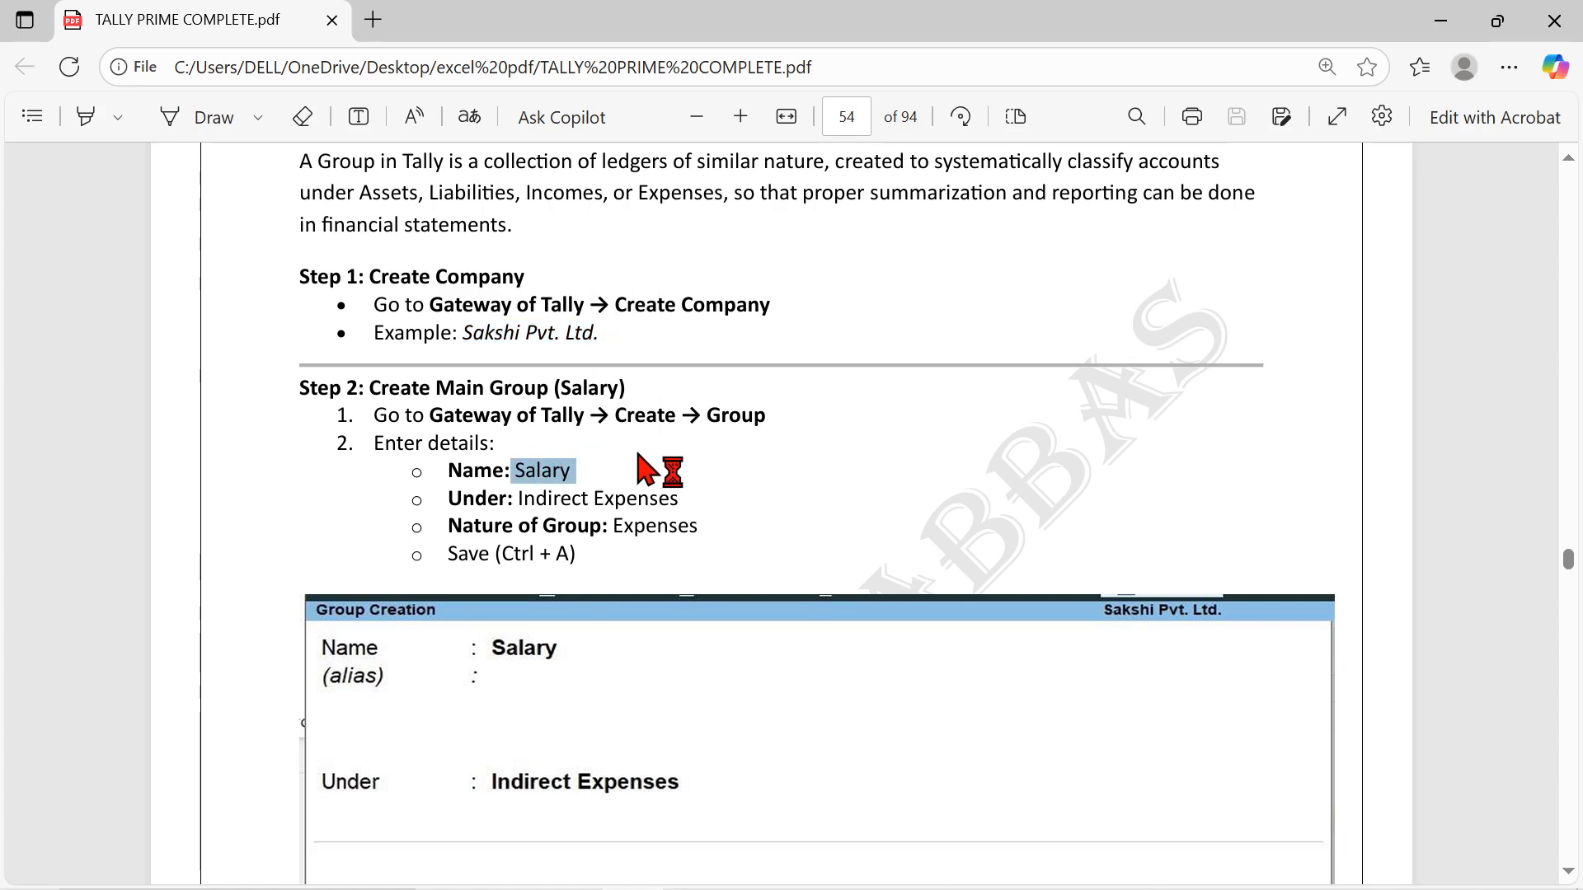
key(alt+Tab)
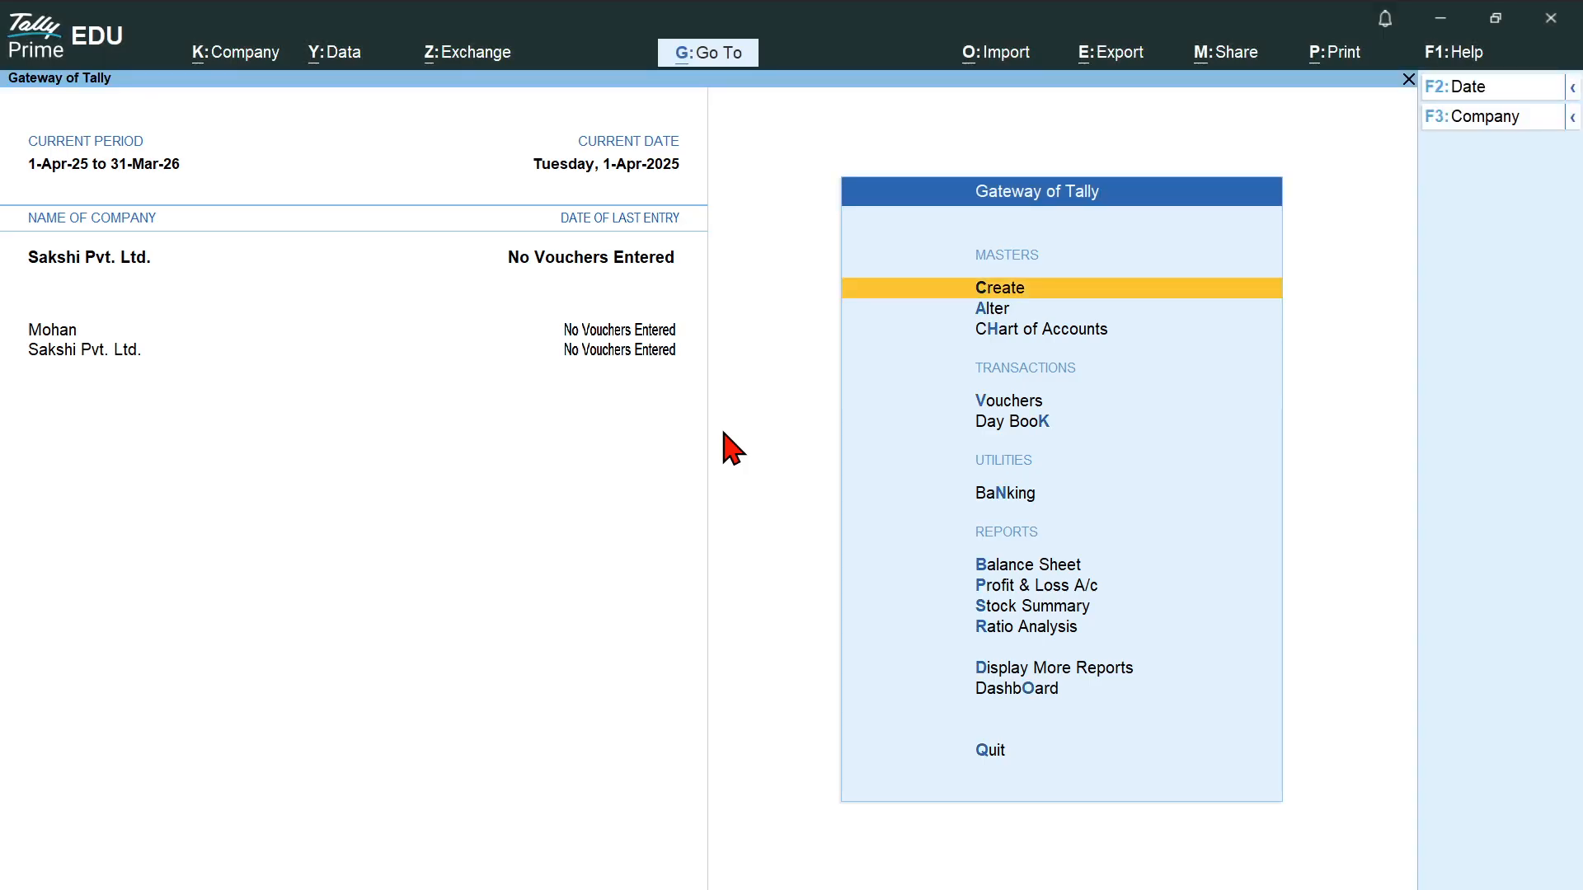
click(1032, 307)
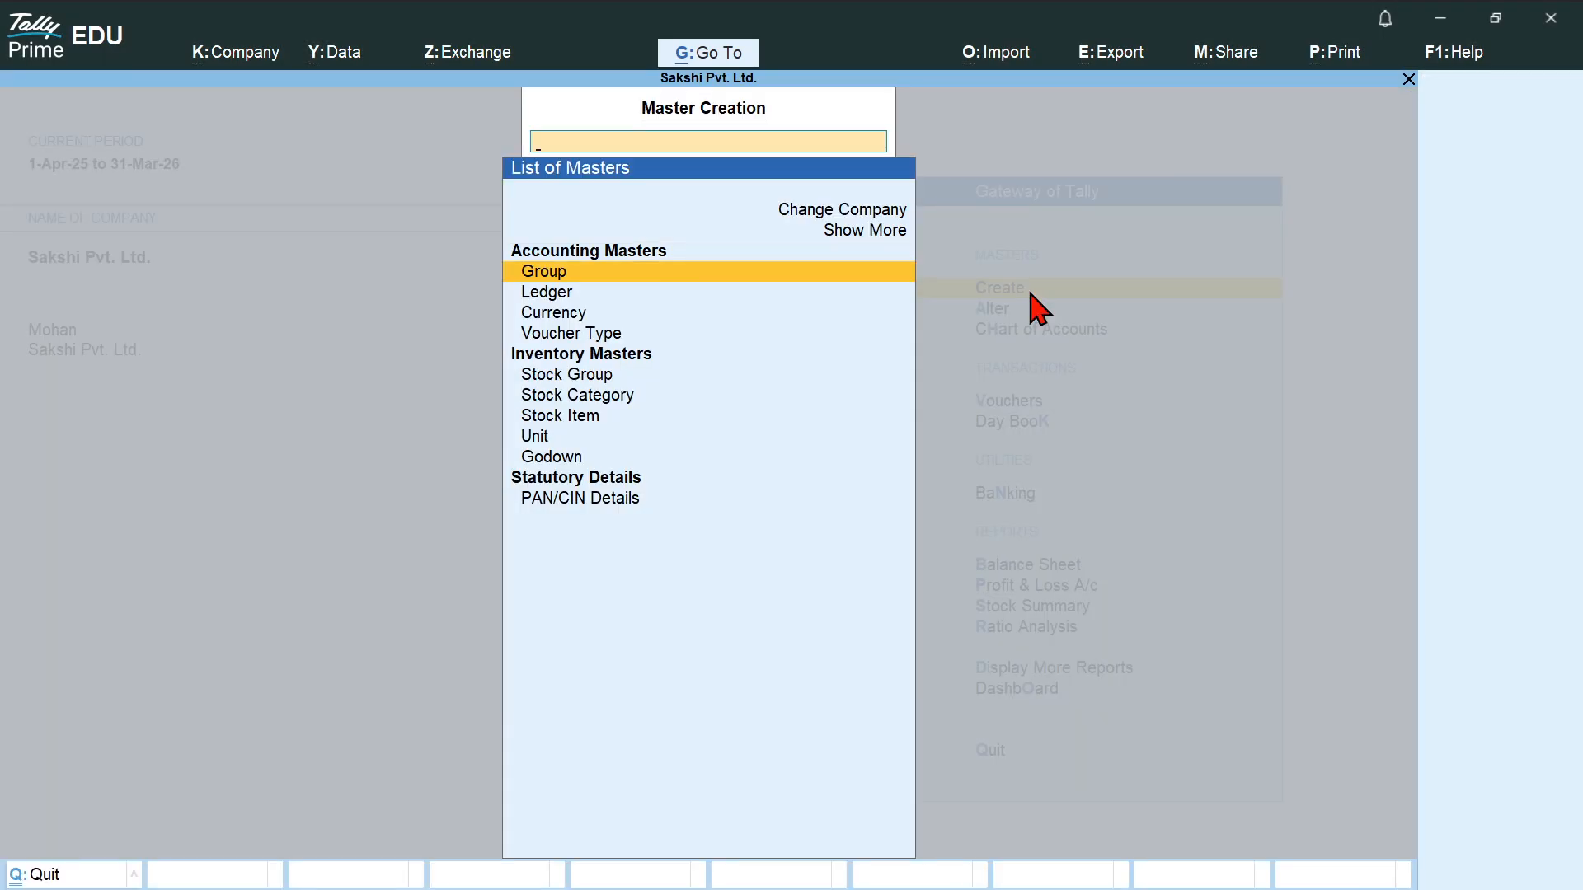
click(717, 274)
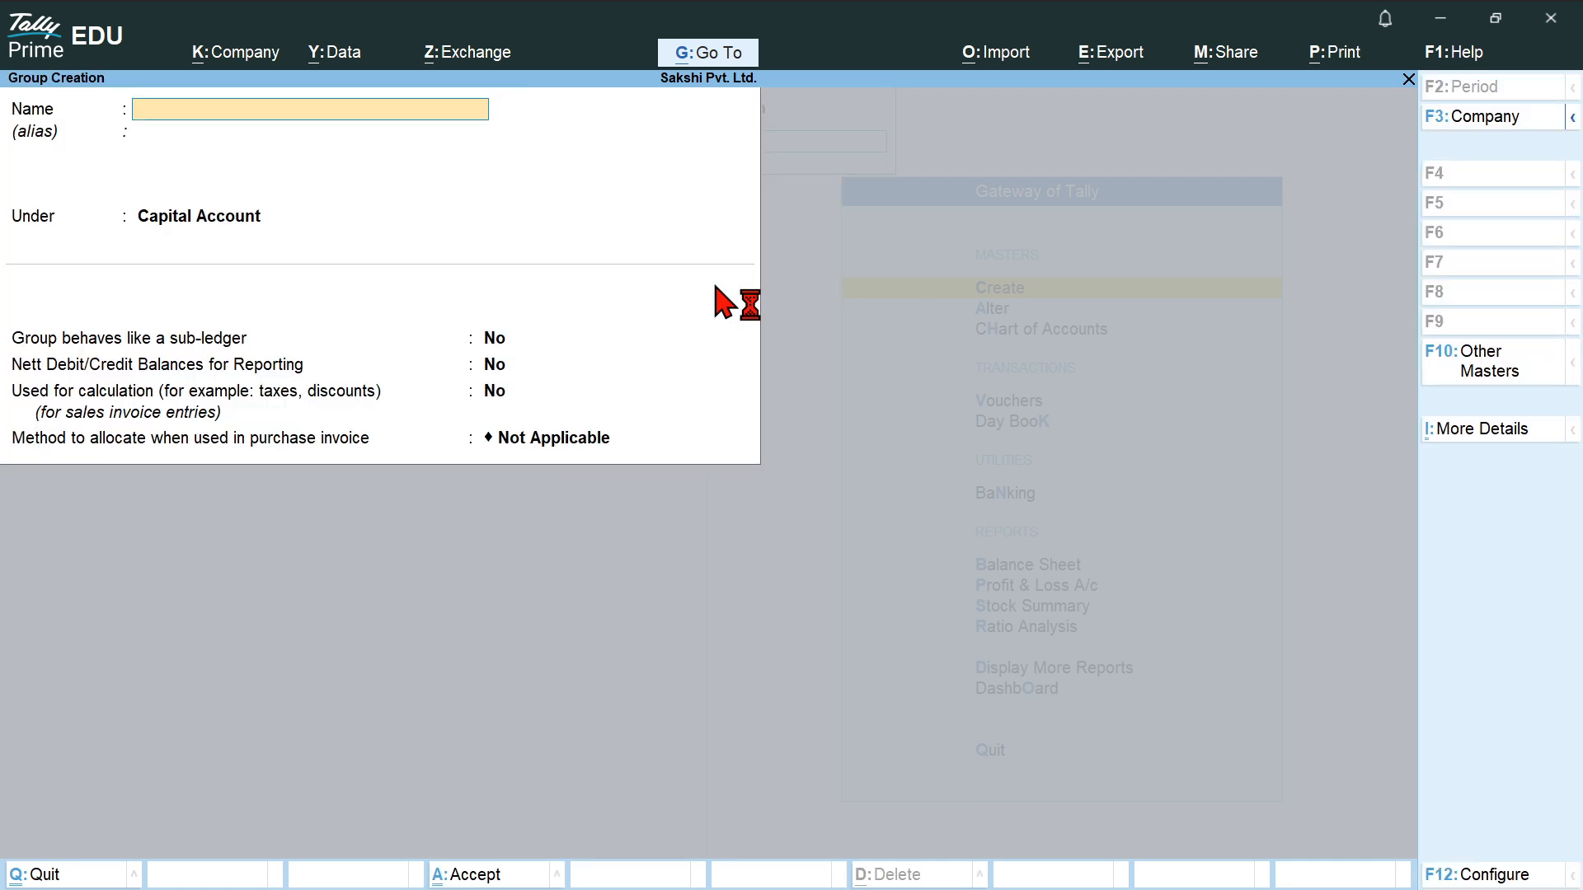
text(Salary)
Check the group details in the PDF notes, place the Salary group under Indirect Expenses in TallyPrime and save it.
key(alt+Tab)
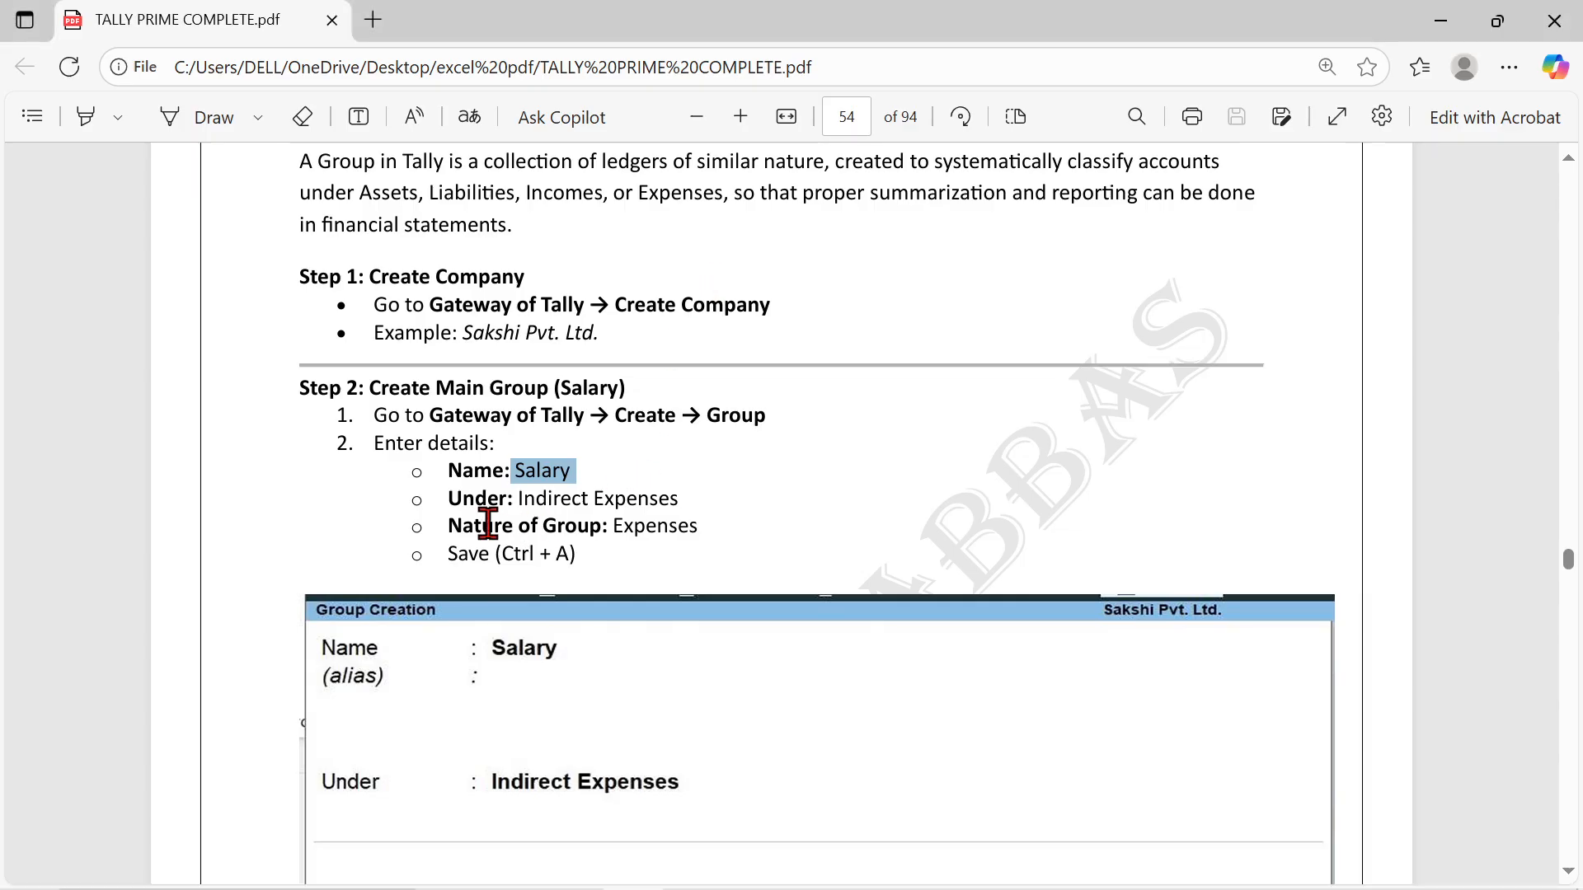
key(alt+Tab)
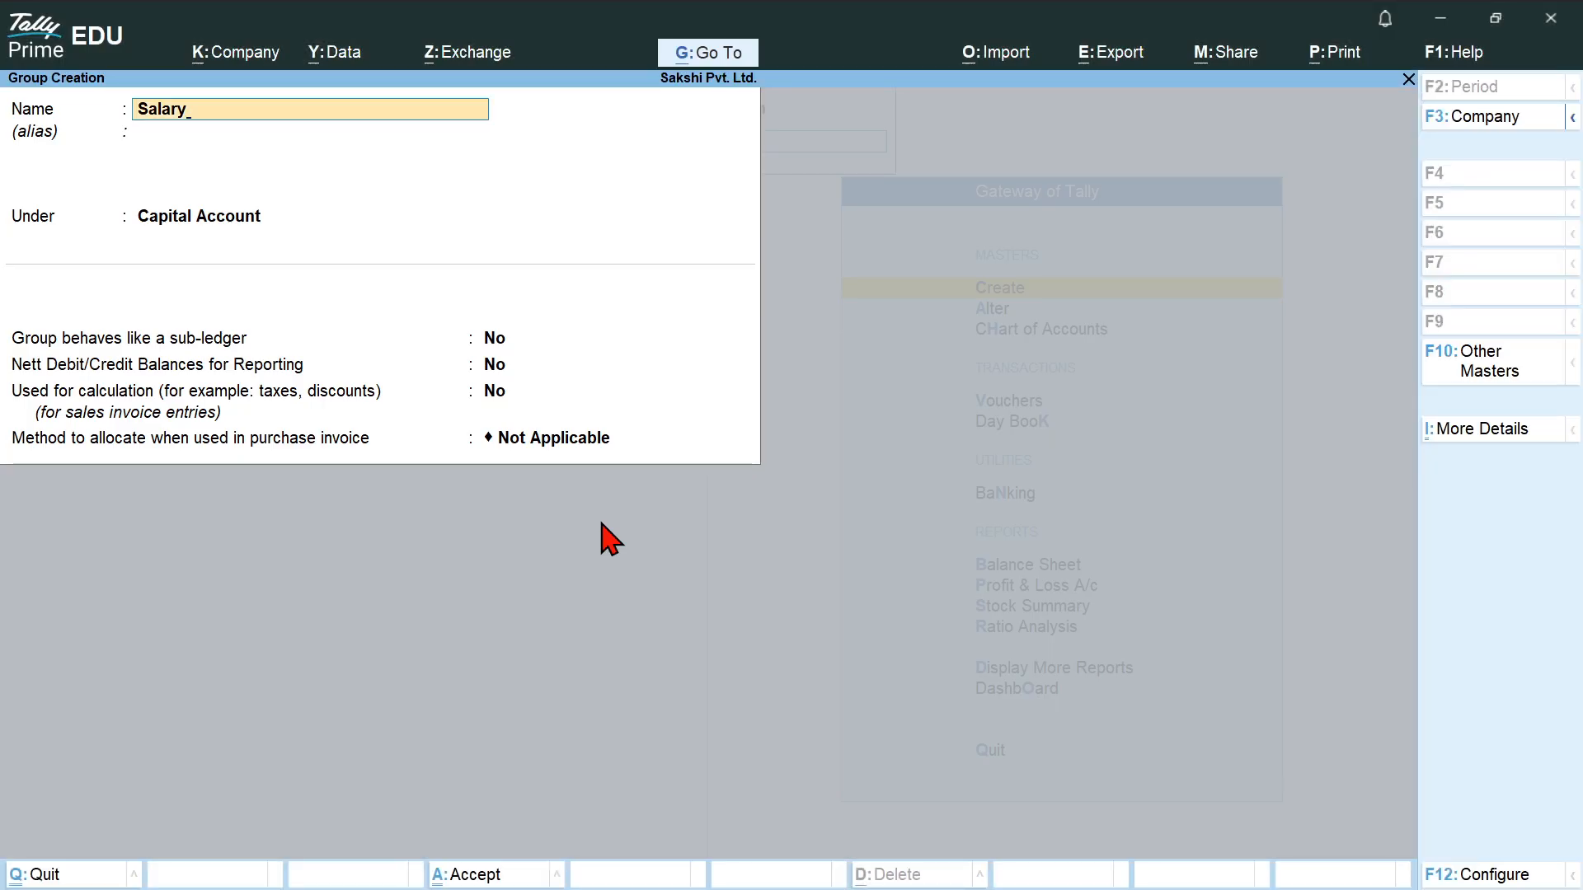
key(Return)
key(Return)
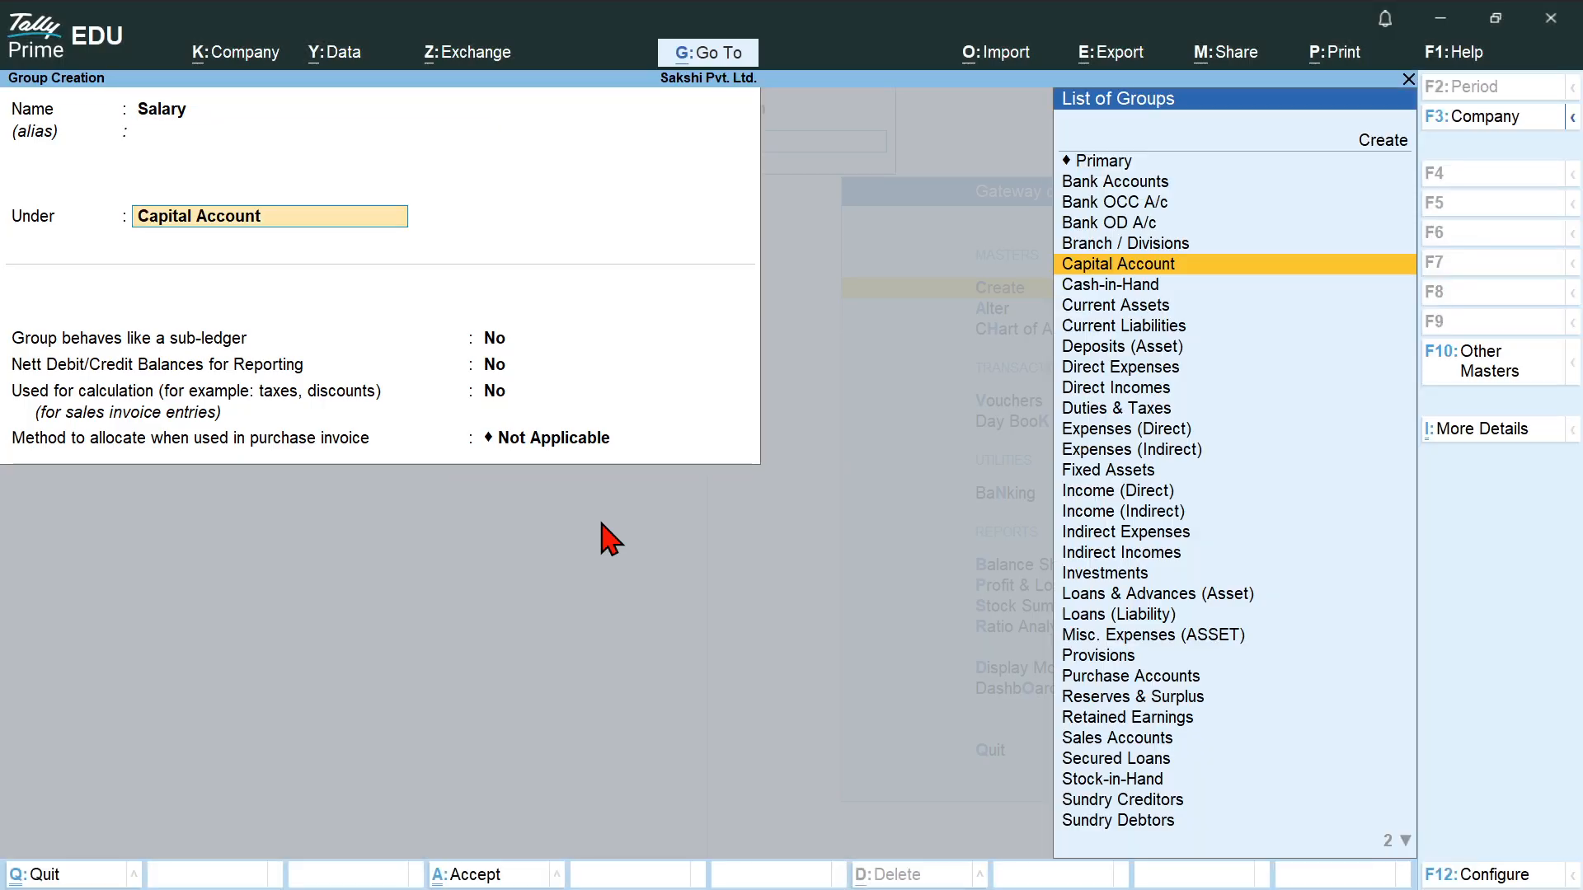
text(Ind)
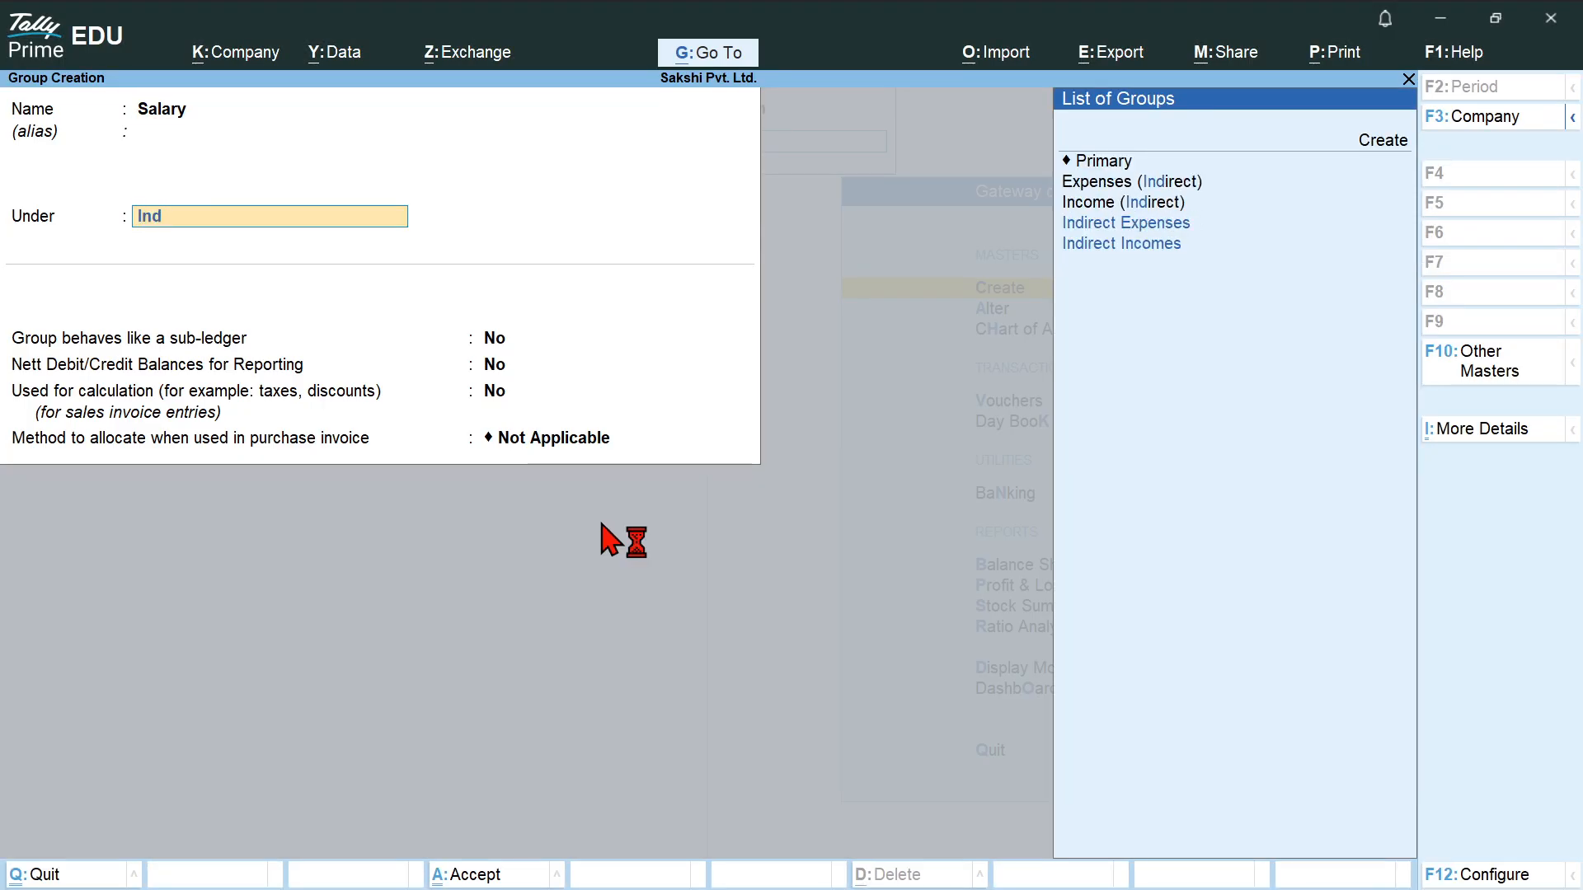
key(Return)
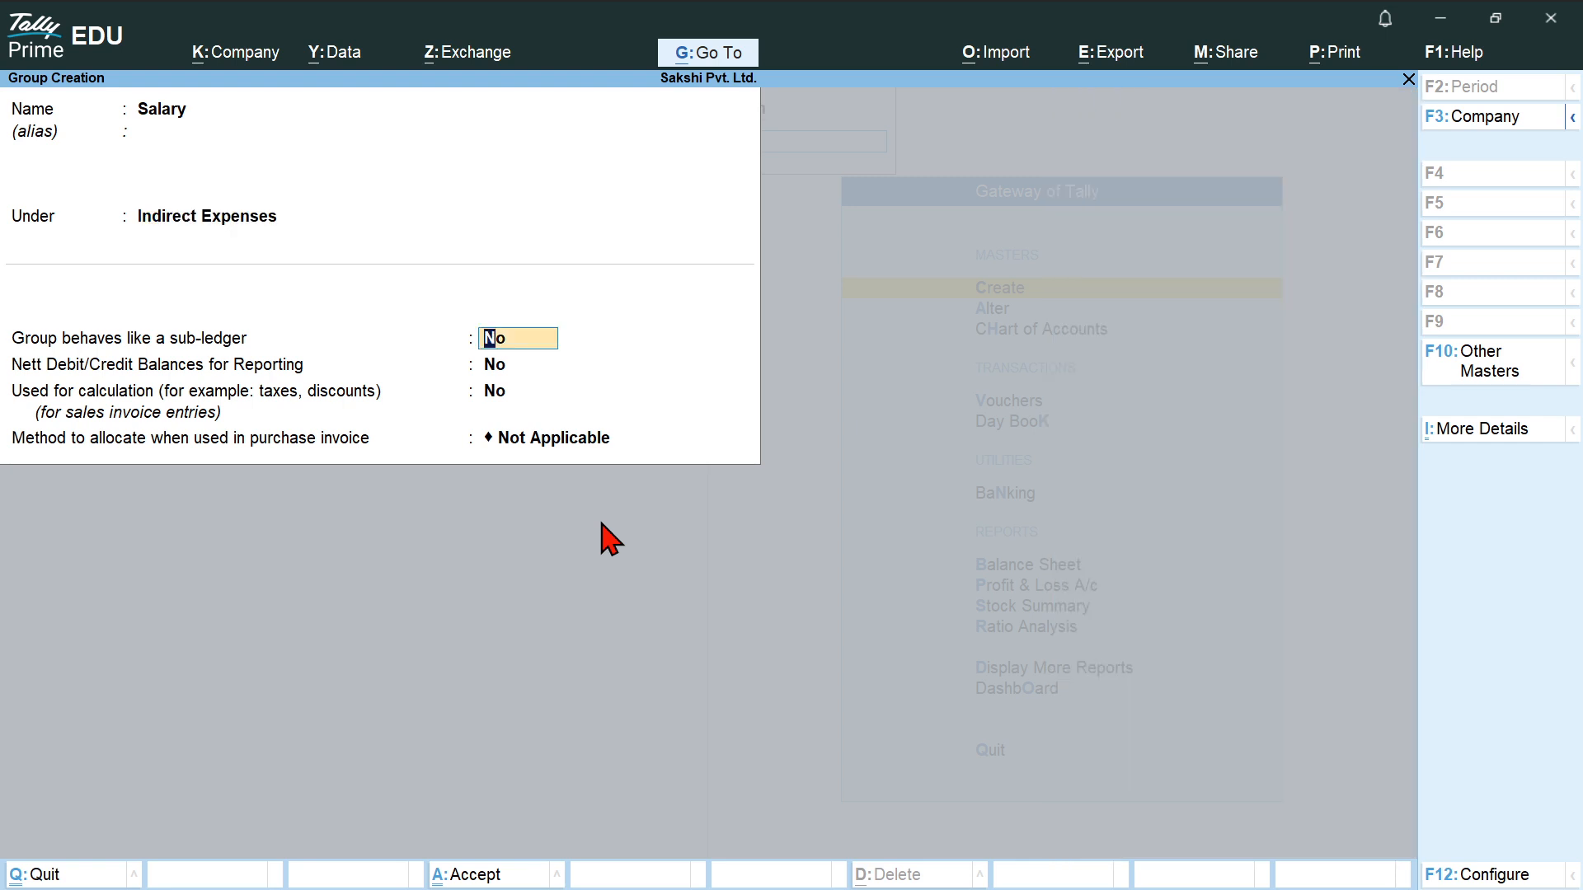
key(alt+Tab)
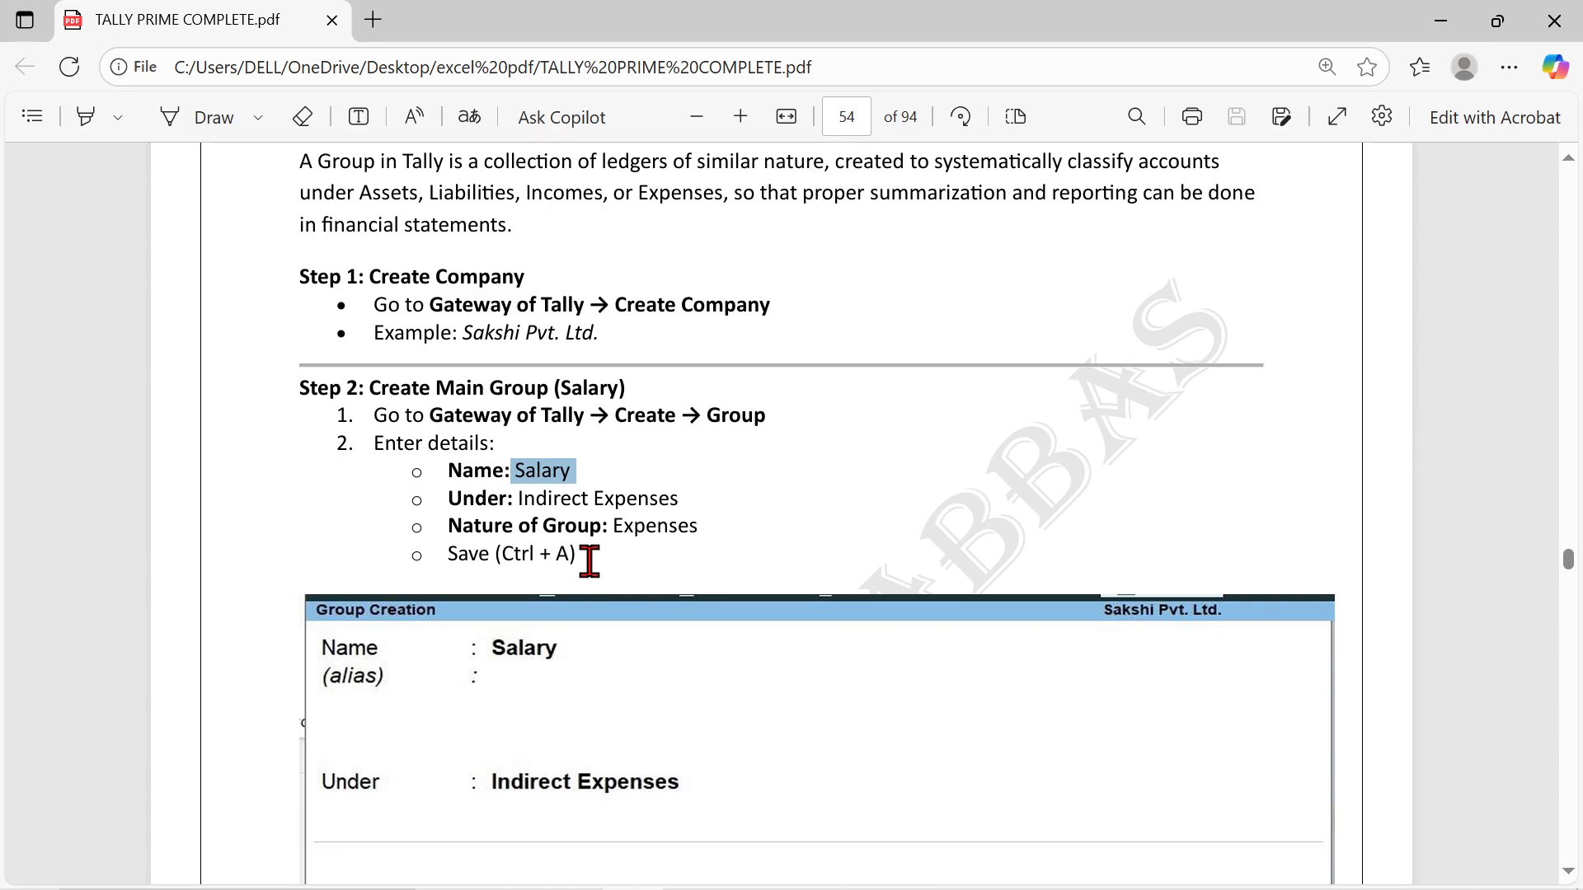
key(alt+Tab)
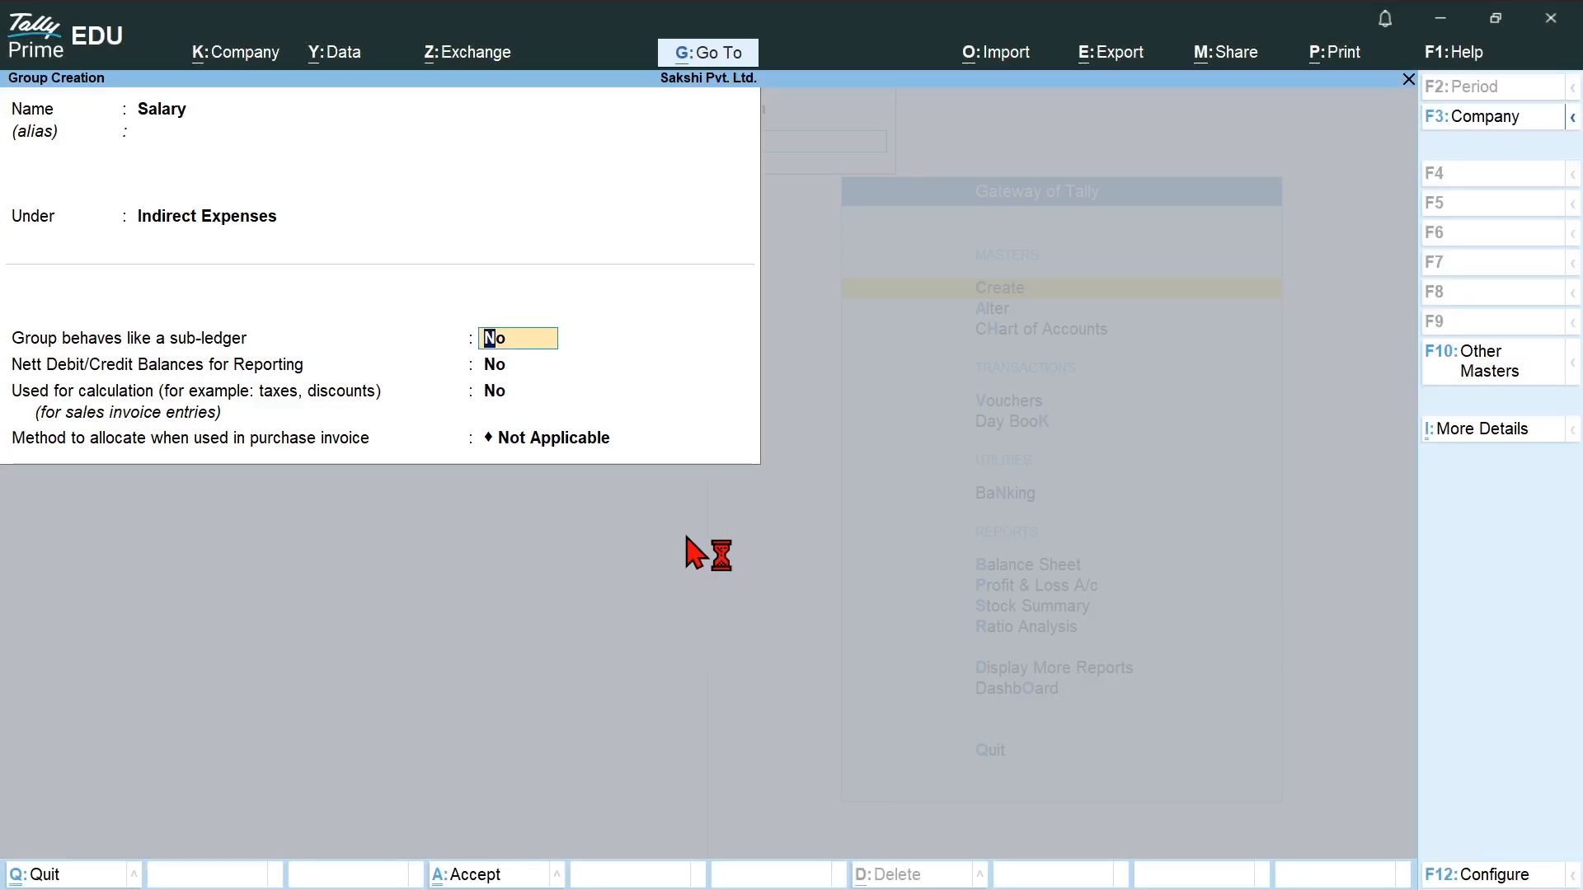
key(ctrl+a)
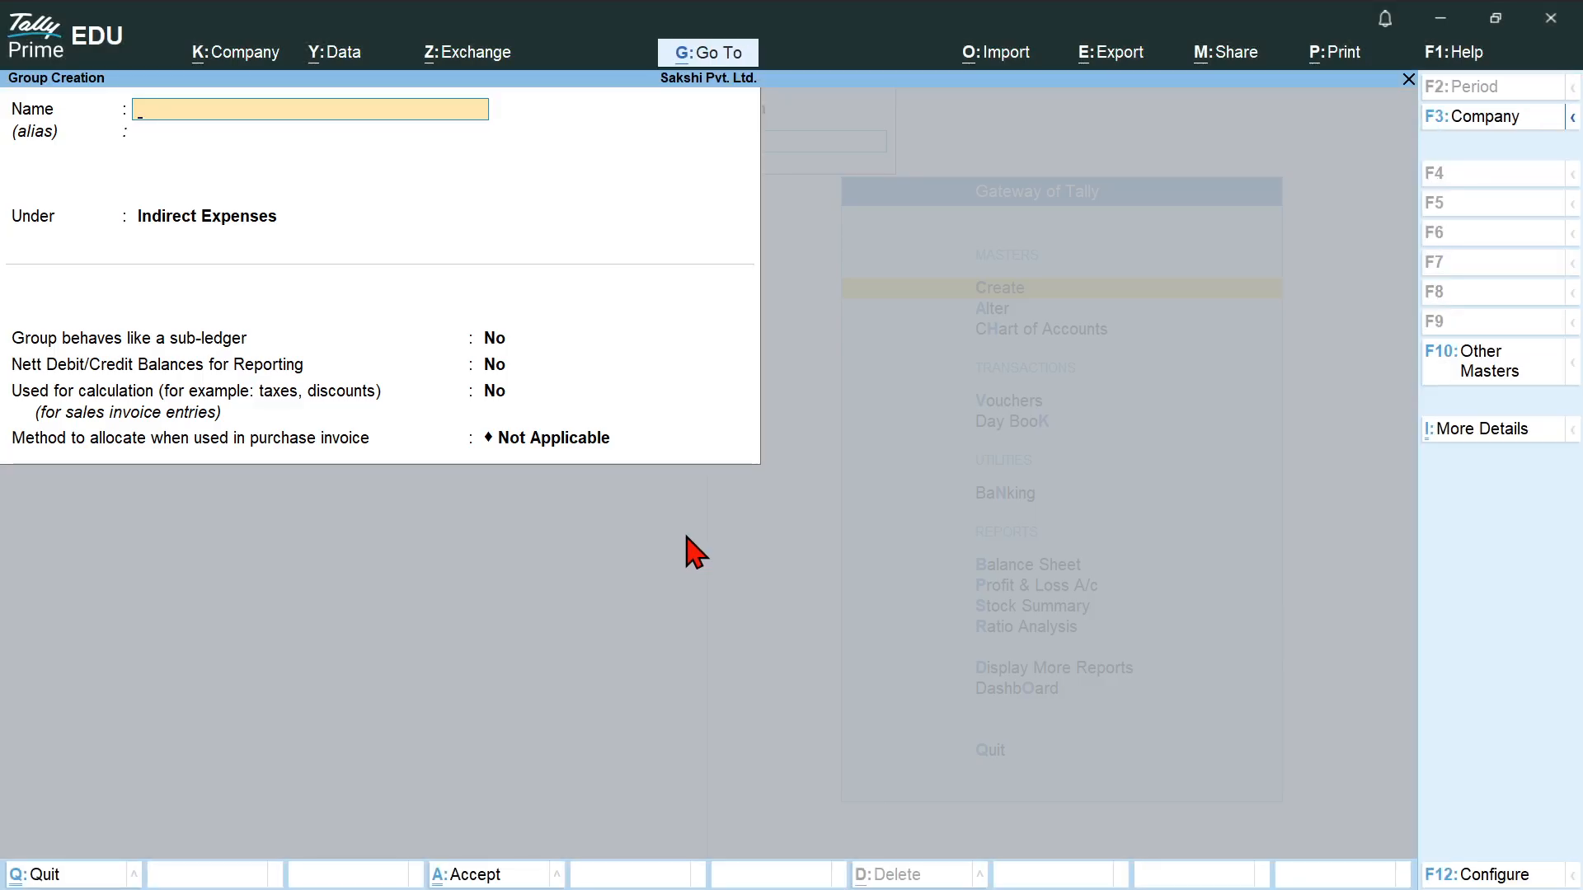
Copy the first sub-group name, Accountant, from Step 3 of the PDF notes into the new group's name in TallyPrime.
key(alt+Tab)
scroll(684, 494, down, 3)
scroll(685, 534, down, 4)
scroll(685, 534, down, 2)
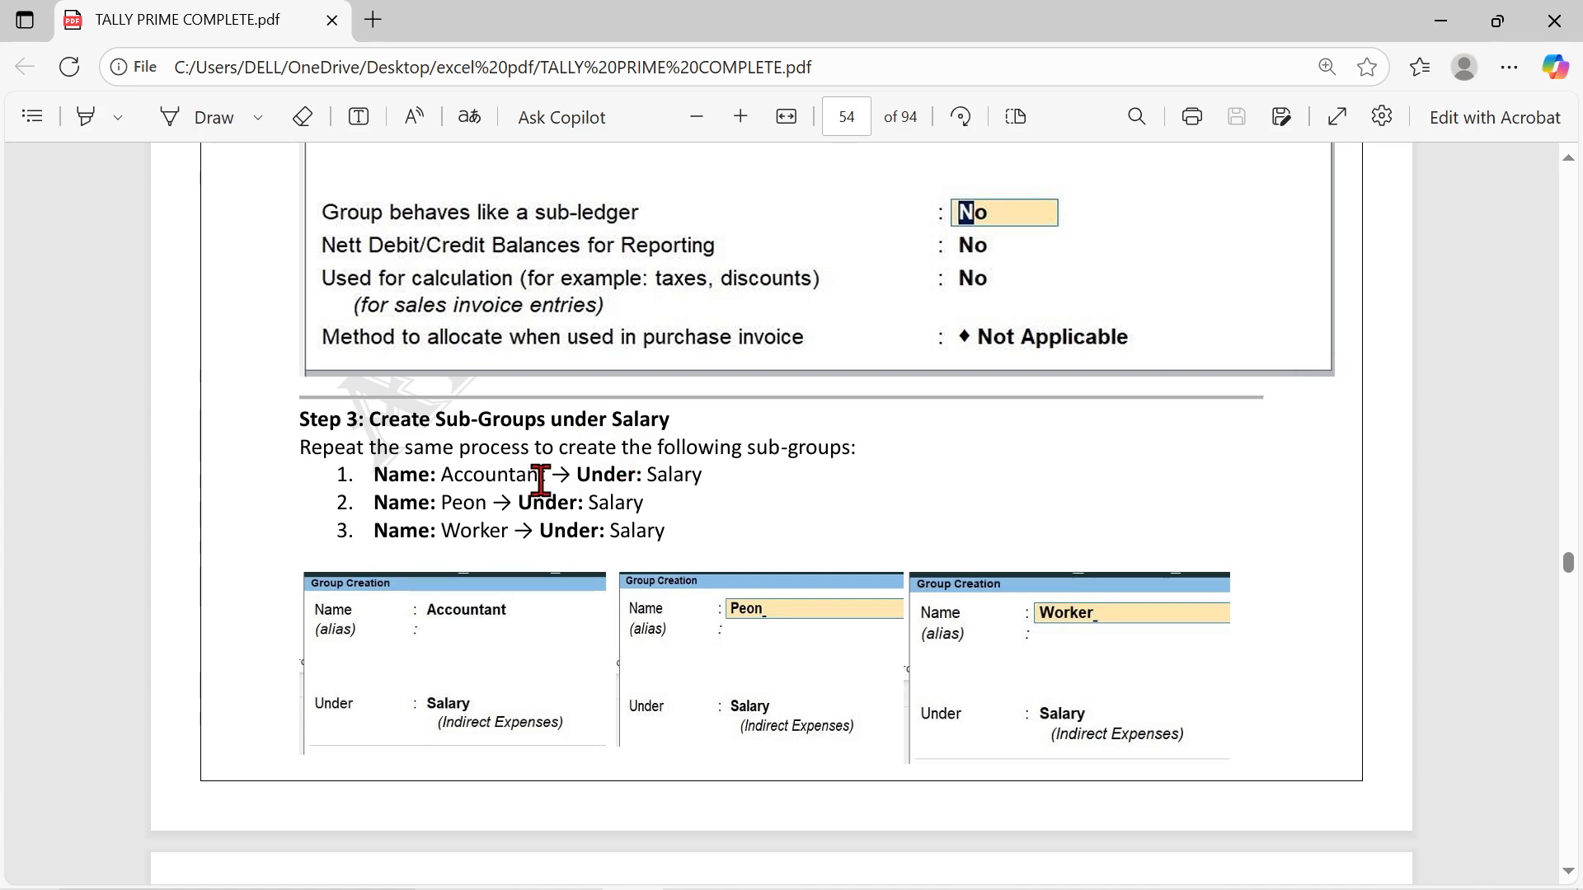
drag(550, 480, 439, 478)
click(437, 477)
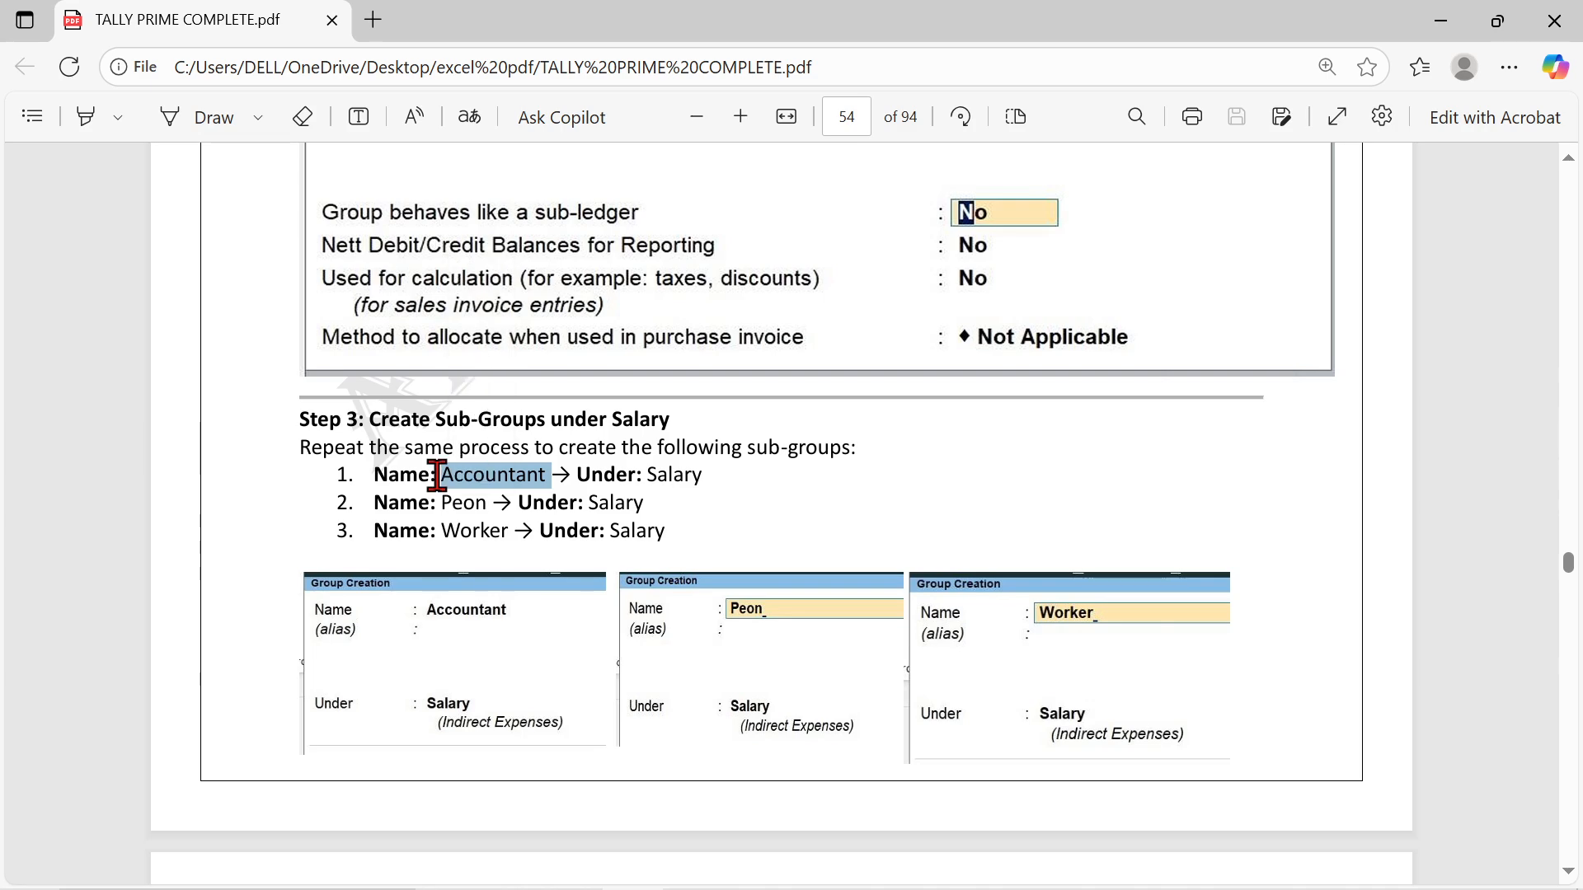
key(alt+Tab)
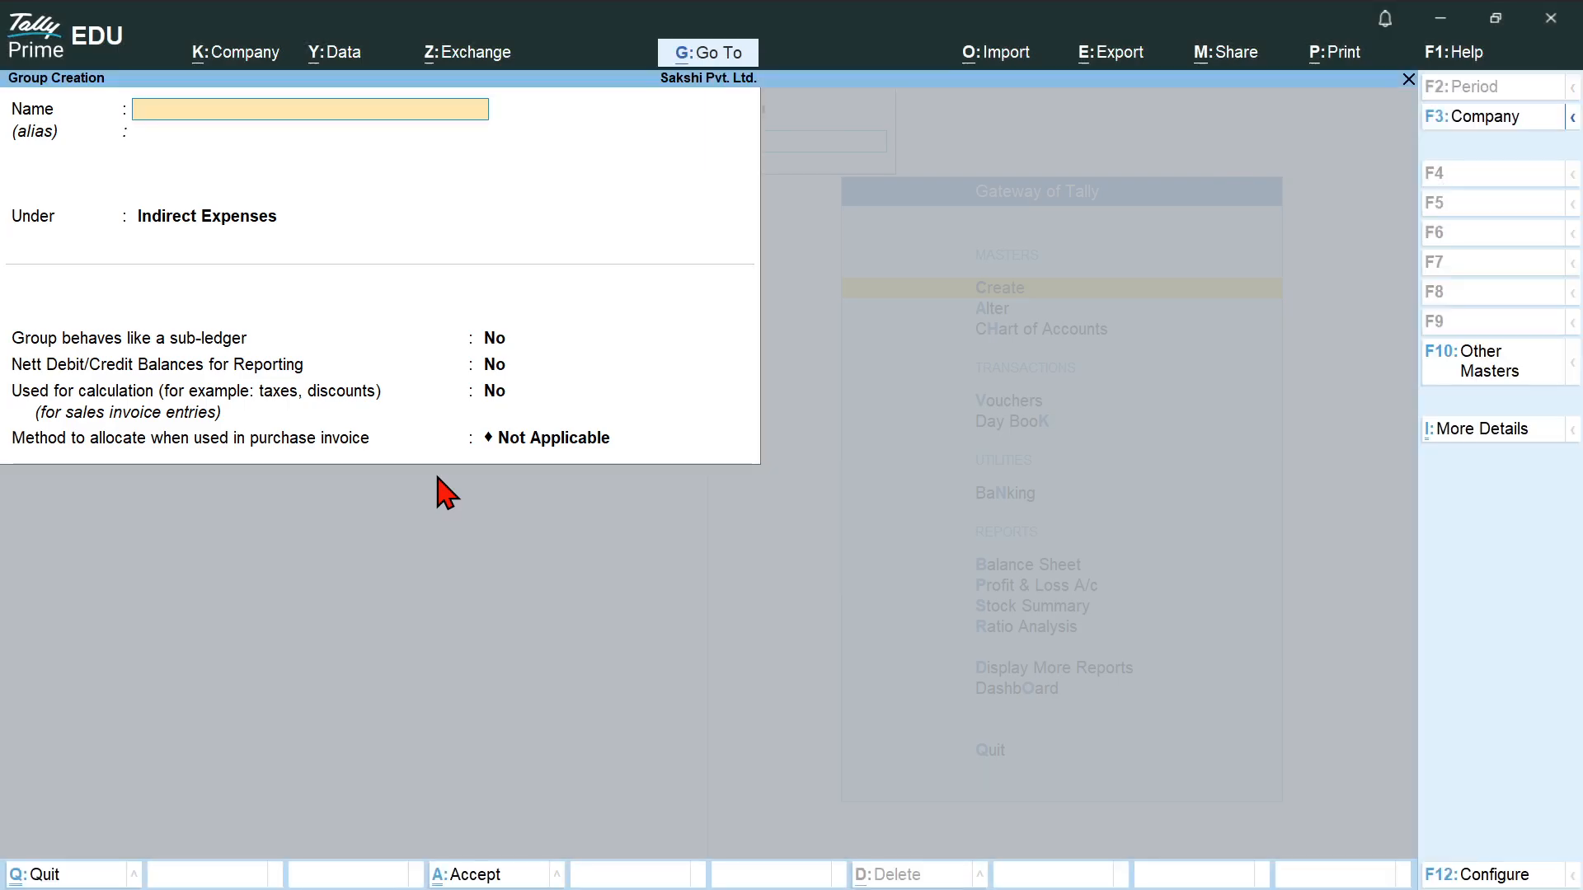
key(ctrl+alt+v)
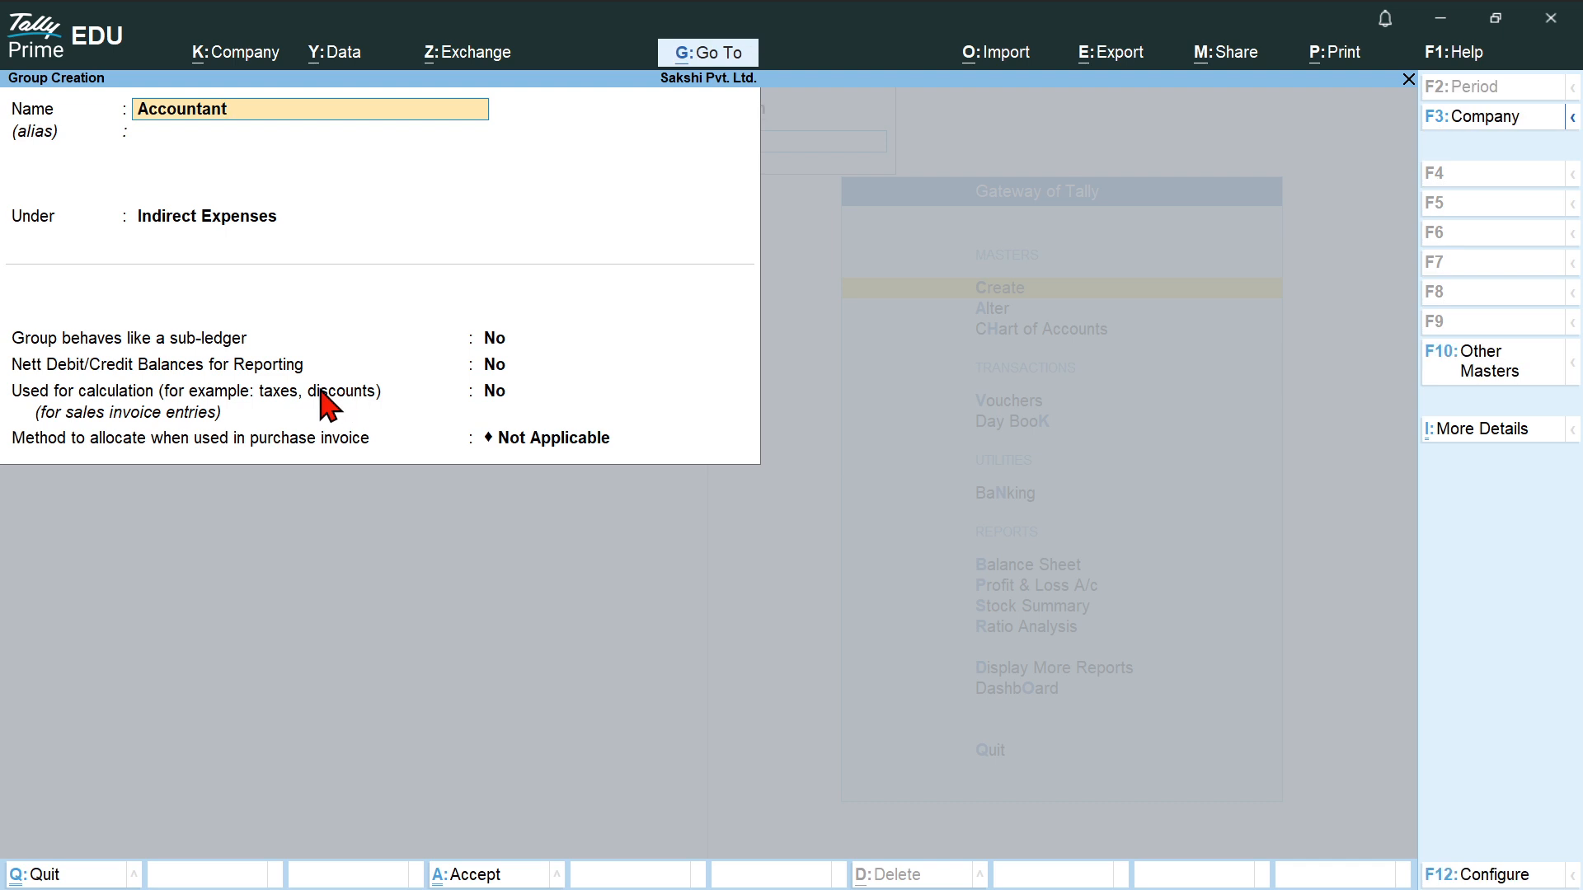
Place the Accountant group under Salary and save it.
key(Return)
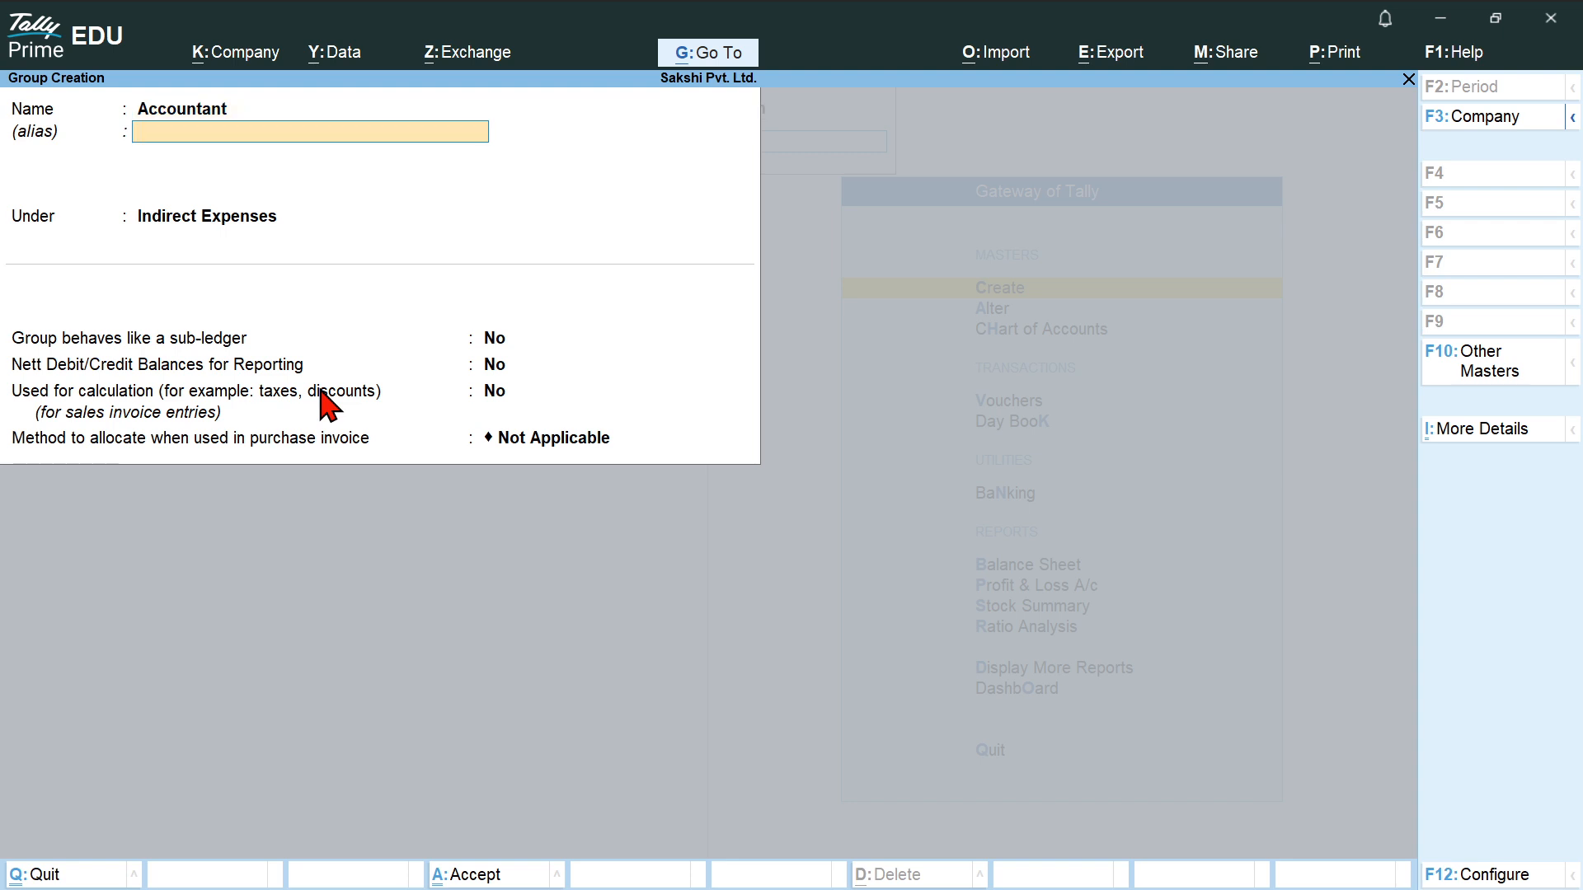
key(Return)
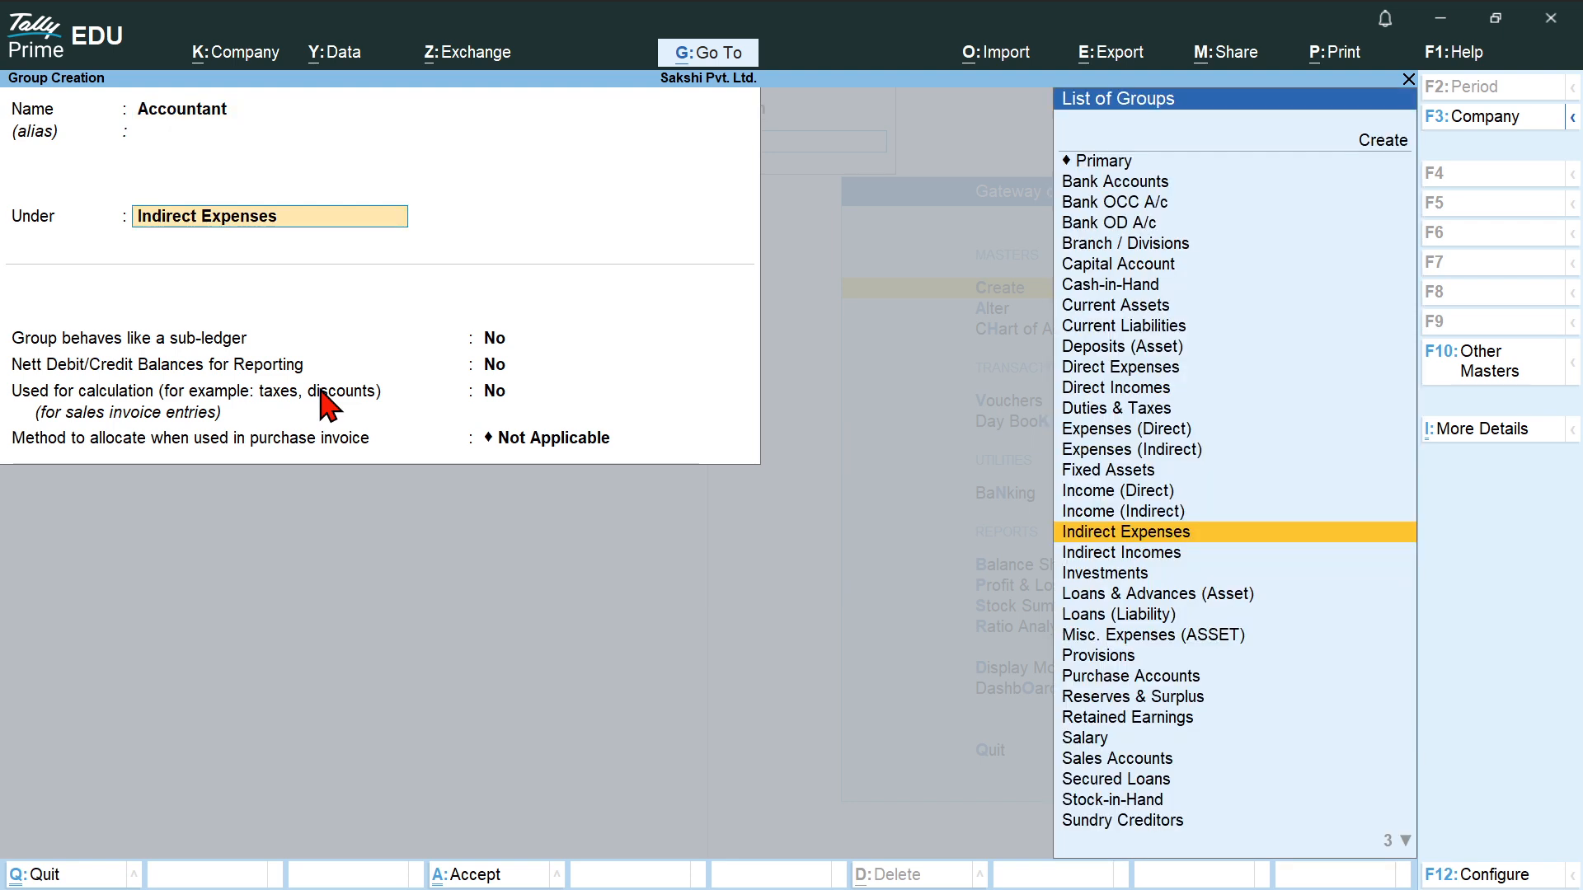
text(Sa)
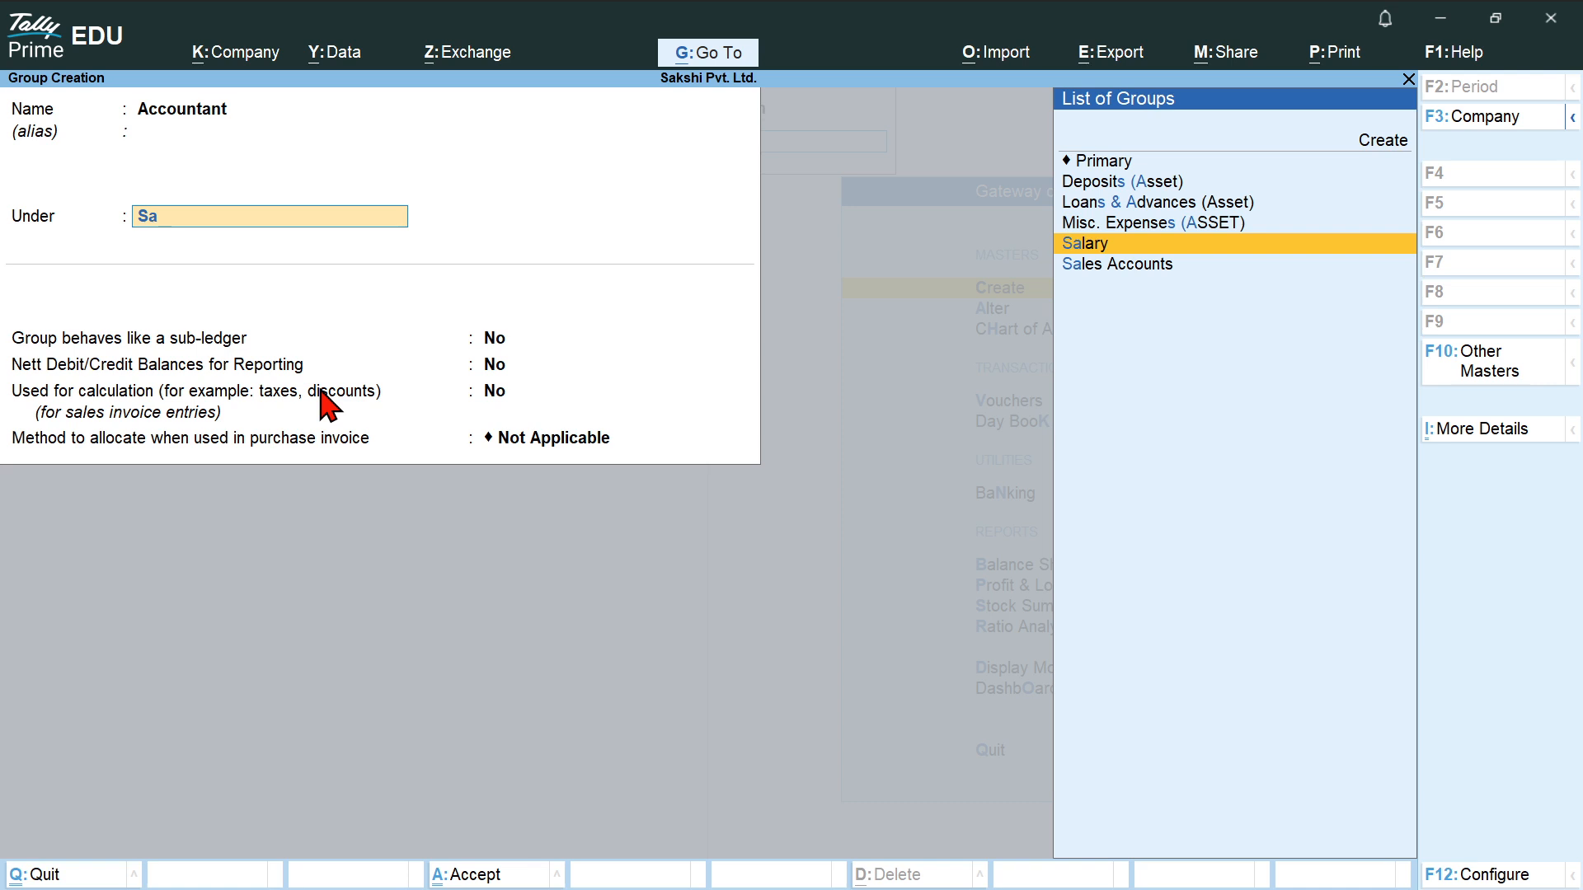
key(Return)
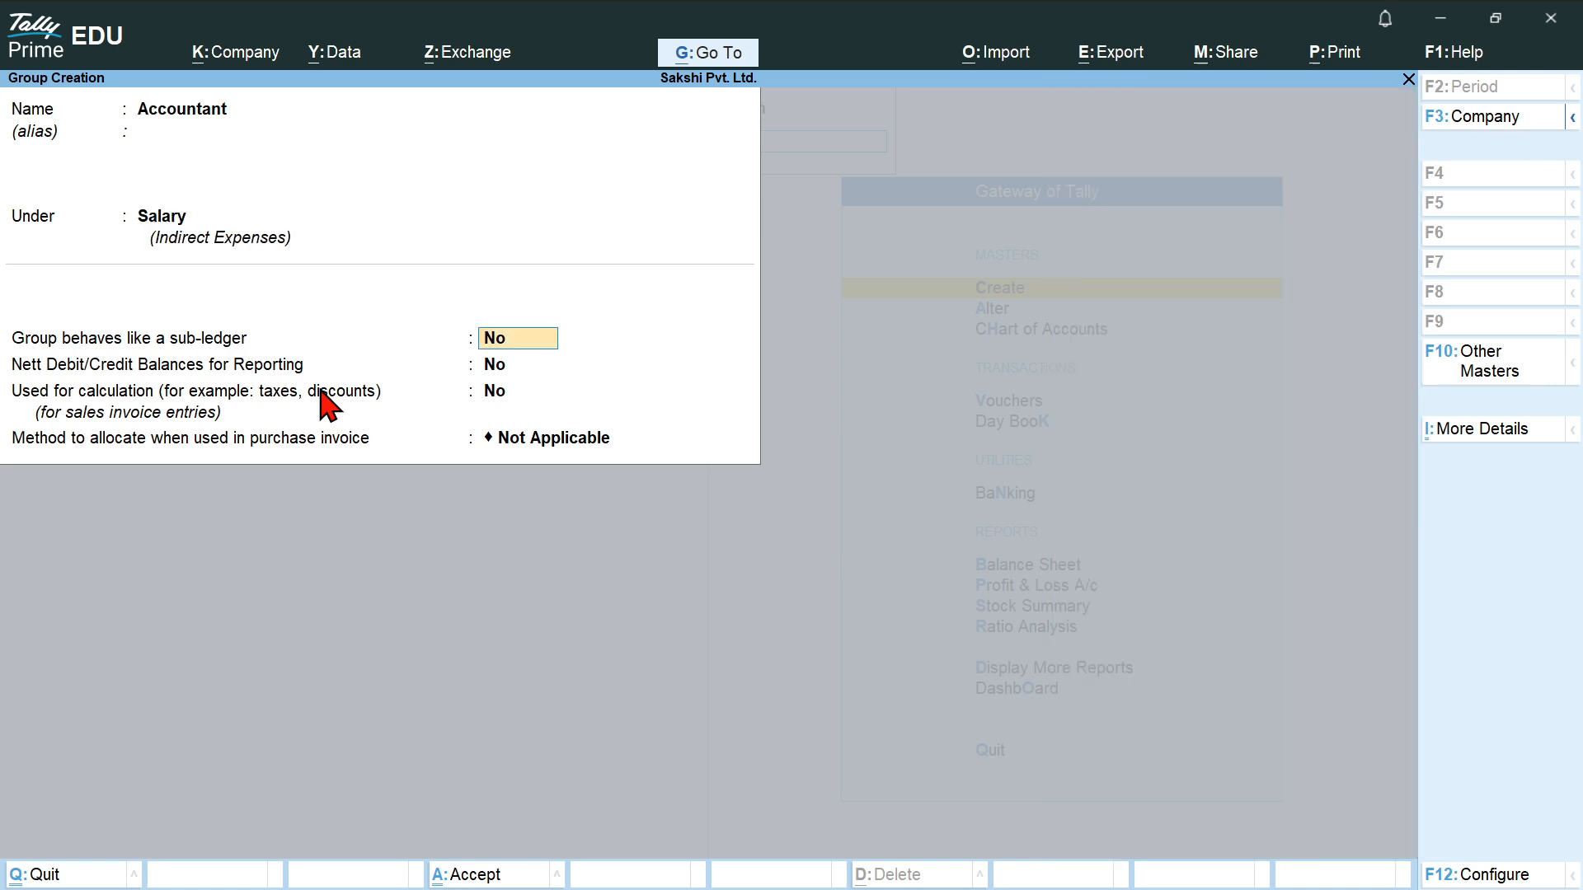
key(ctrl+a)
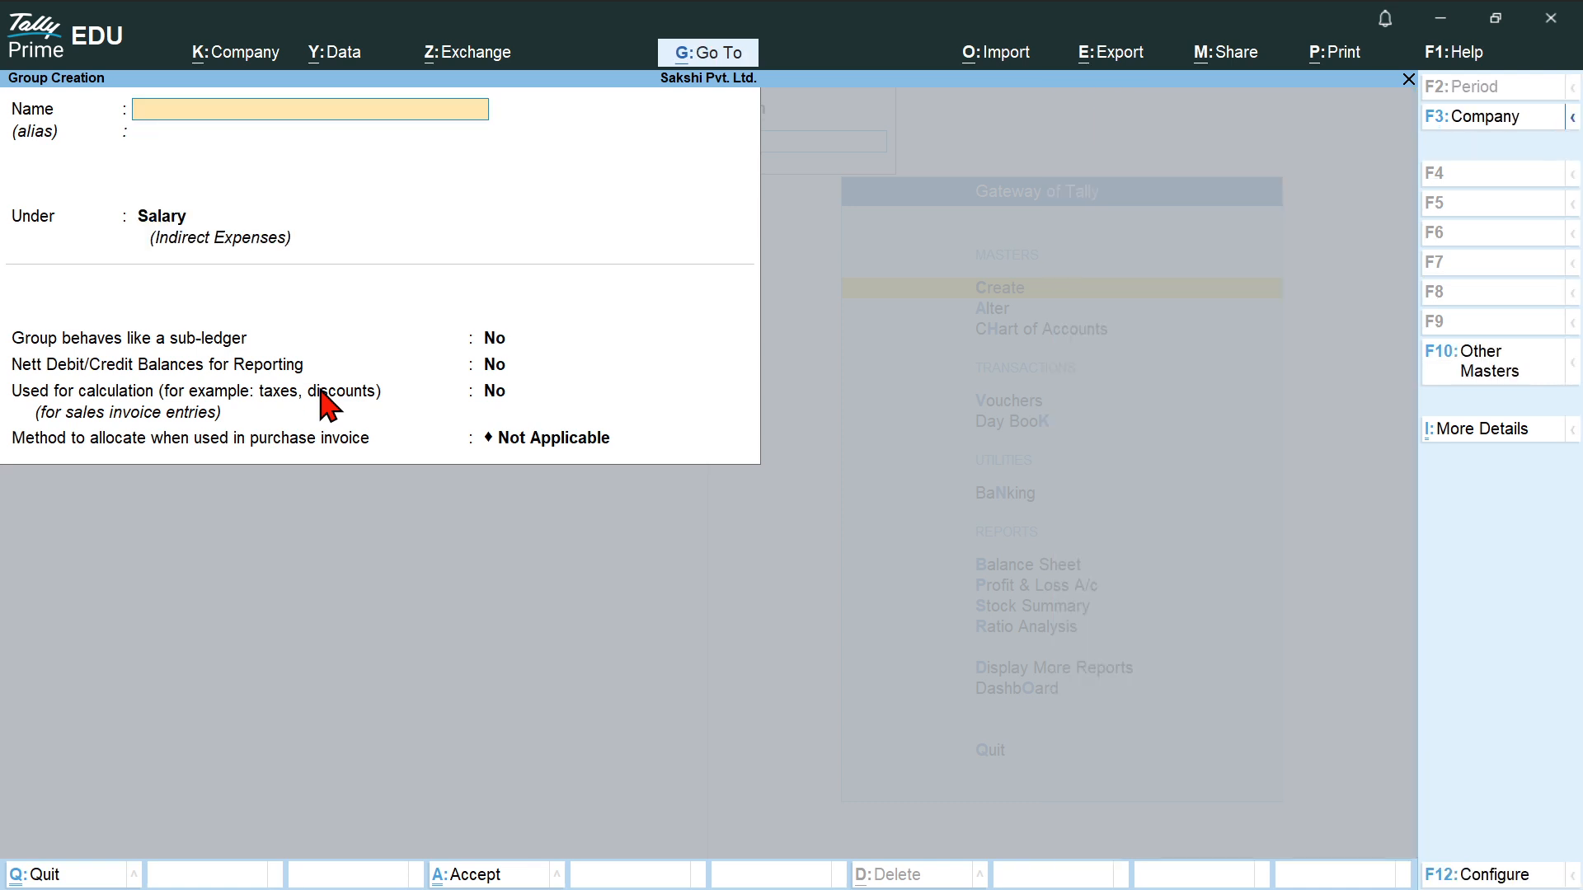
Copy the name Peon from the PDF notes into a new TallyPrime group under Salary and save it.
key(alt+Tab)
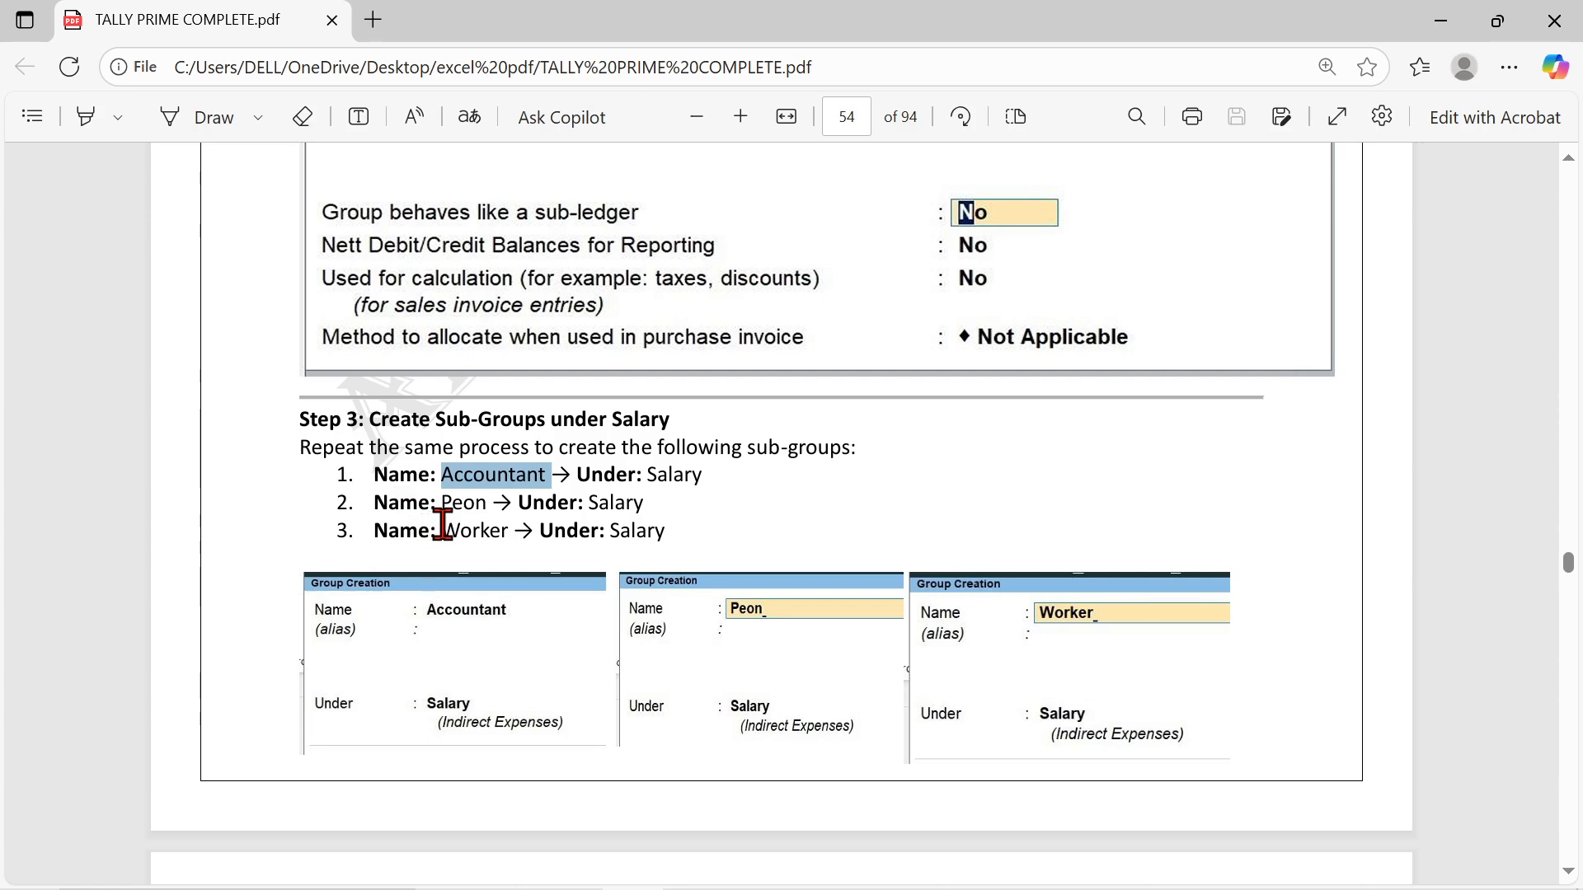
double_click(445, 502)
key(ctrl+c)
key(alt+Tab)
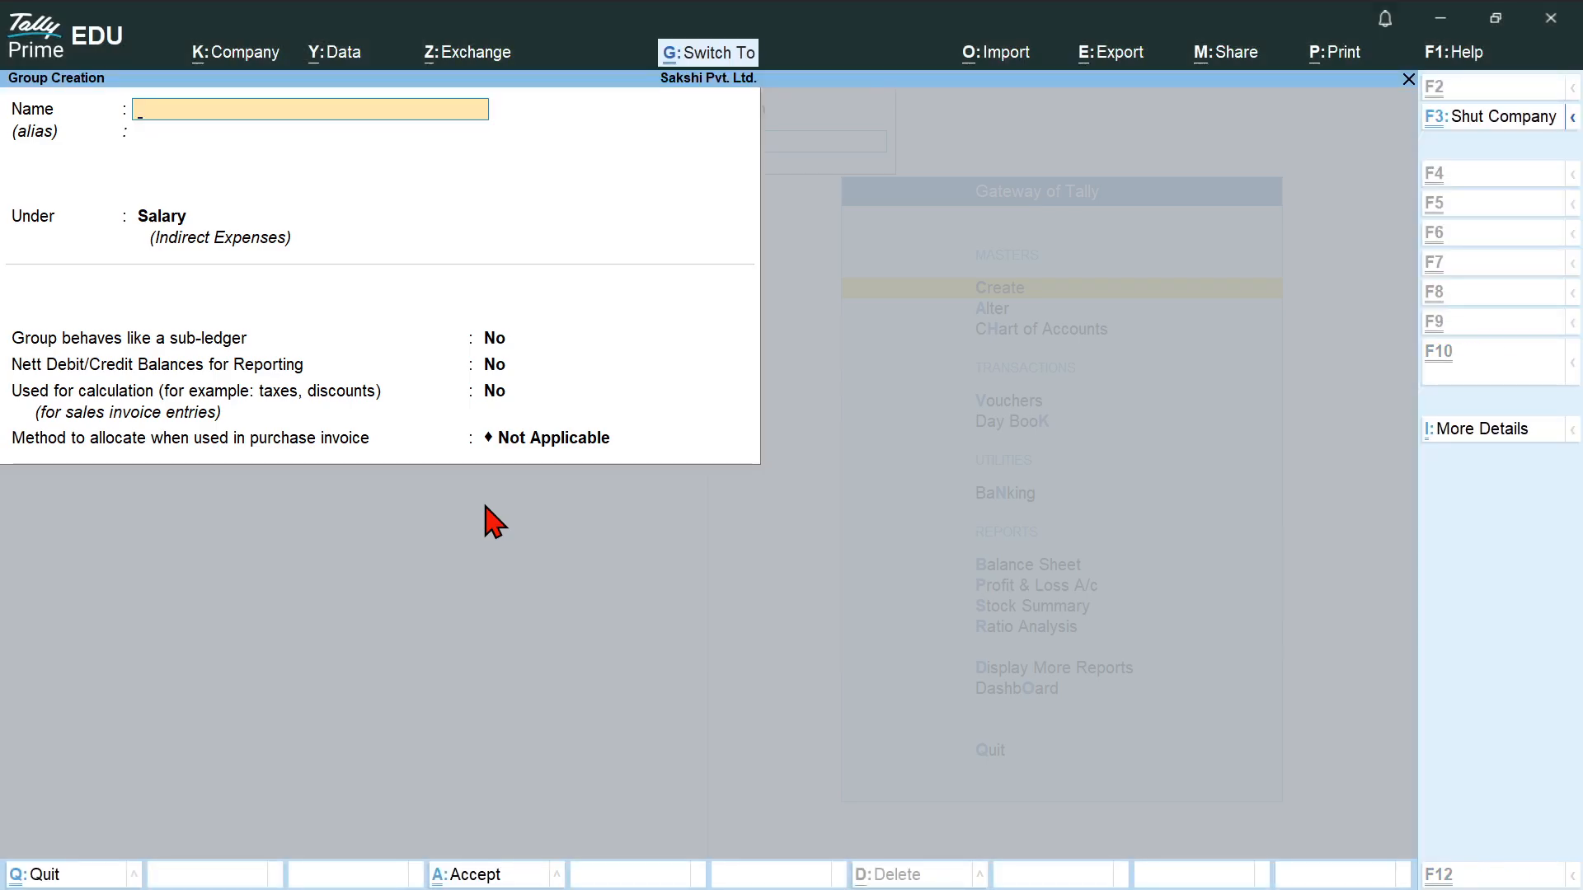
key(ctrl+v)
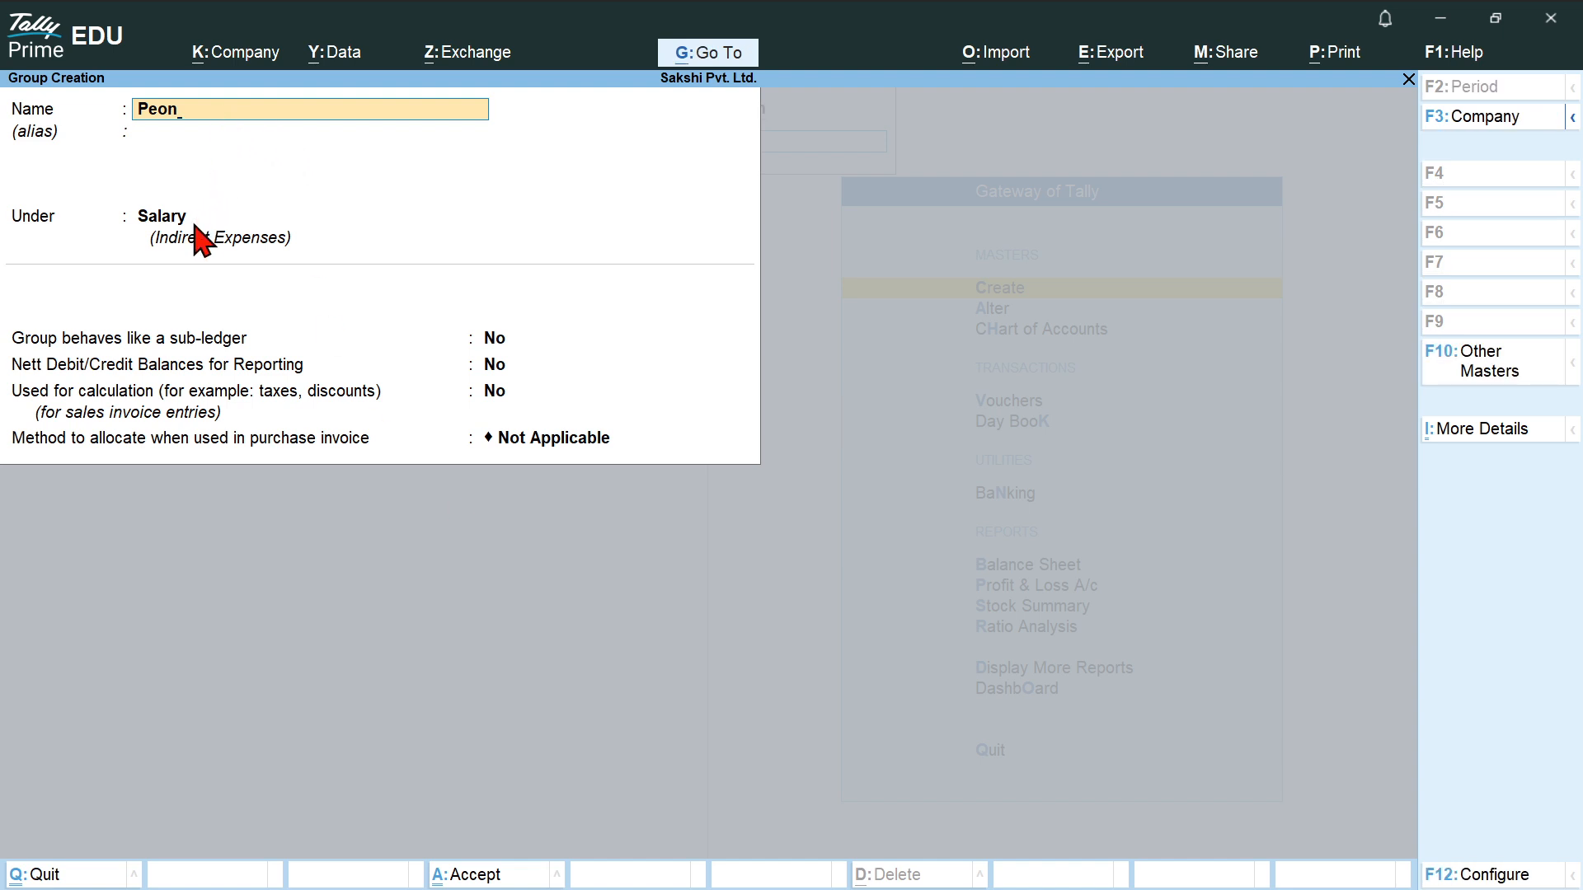
key(ctrl+a)
Copy the name Worker from the PDF notes into a new TallyPrime group under Salary and save it.
key(alt+Tab)
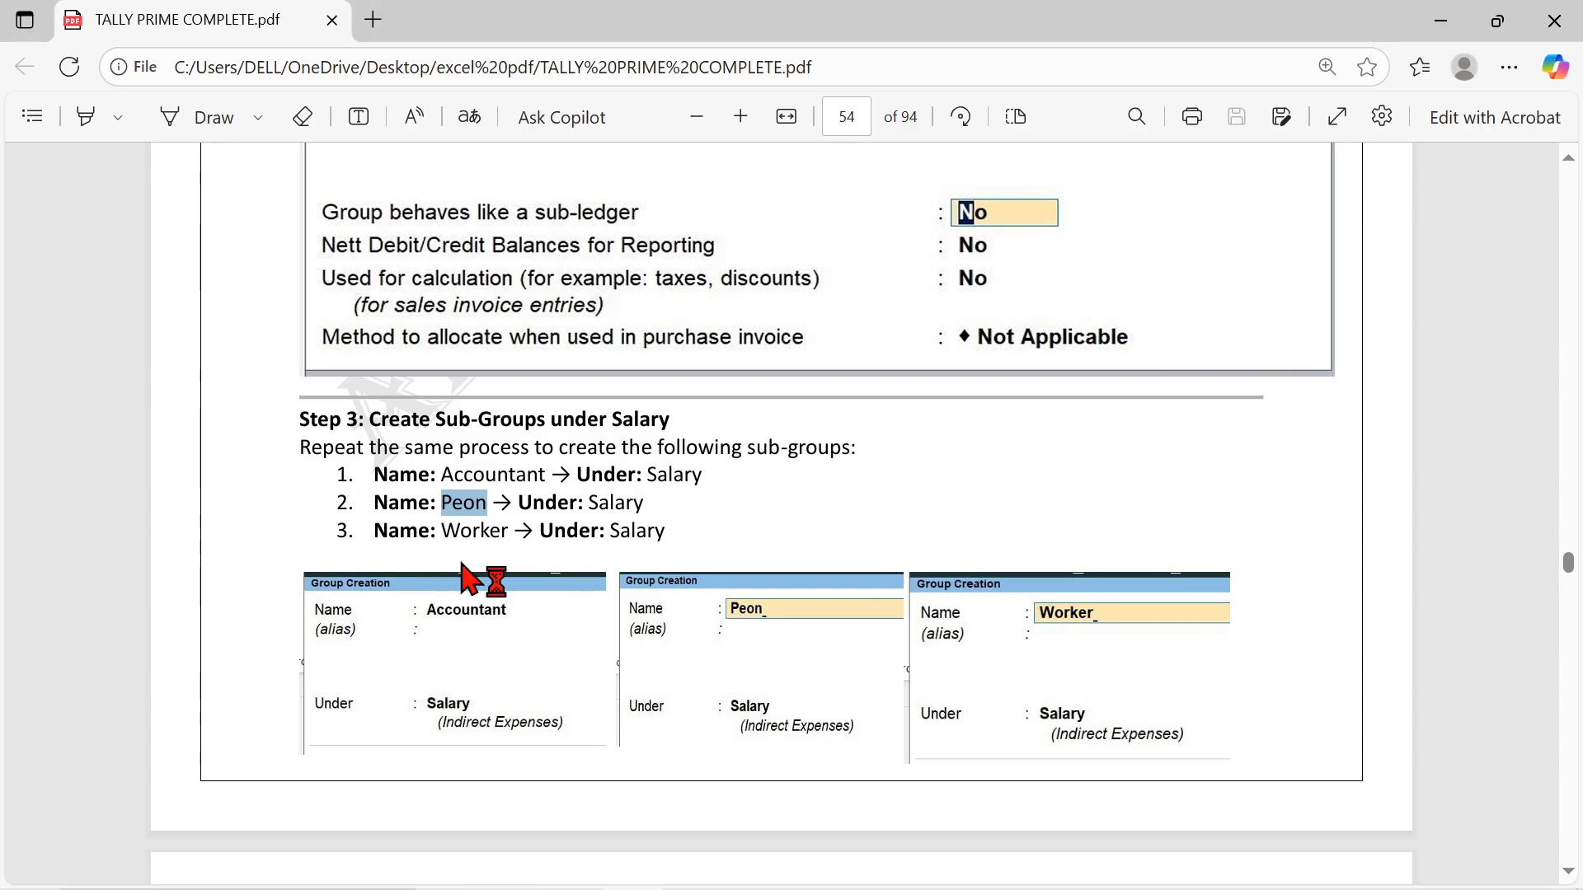
drag(443, 530, 508, 534)
key(alt+Tab)
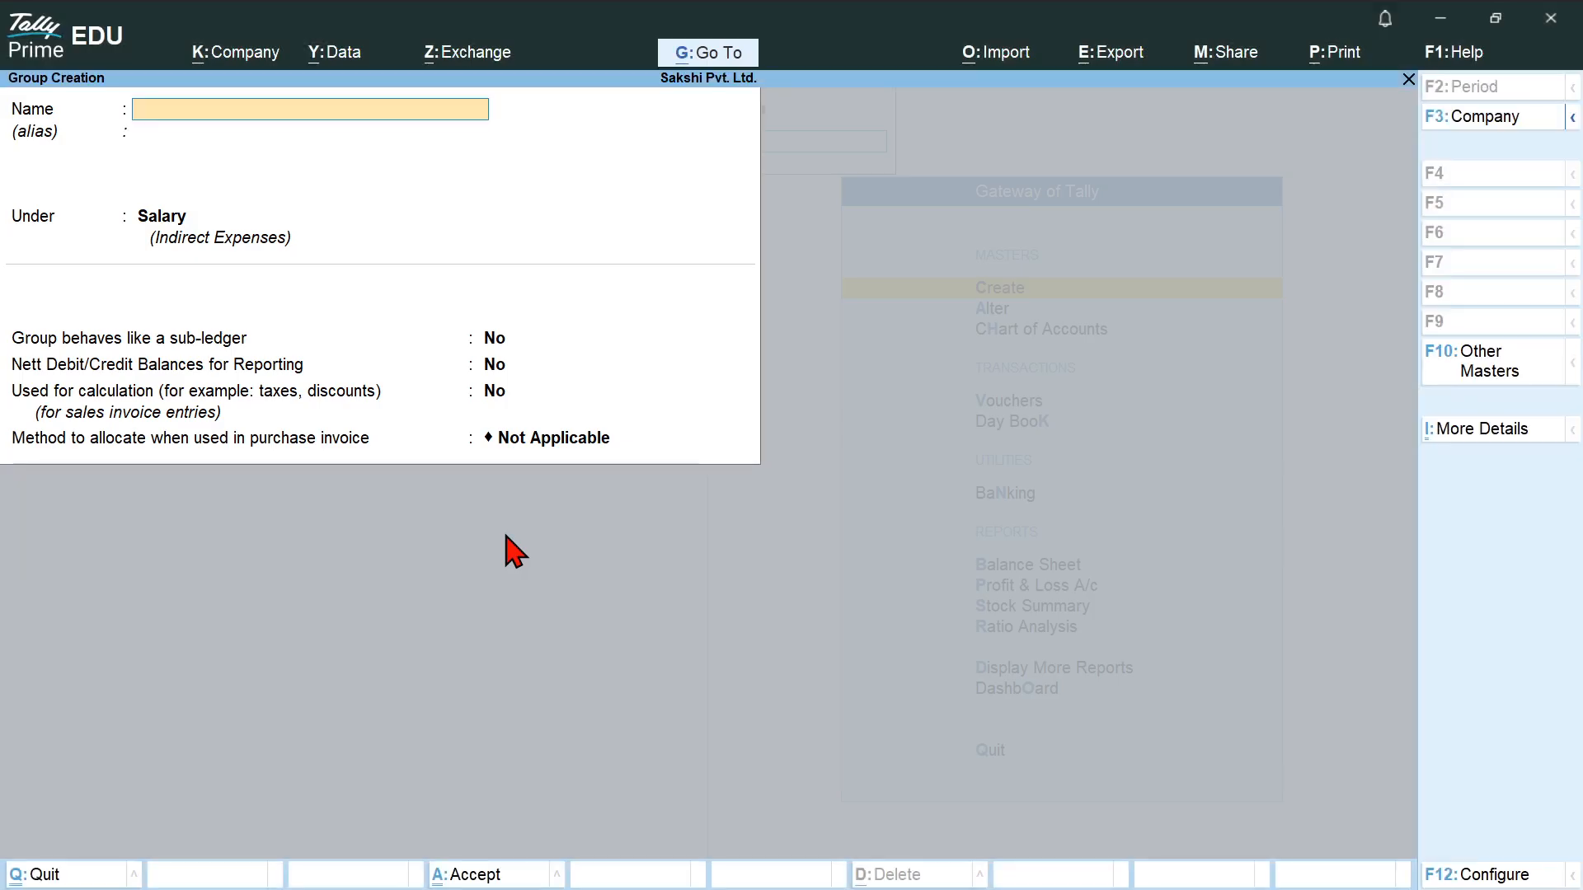
key(ctrl+v)
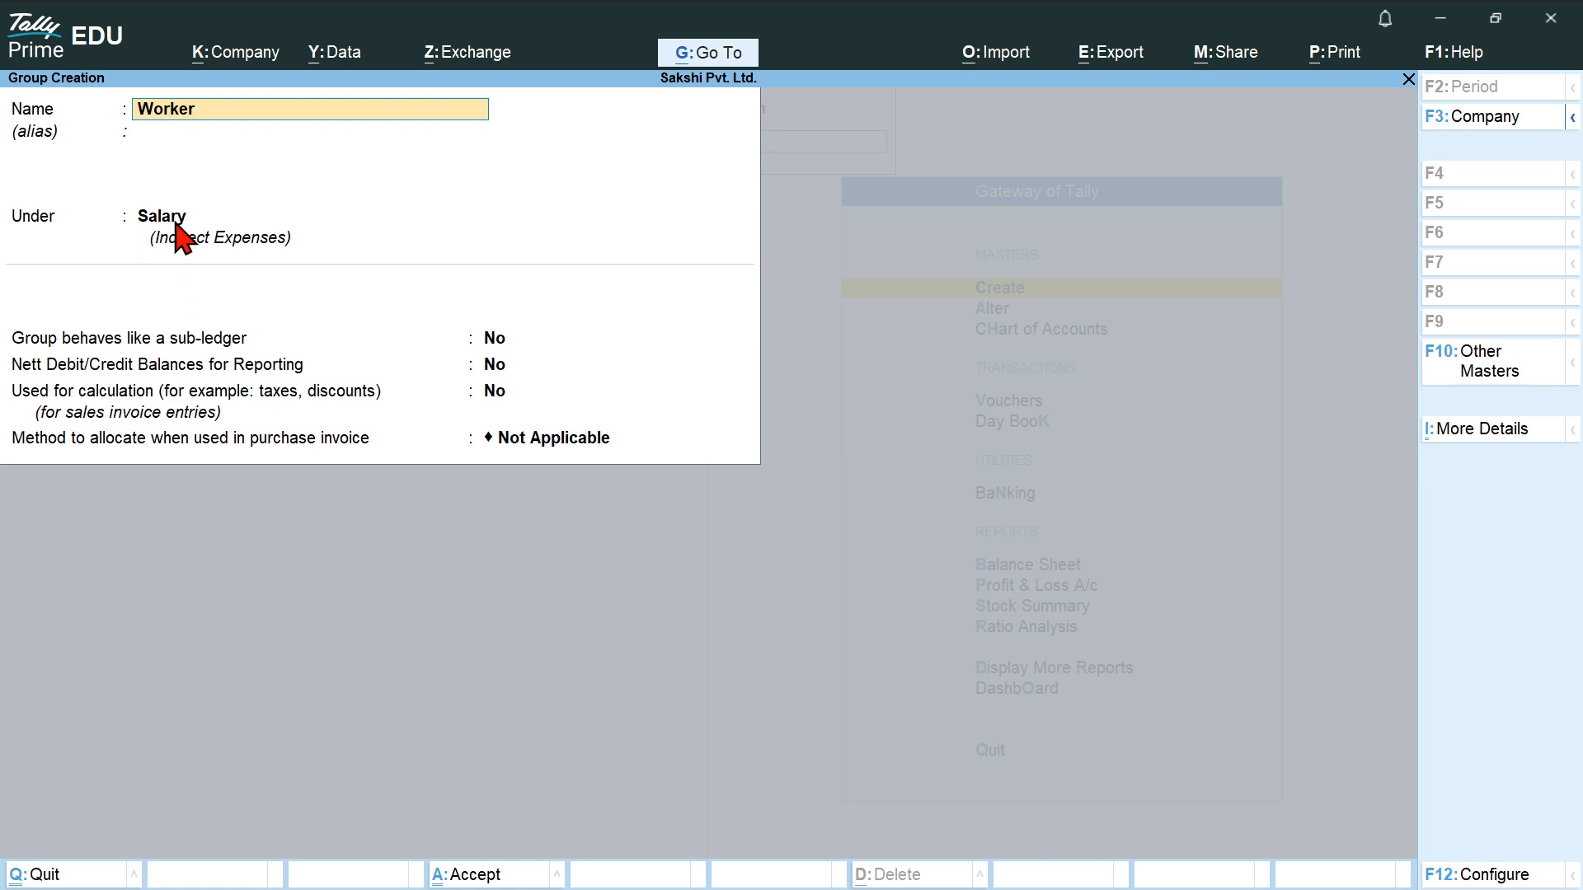
key(ctrl+a)
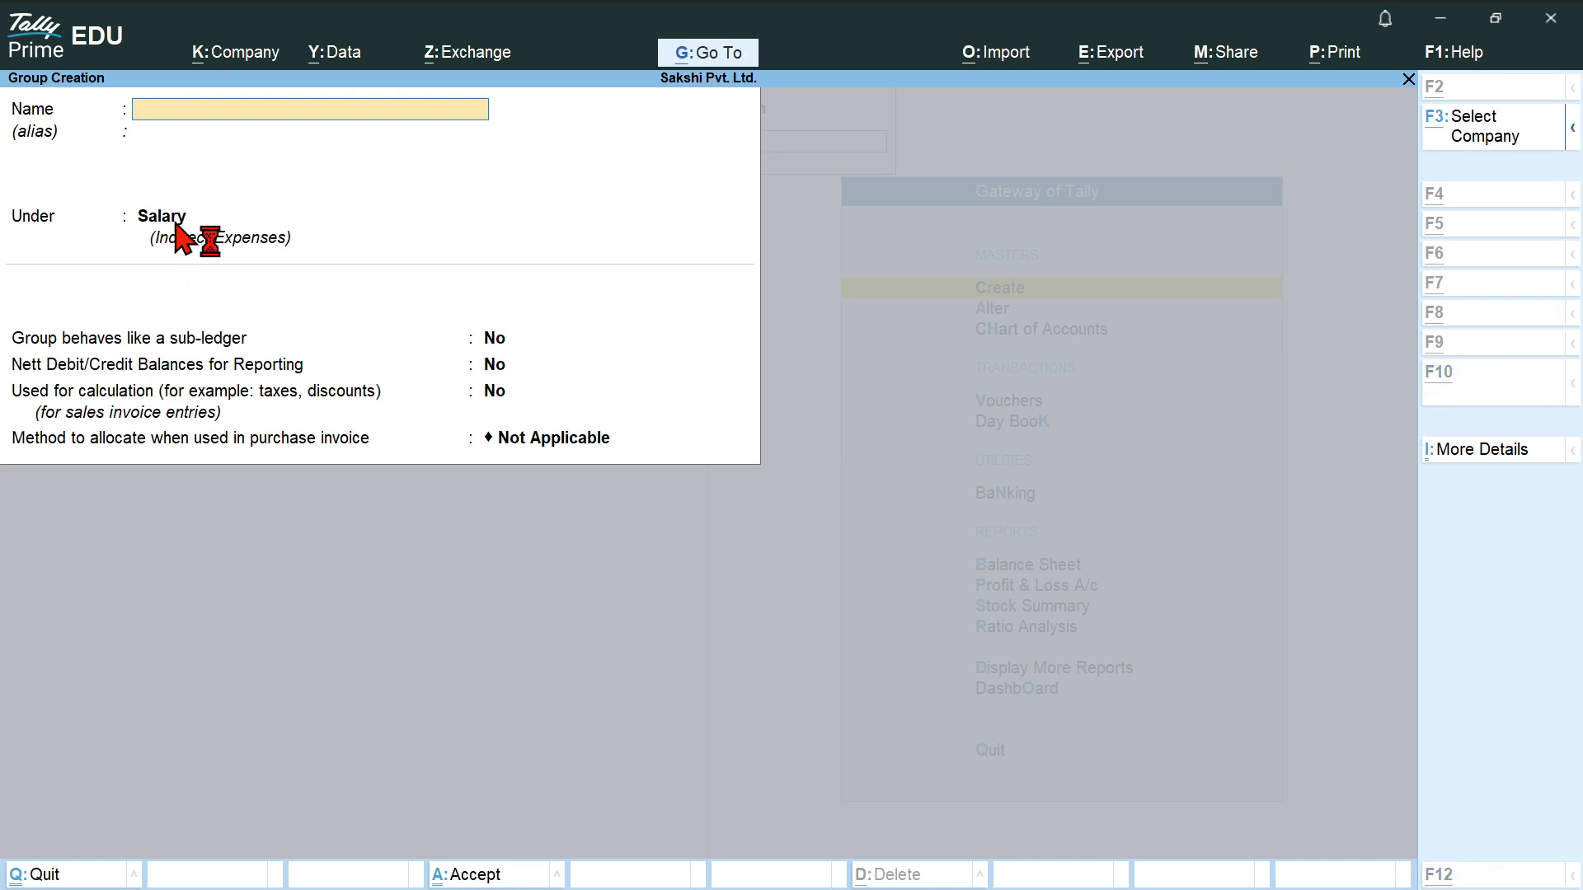
Find Step 4 on employee ledgers in the PDF notes, and replace group creation in TallyPrime with a new ledger form.
key(alt+Tab)
scroll(318, 521, down, 3)
scroll(319, 521, down, 4)
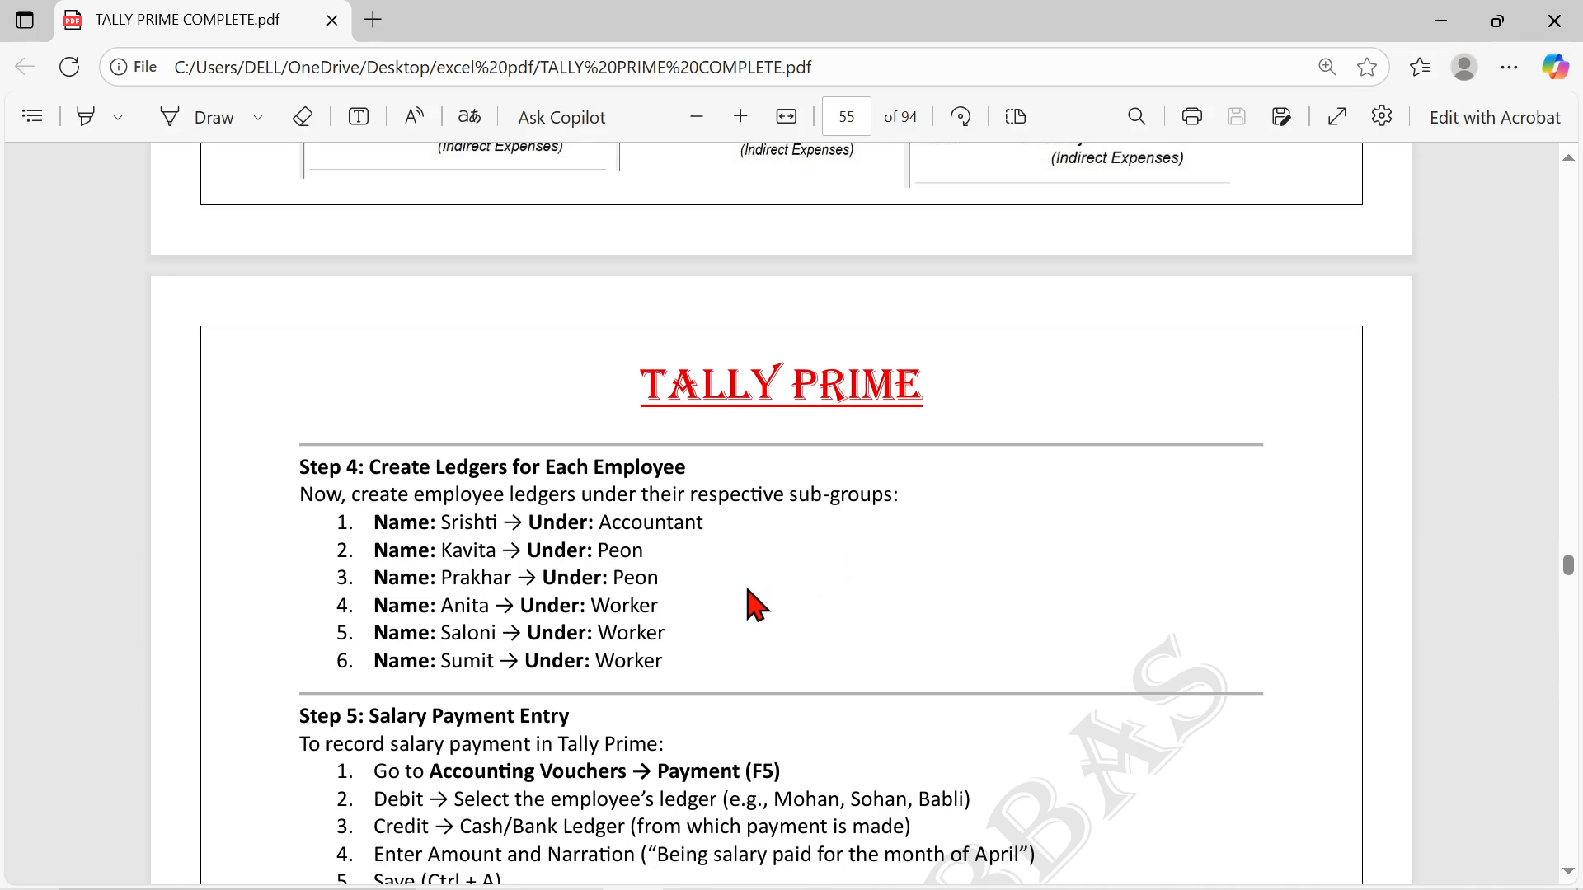
key(alt+Tab)
key(Escape)
key(y)
key(Escape)
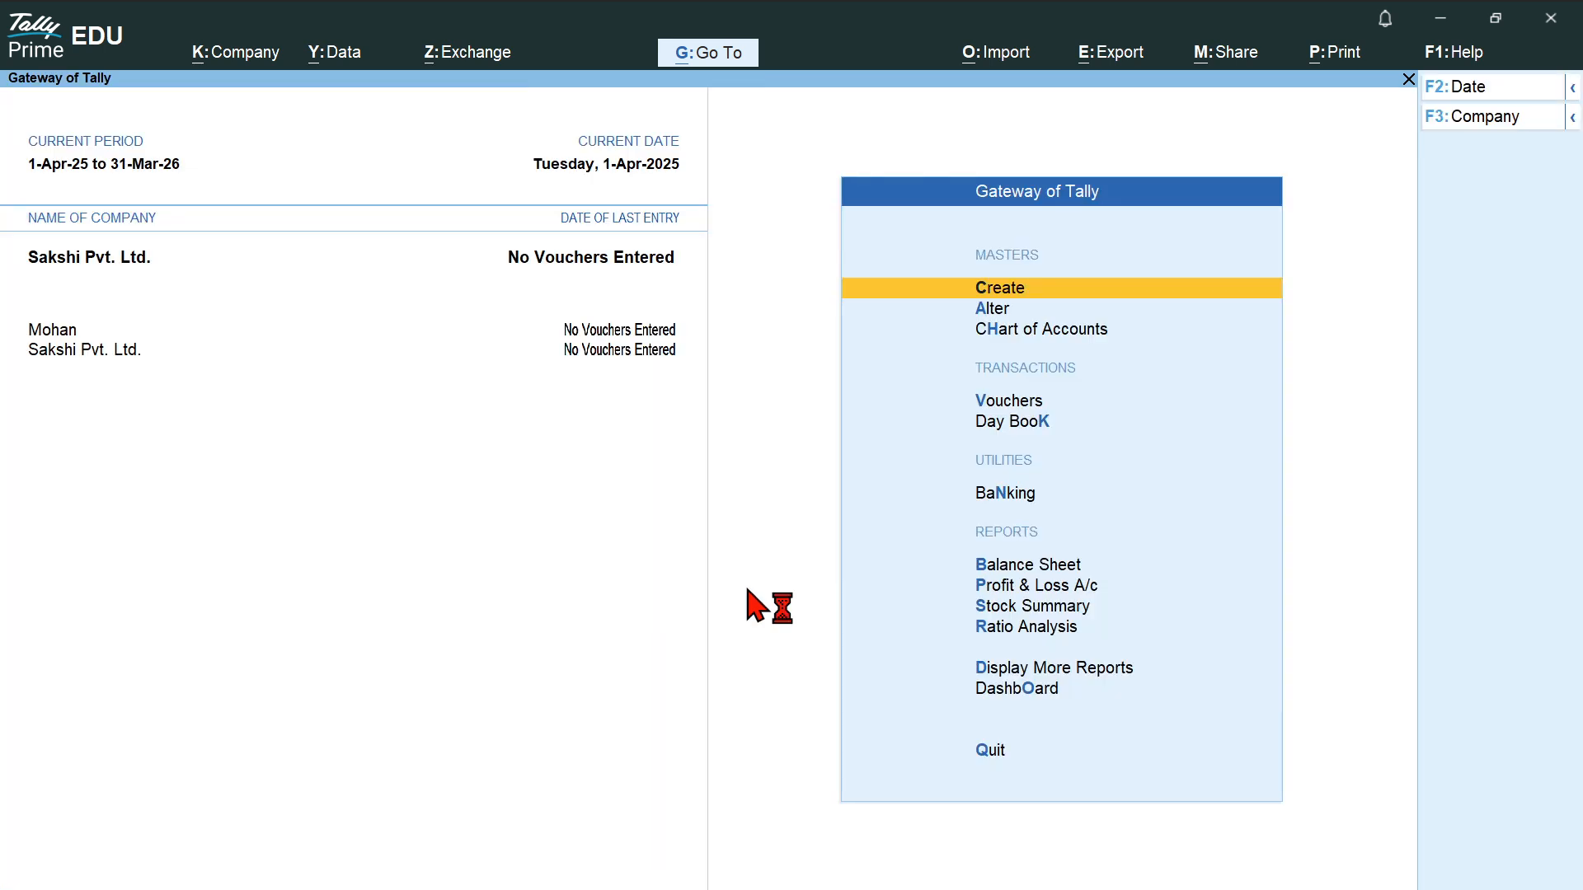
key(Return)
key(Down)
key(Return)
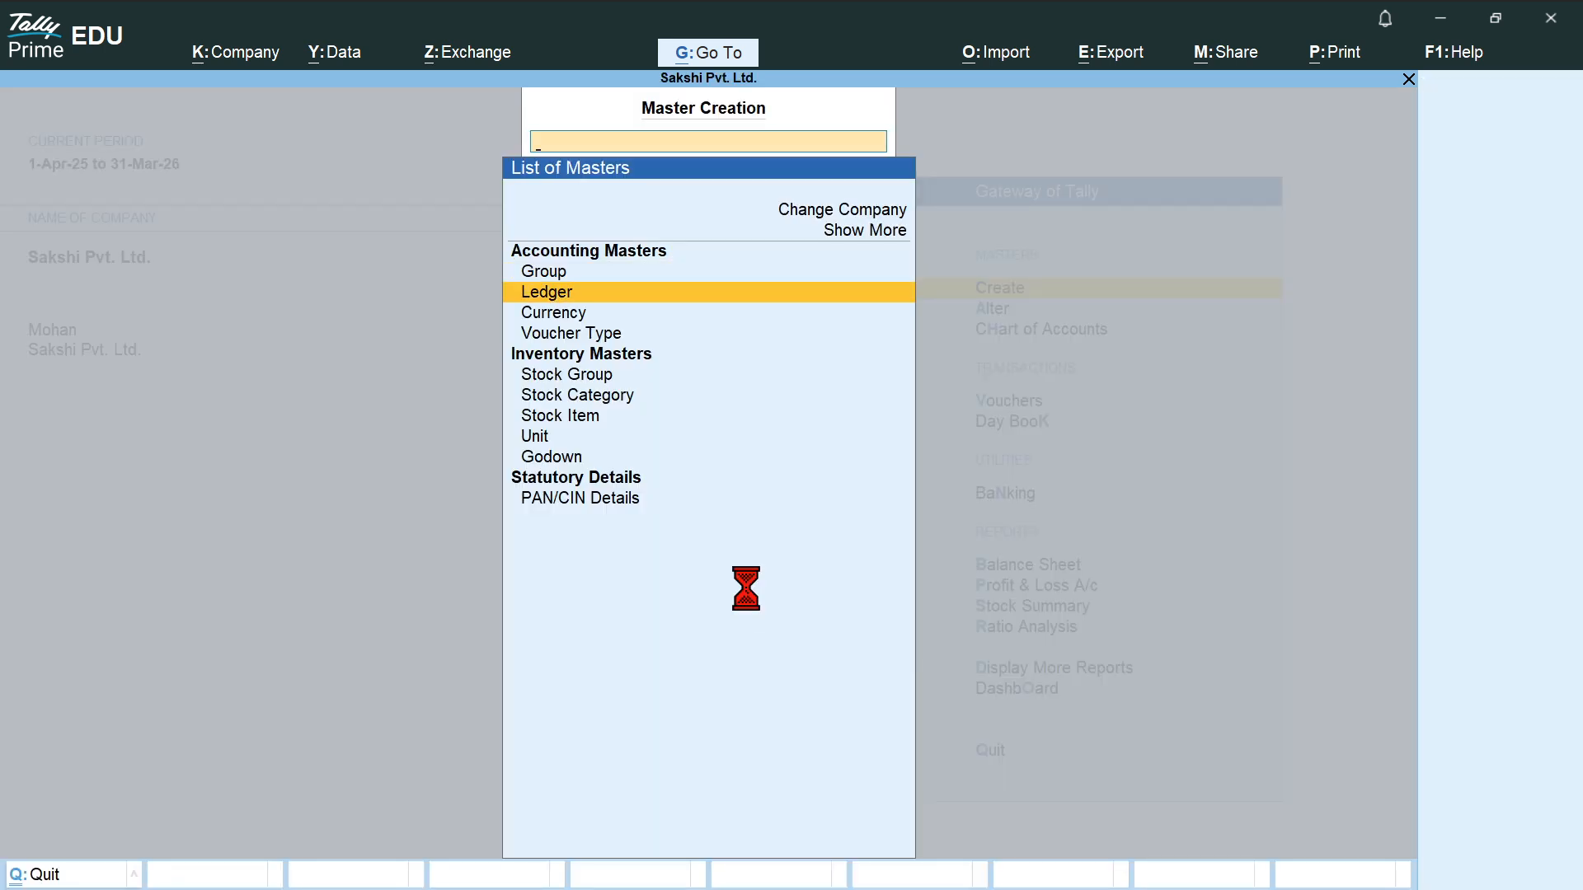
Enter the first employee's name from Step 4 of the PDF notes in the new TallyPrime ledger, place it under Accountant and save it.
key(alt+Tab)
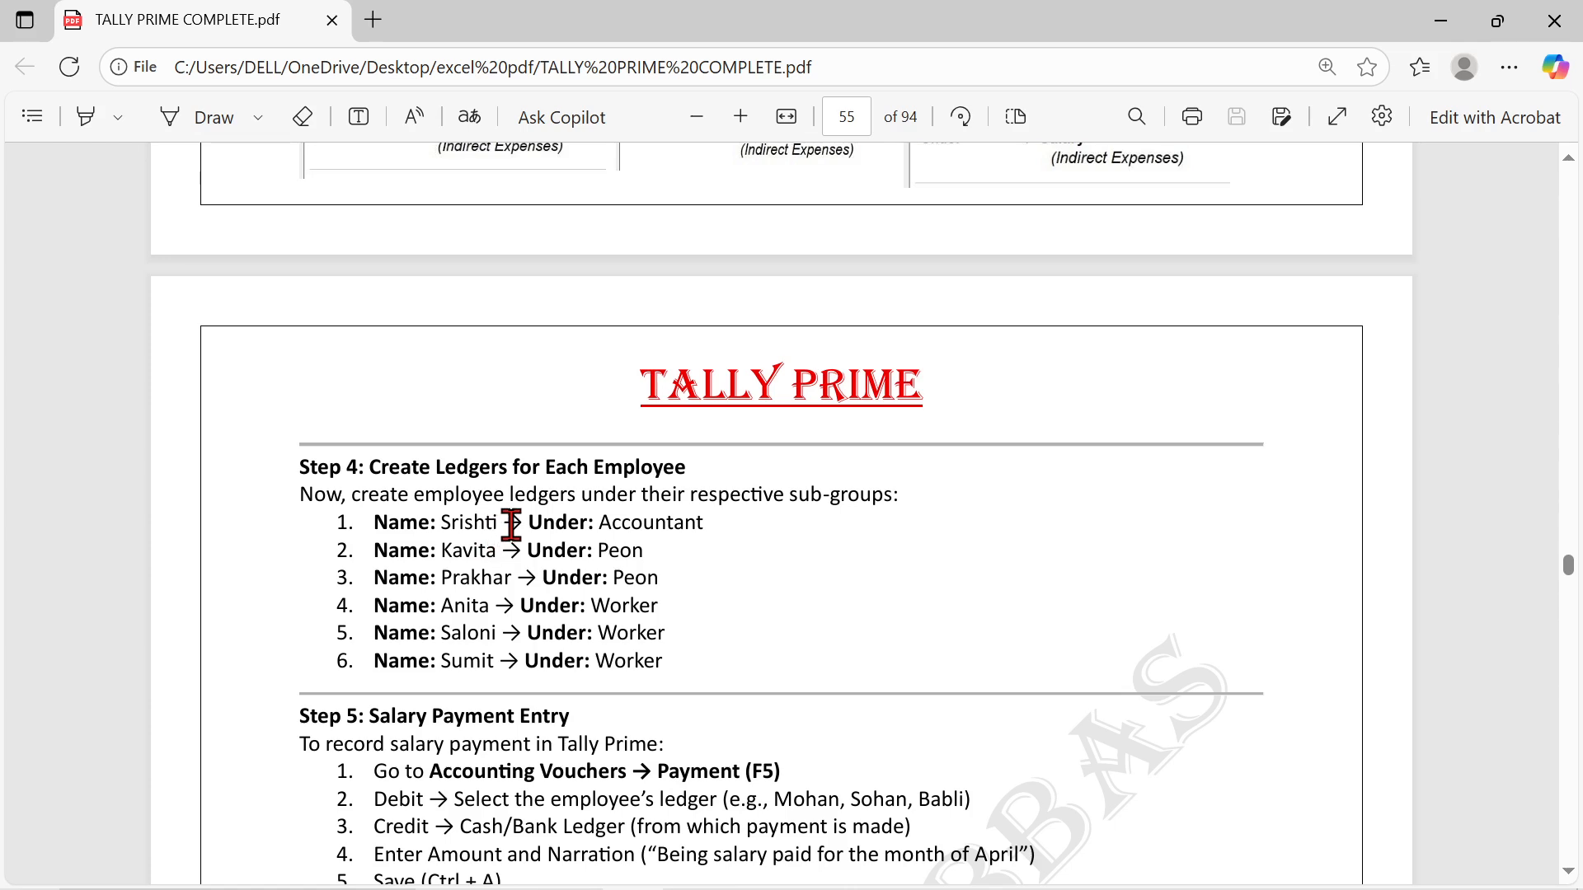
drag(497, 524, 442, 522)
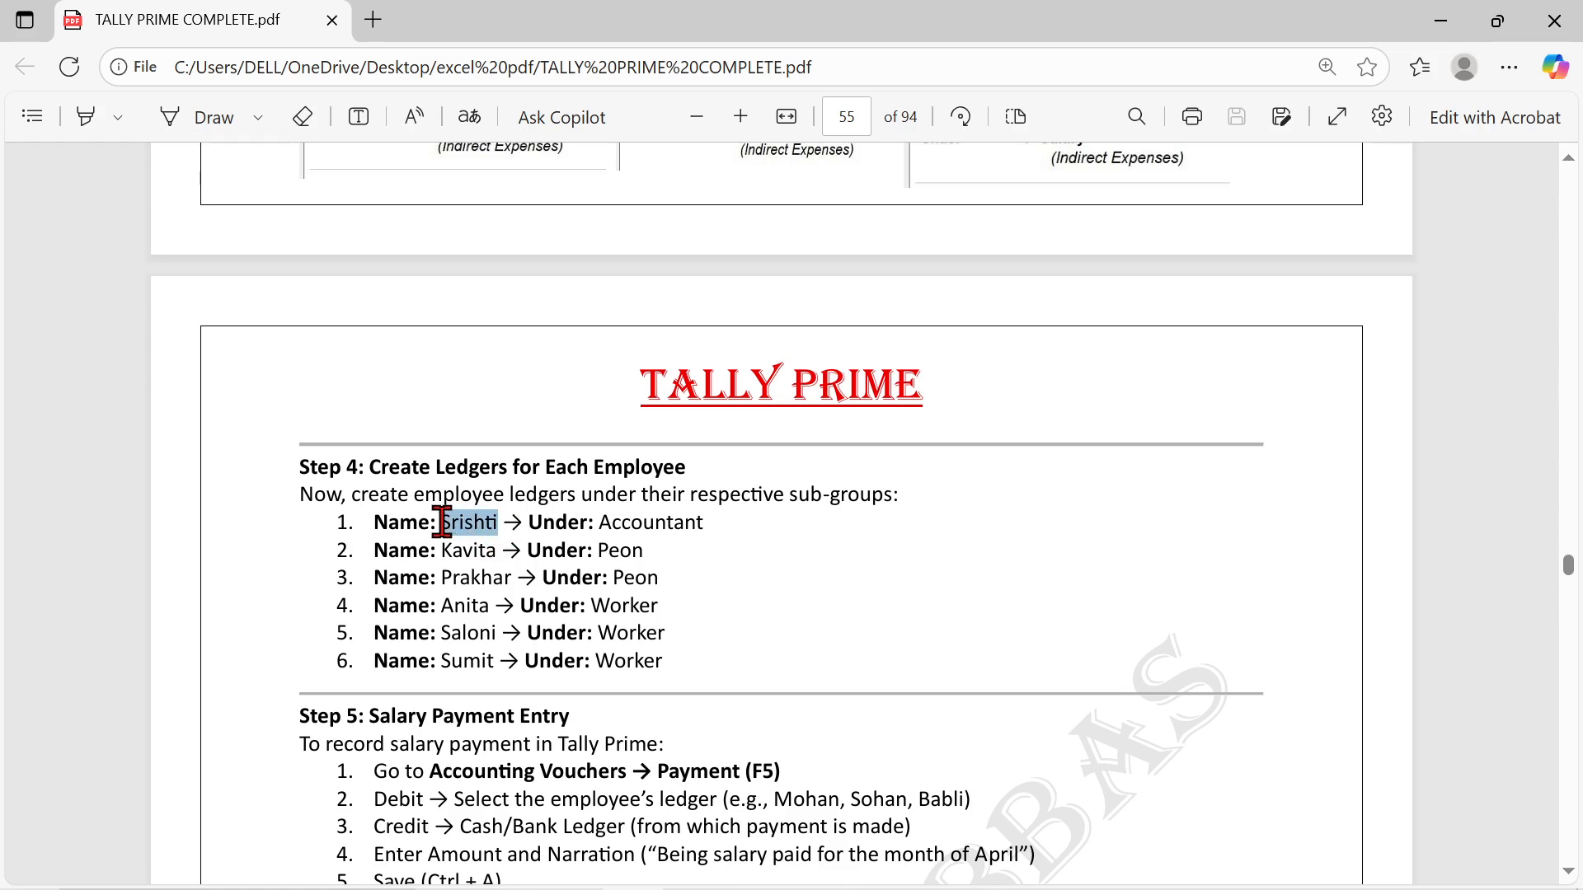
key(alt+Tab)
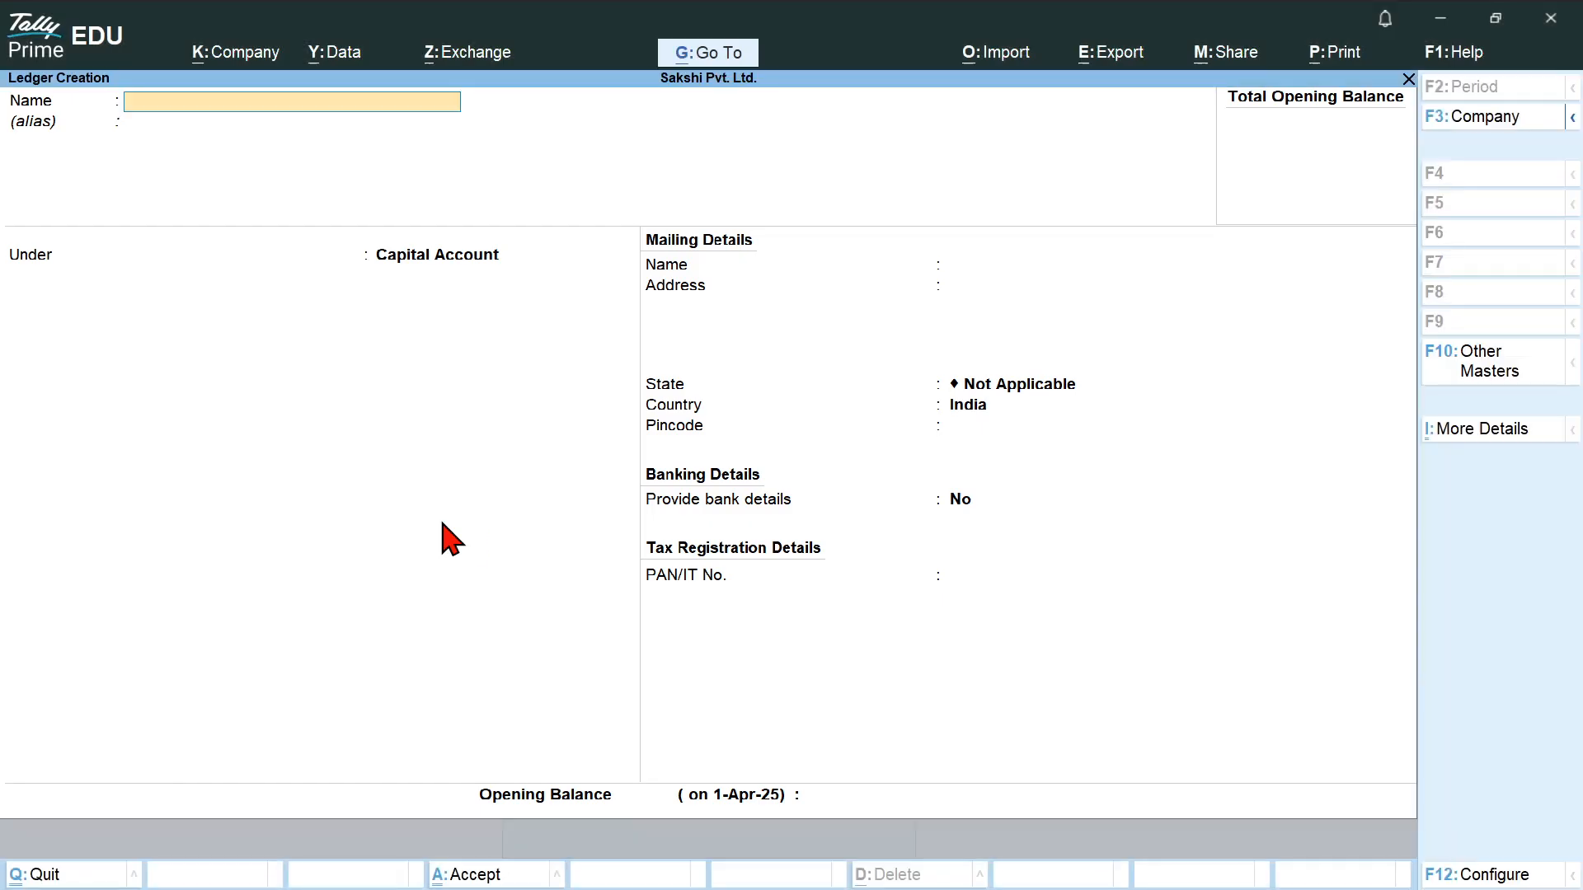
text(Srisht)
key(Return)
key(Return)
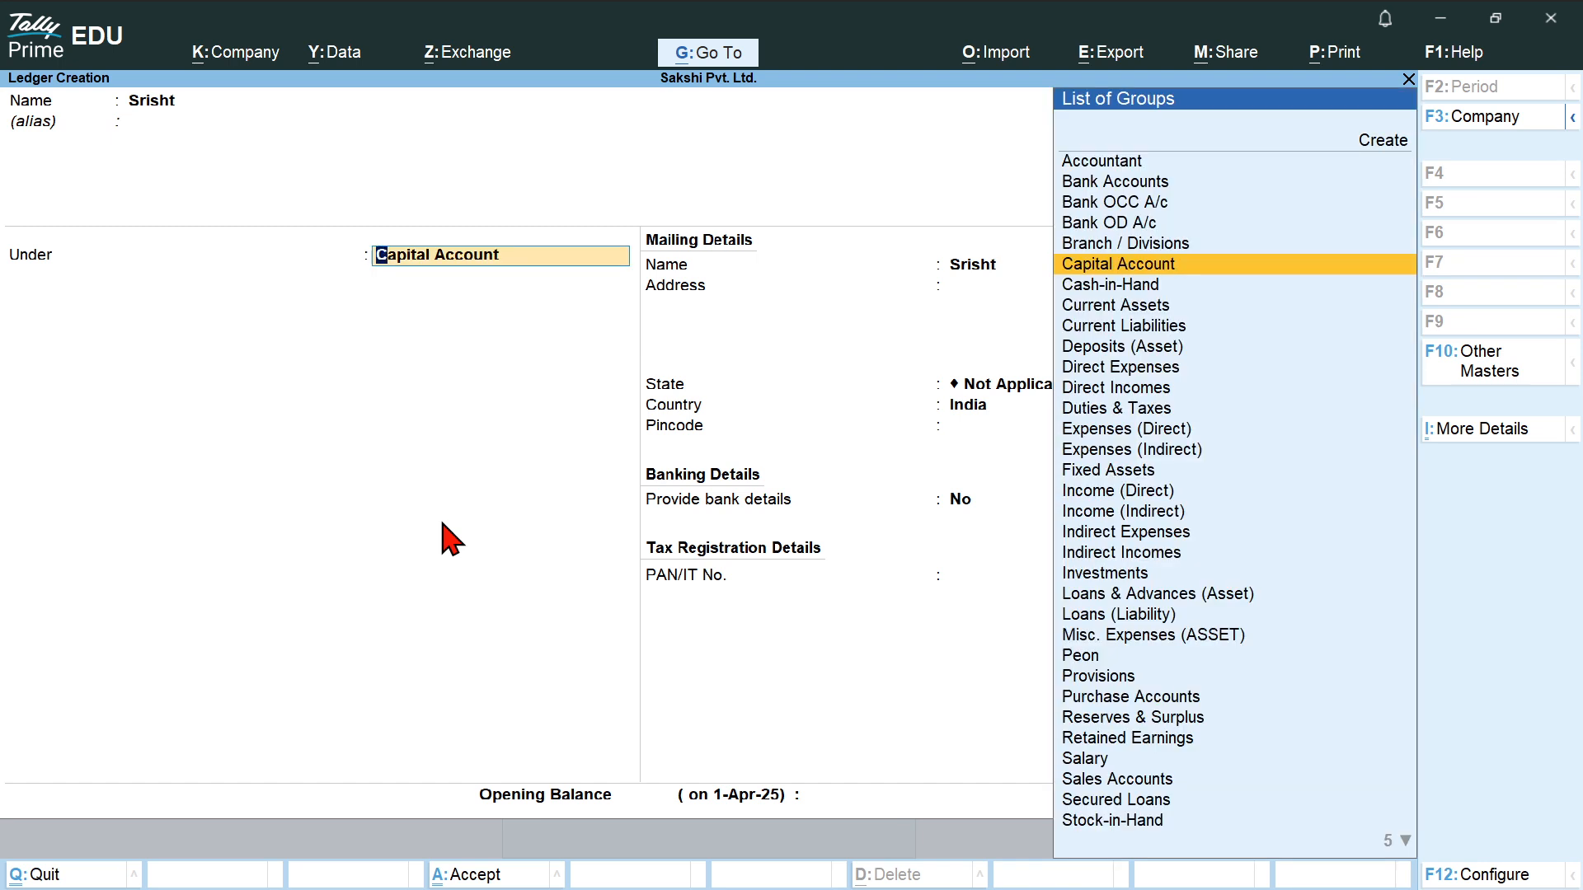
text(Acc)
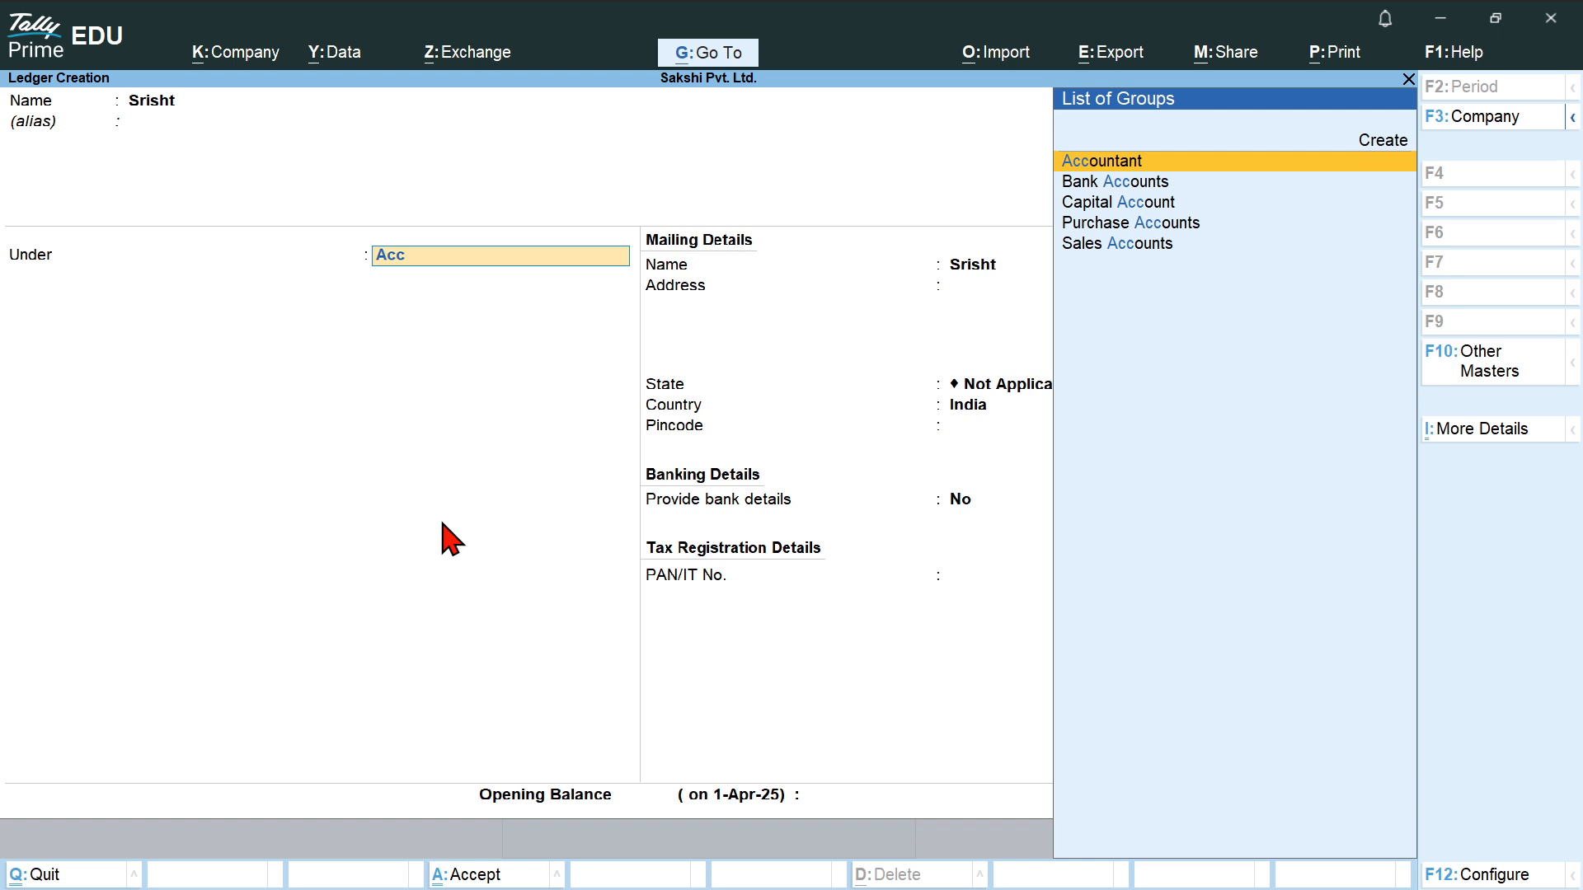
key(Return)
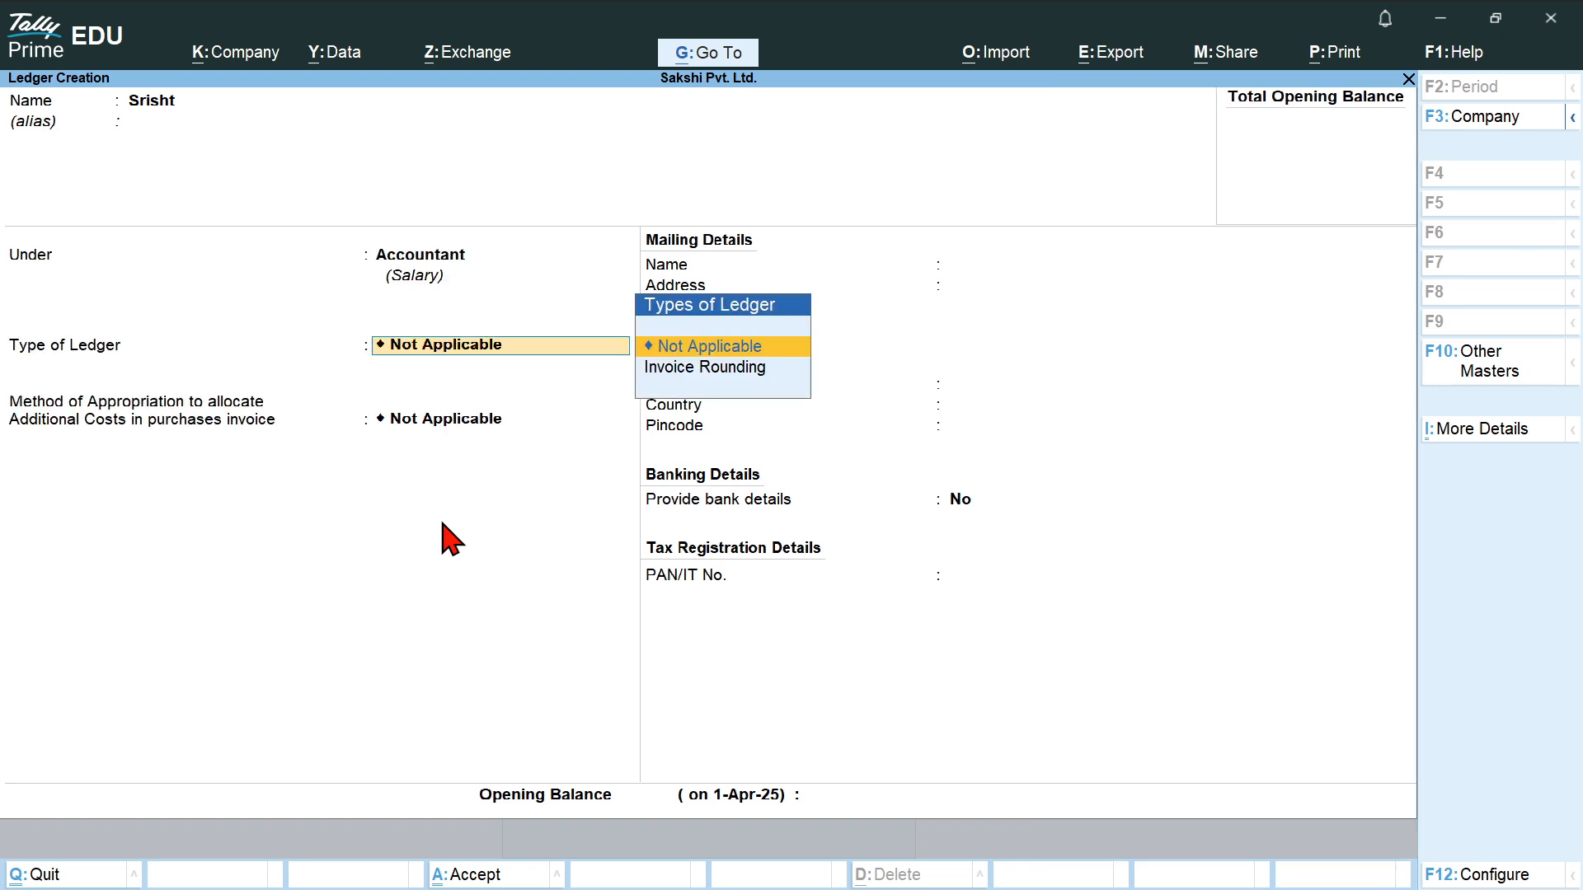
key(ctrl)
key(ctrl+a)
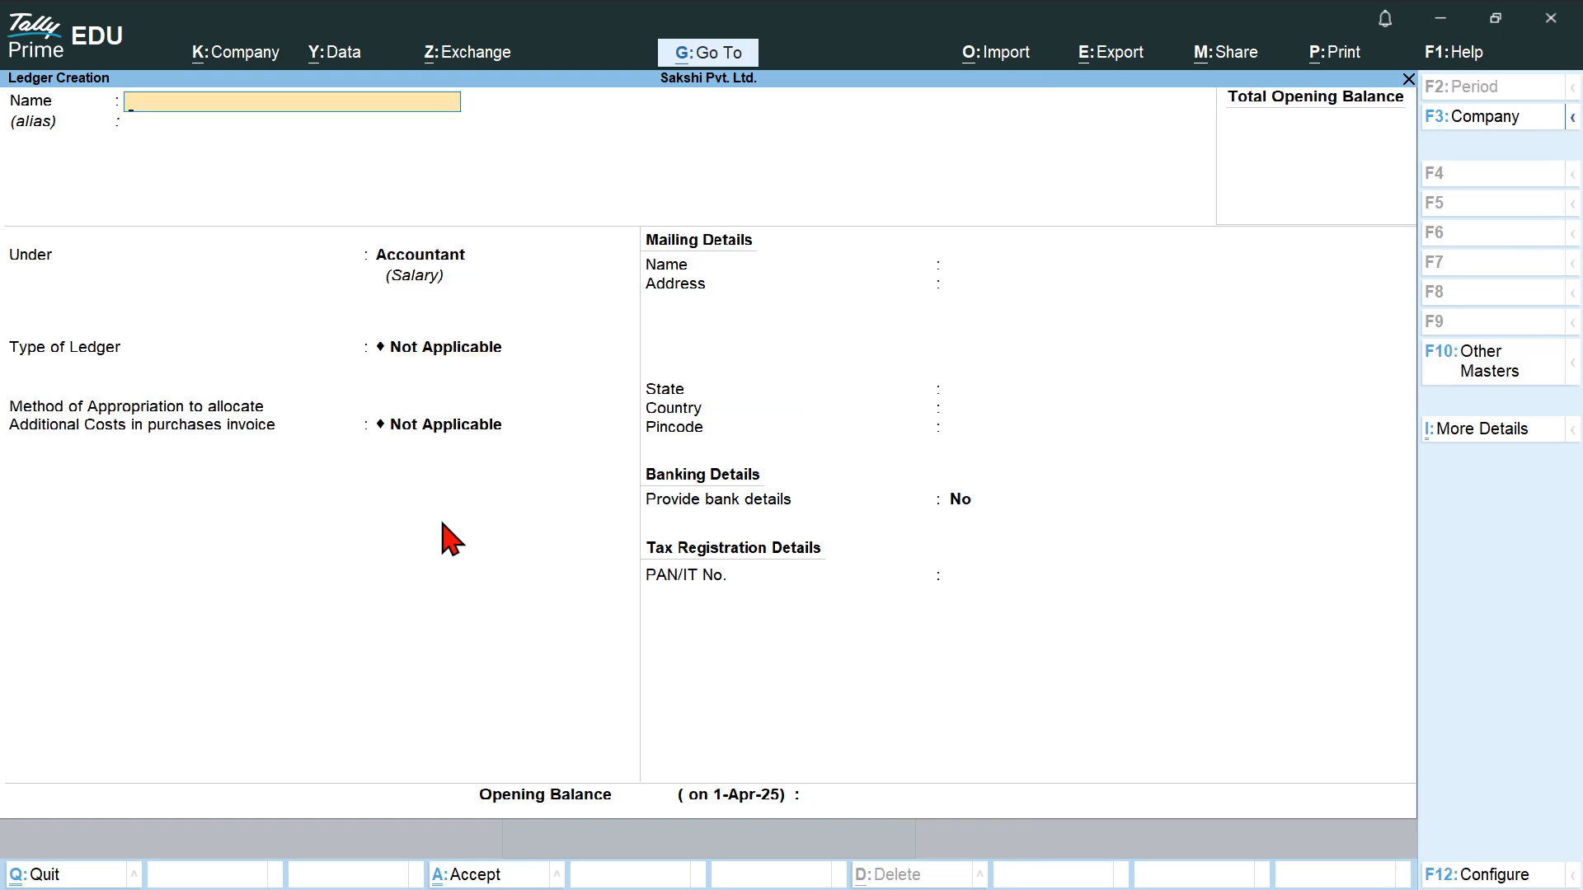
Copy the second employee's name from the PDF notes into a new TallyPrime ledger, place it under Peon and save it.
key(alt+Tab)
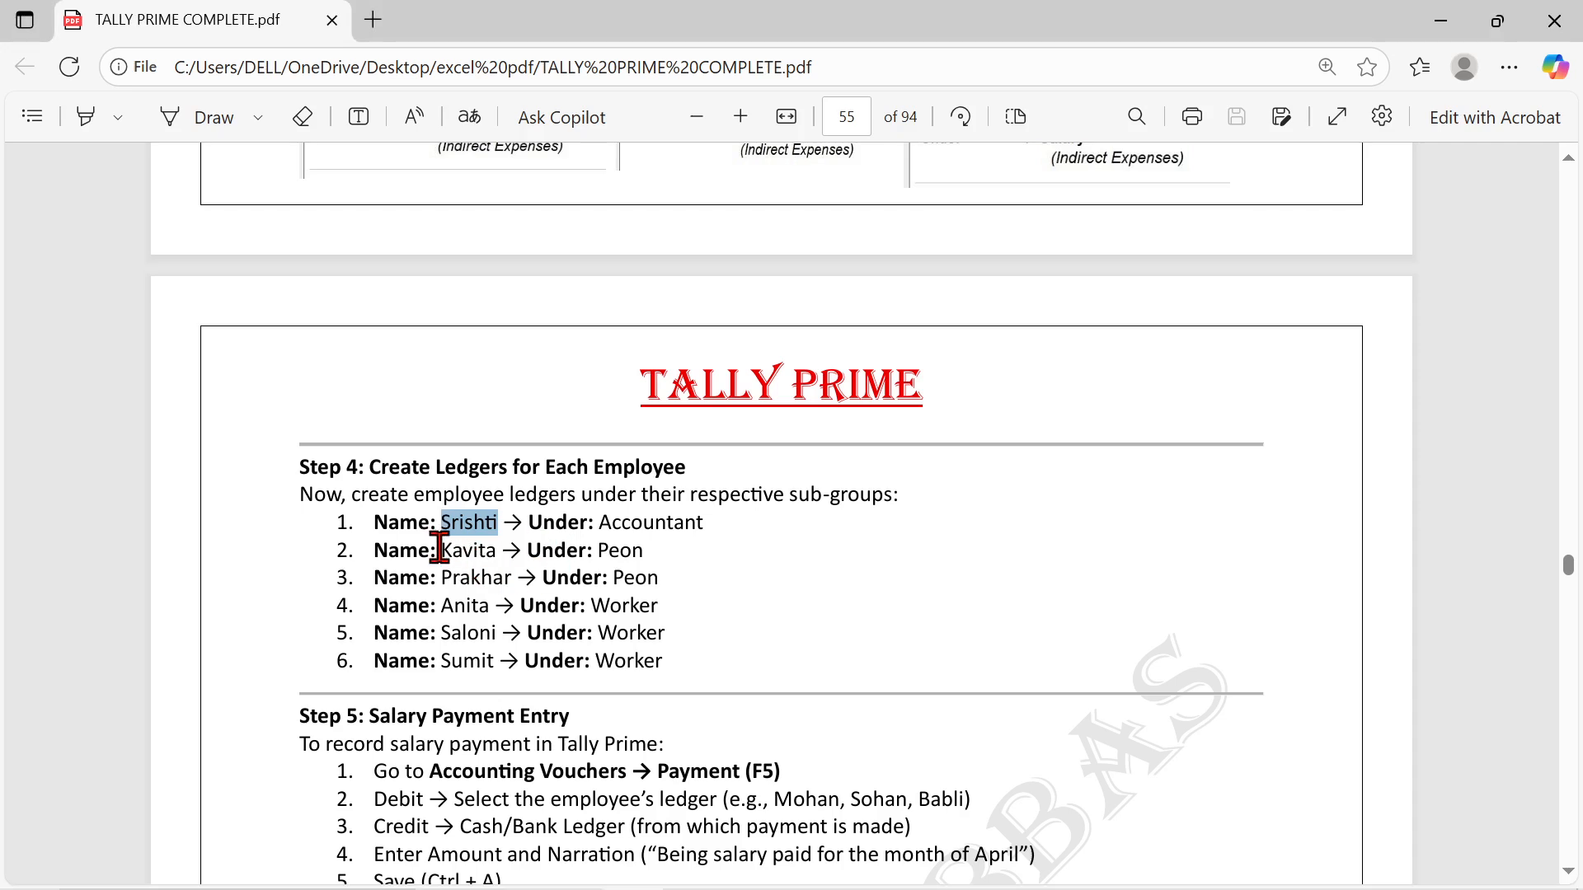
drag(436, 551, 497, 552)
key(ctrl+c)
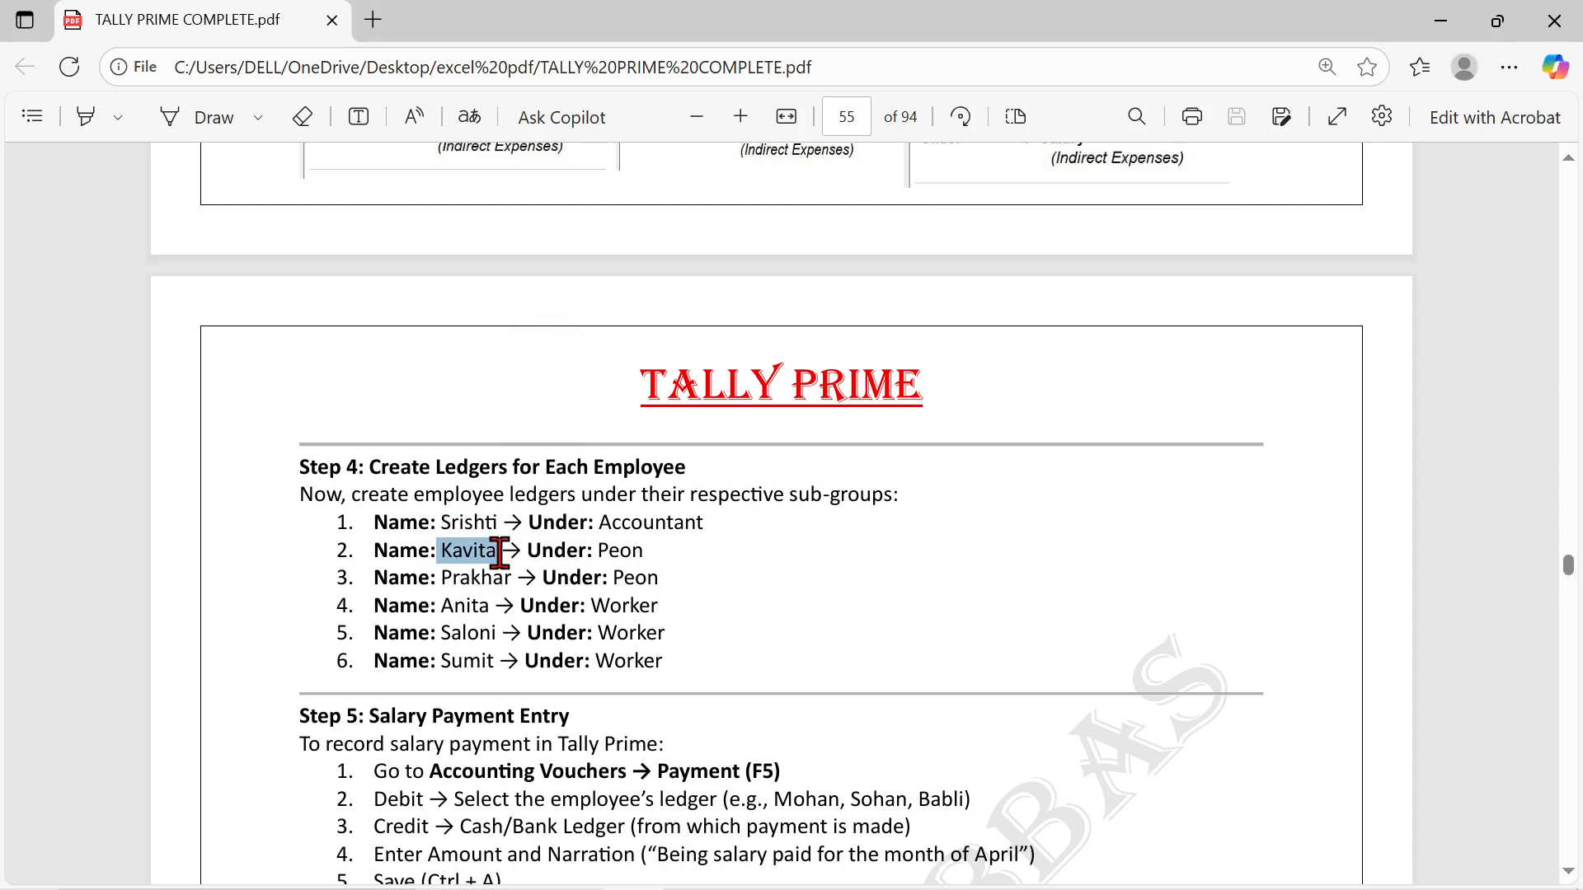
key(alt+Tab)
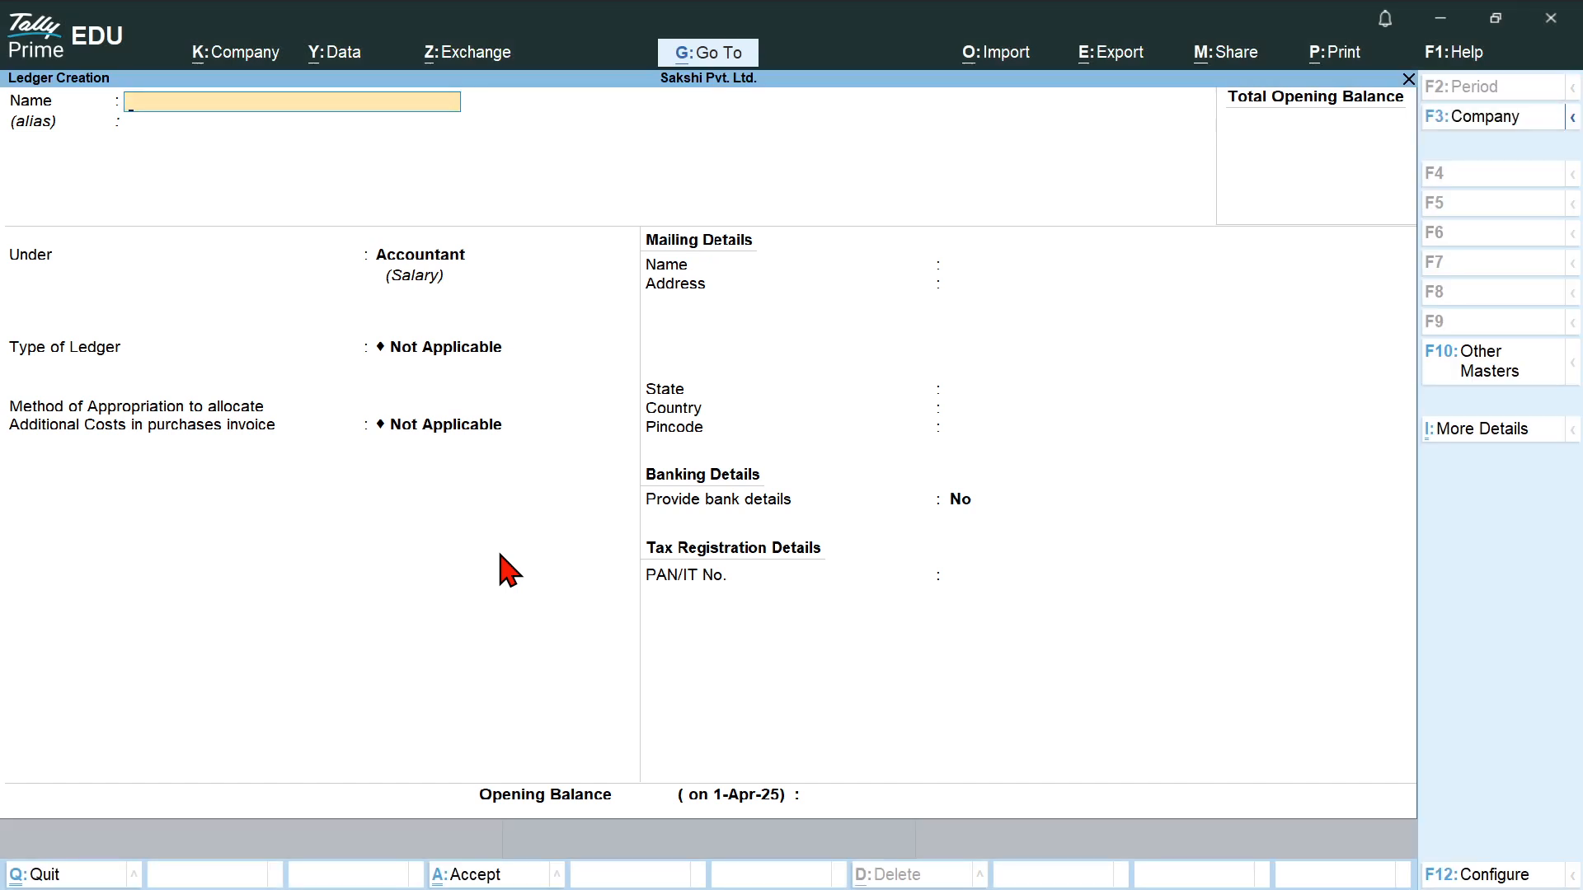
key(ctrl+alt+v)
key(Return)
key(Return)
text(Peo)
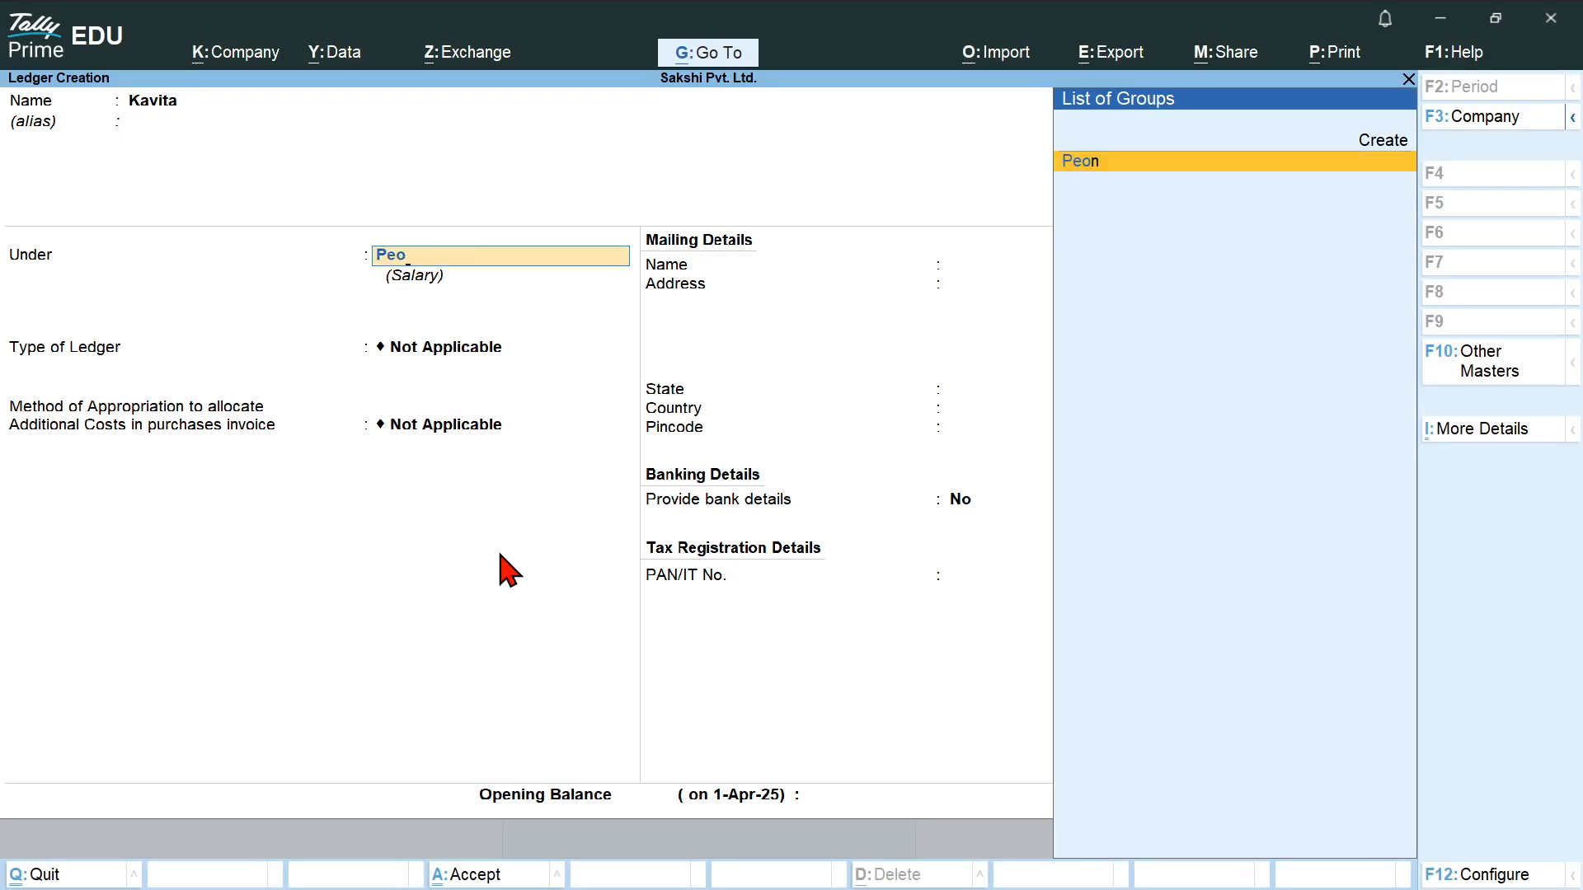
key(Return)
key(ctrl+a)
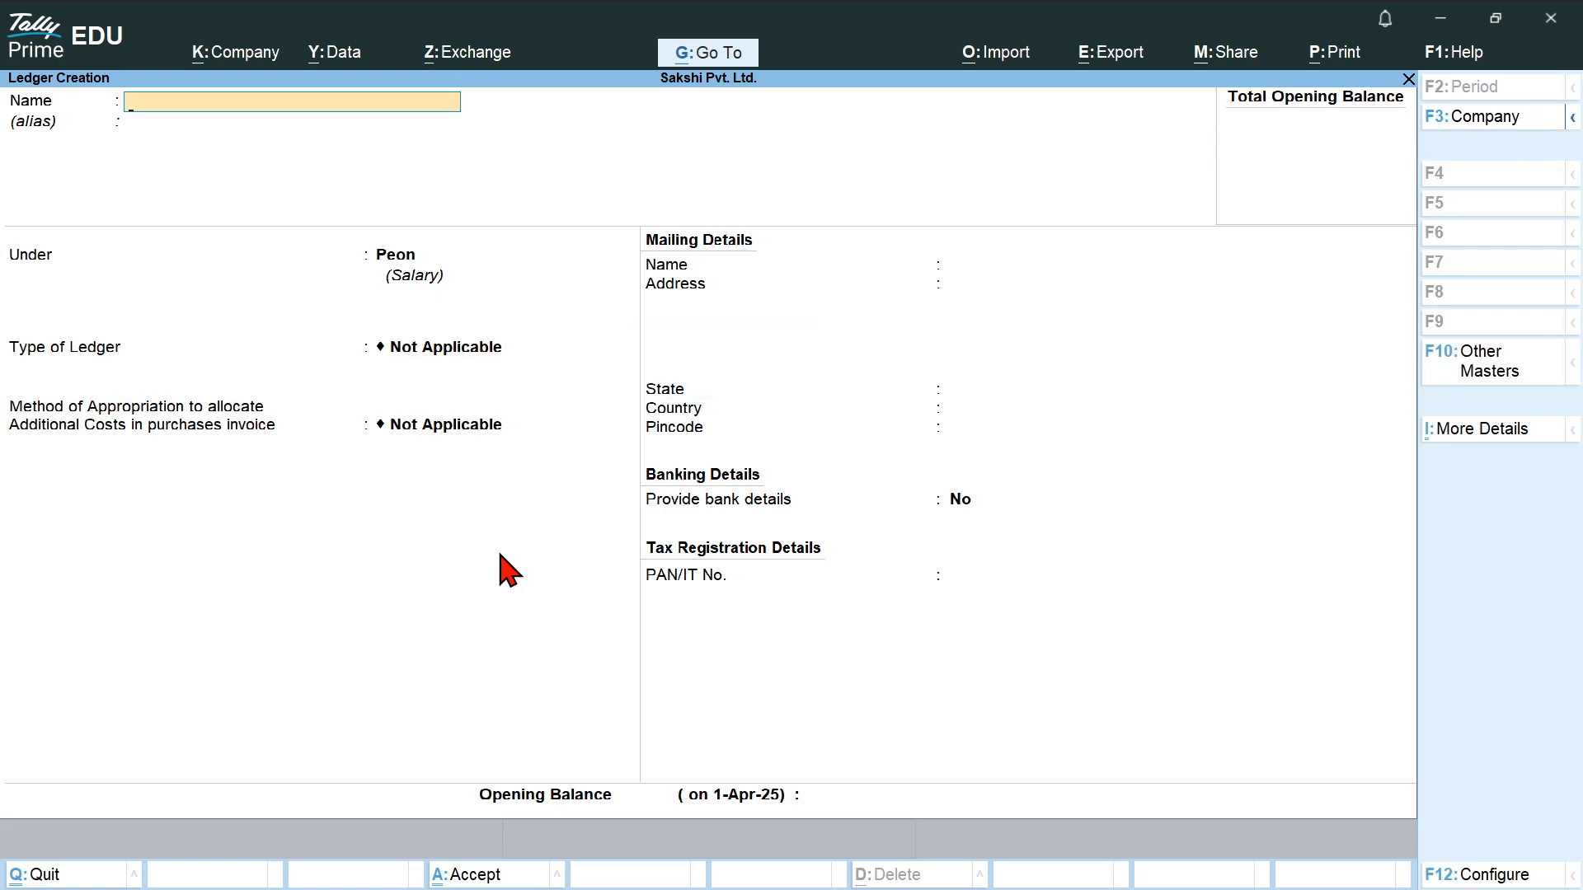
Copy the third employee's name from the PDF notes into a new TallyPrime ledger, keep it under Peon and save it.
key(alt+Tab)
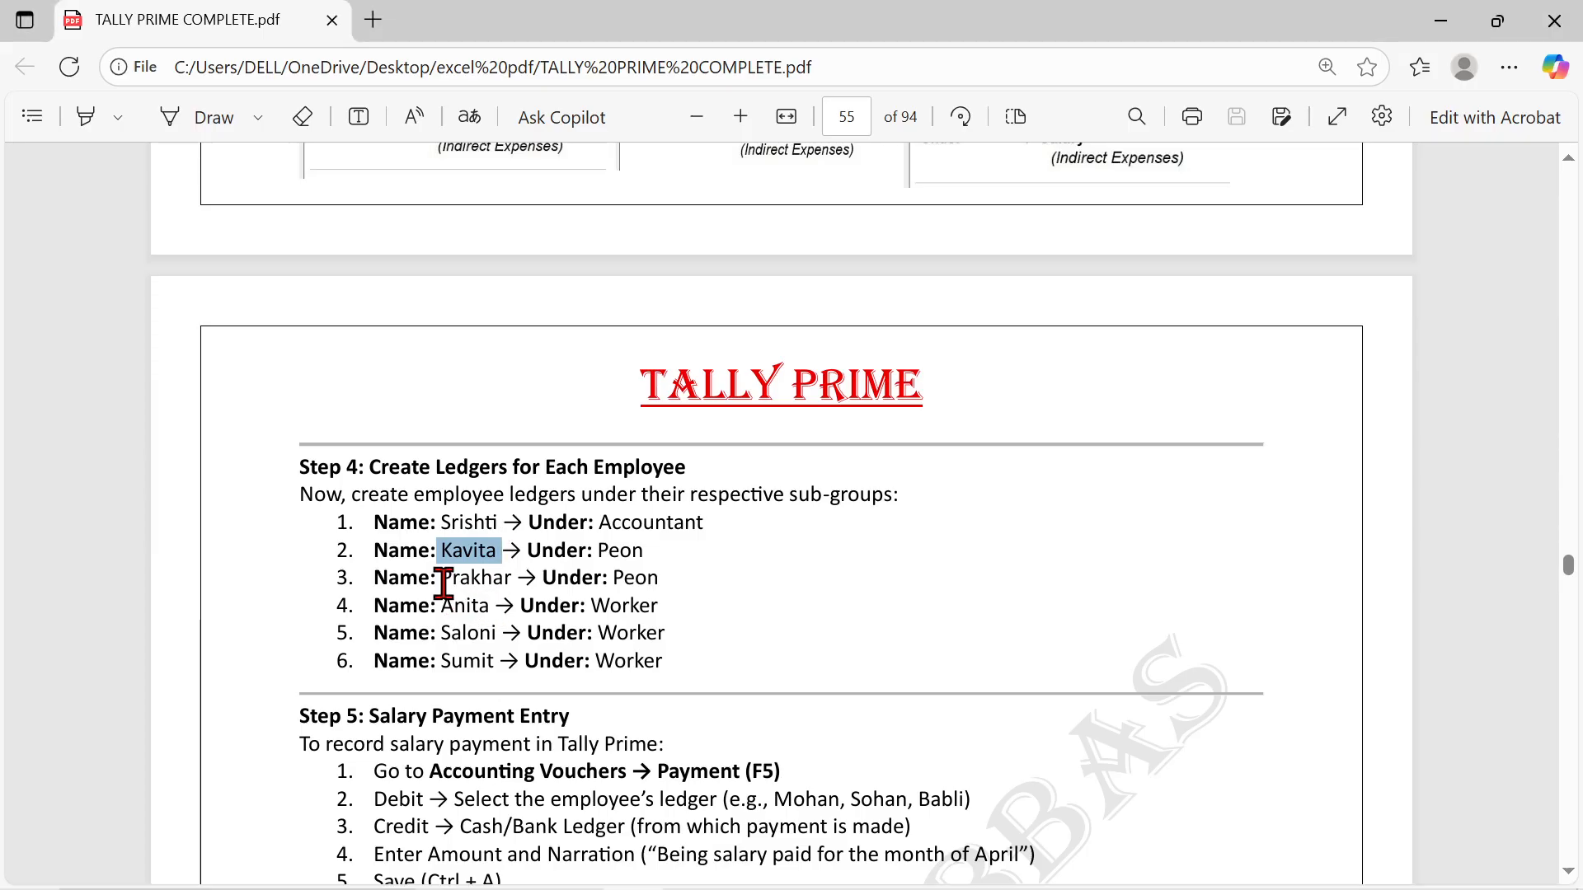
drag(441, 577, 512, 580)
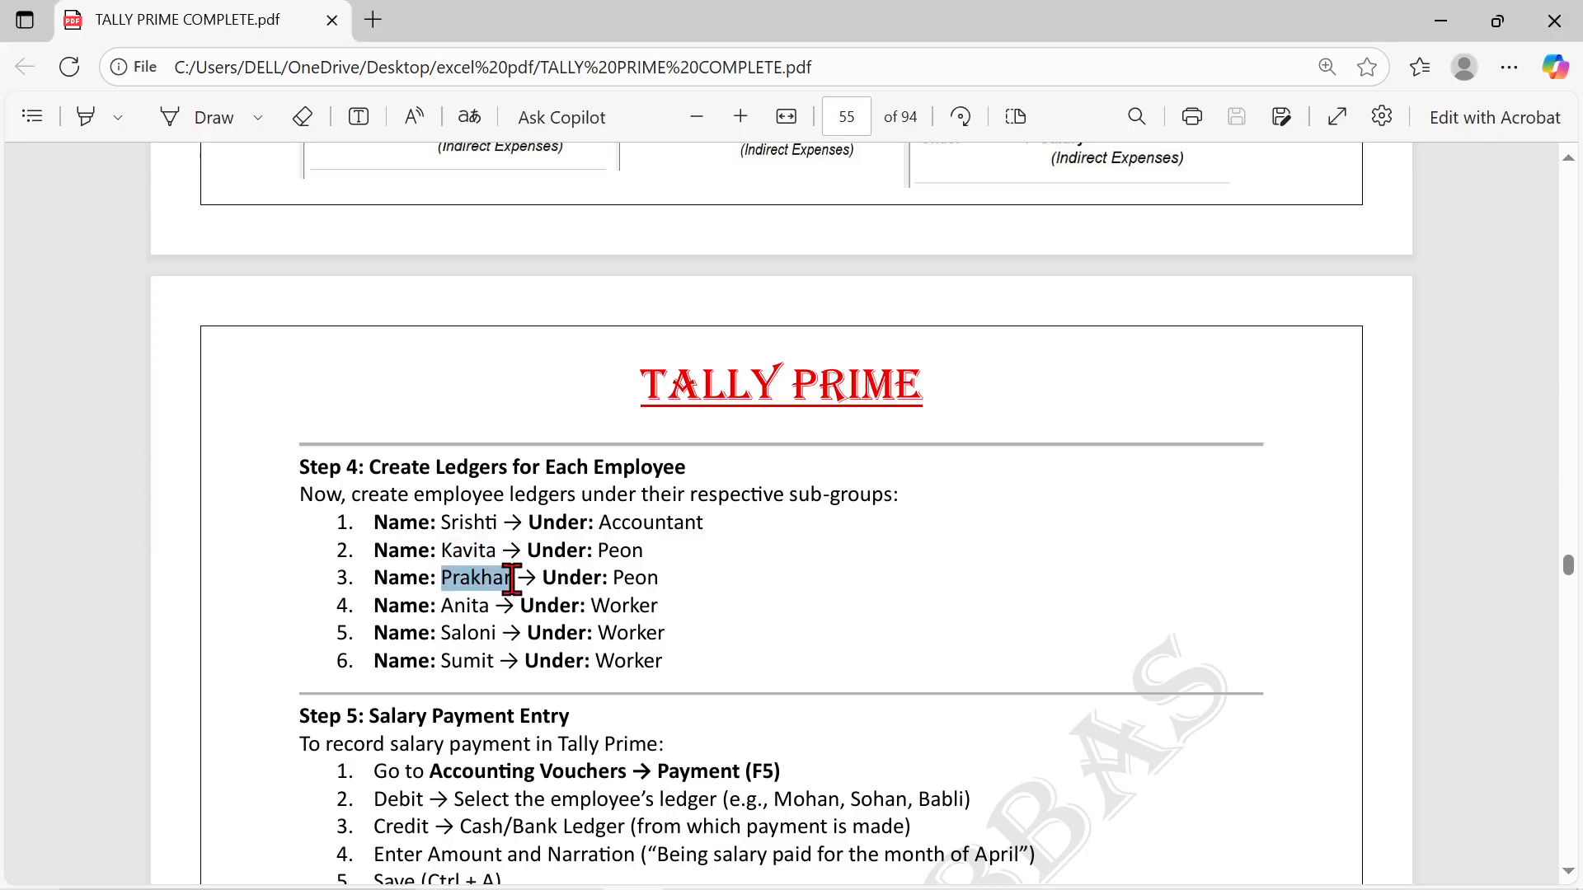
key(ctrl+c)
key(alt+Tab)
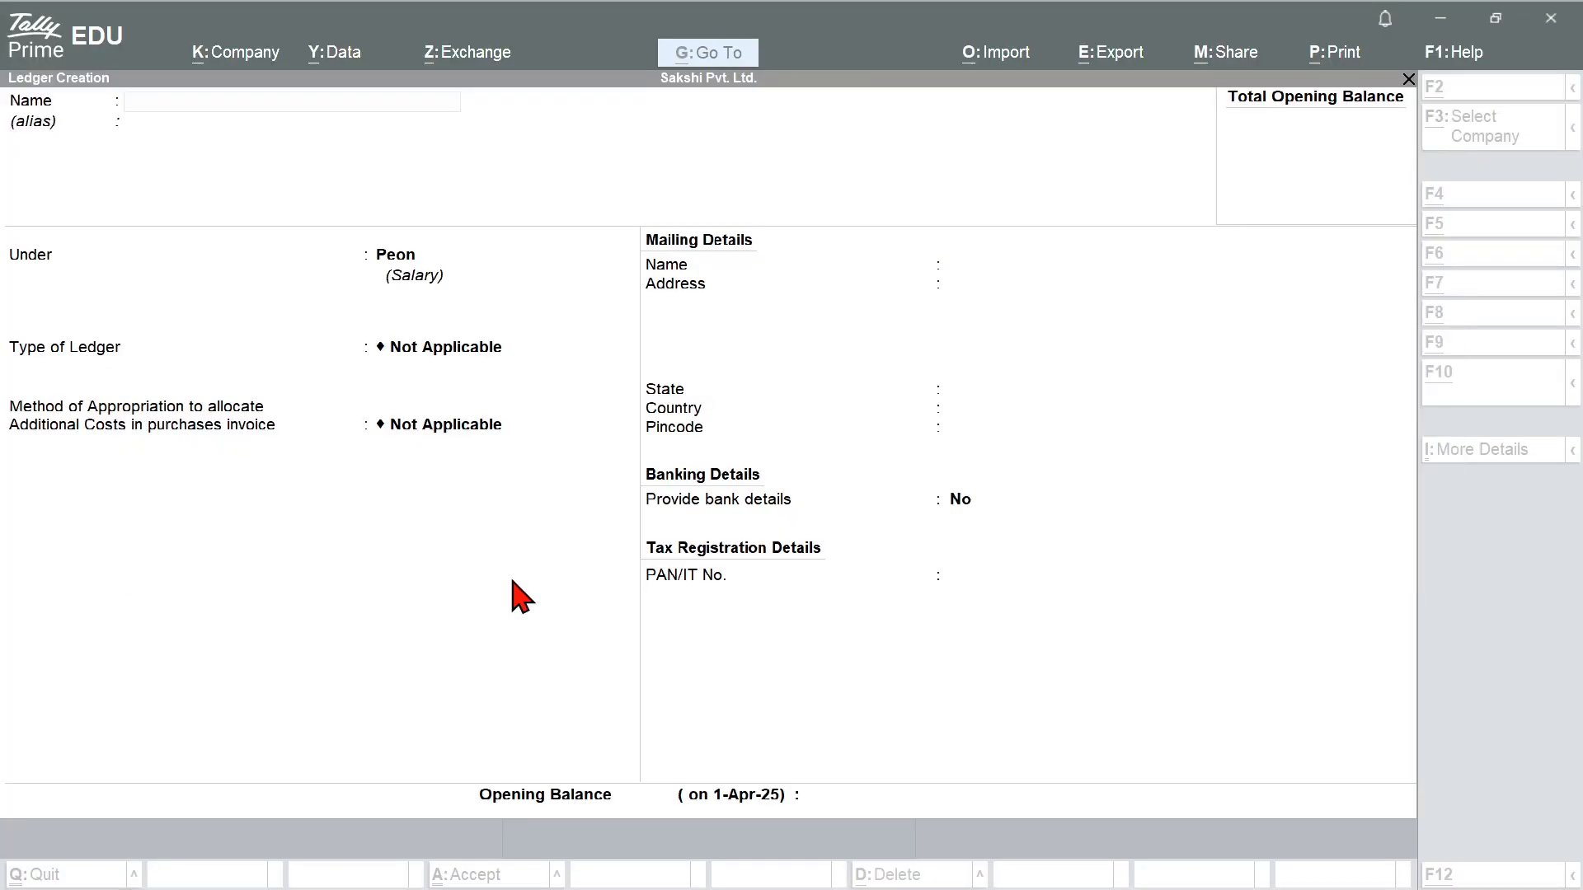
key(ctrl+v)
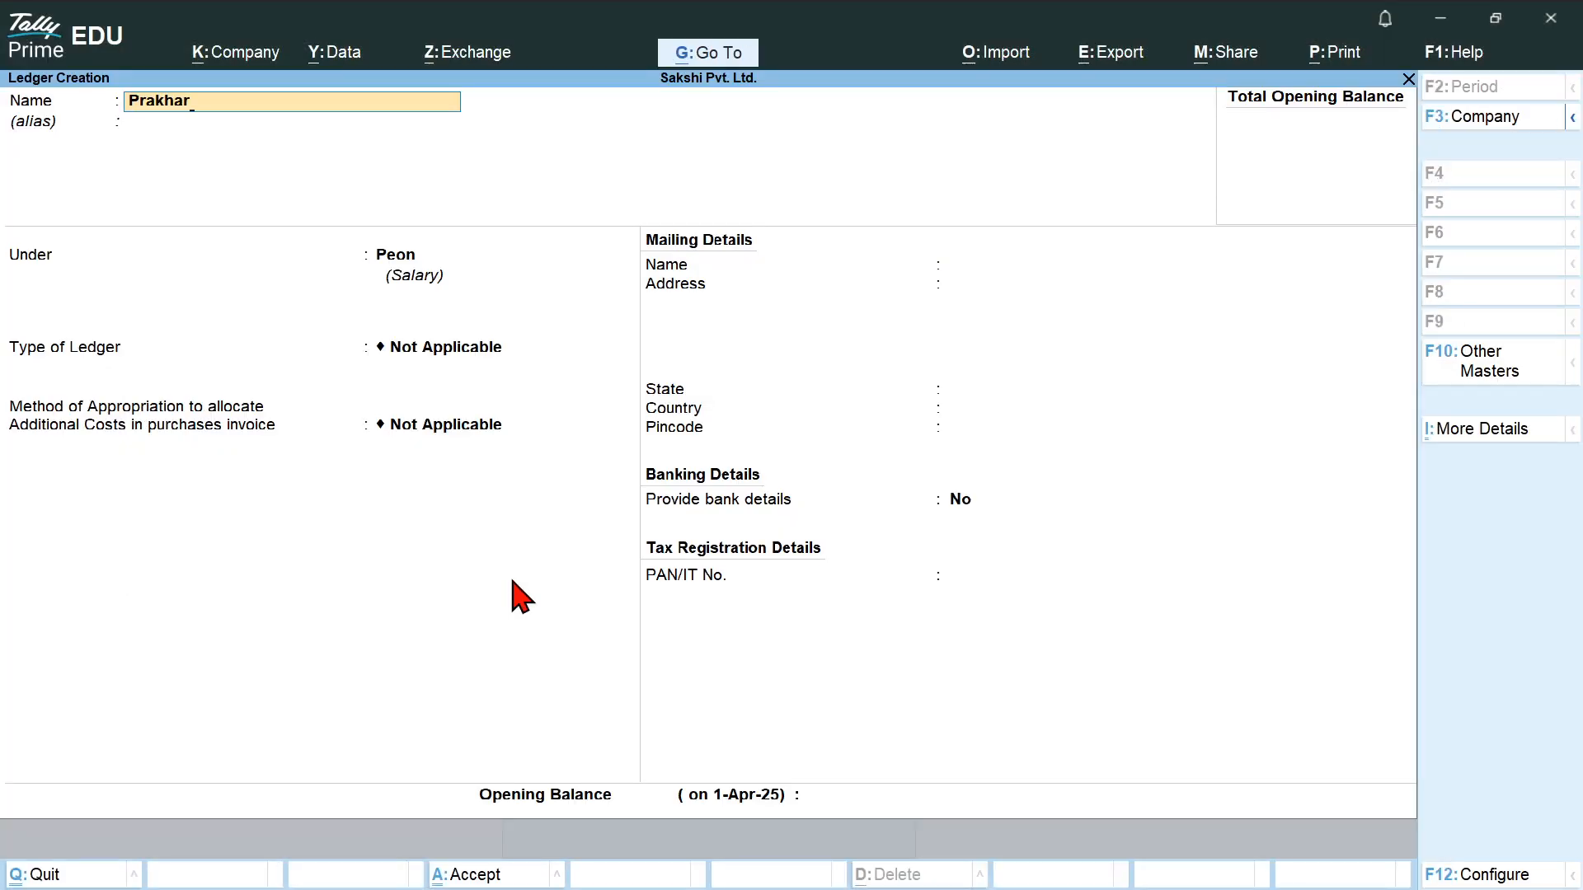
key(alt+Tab)
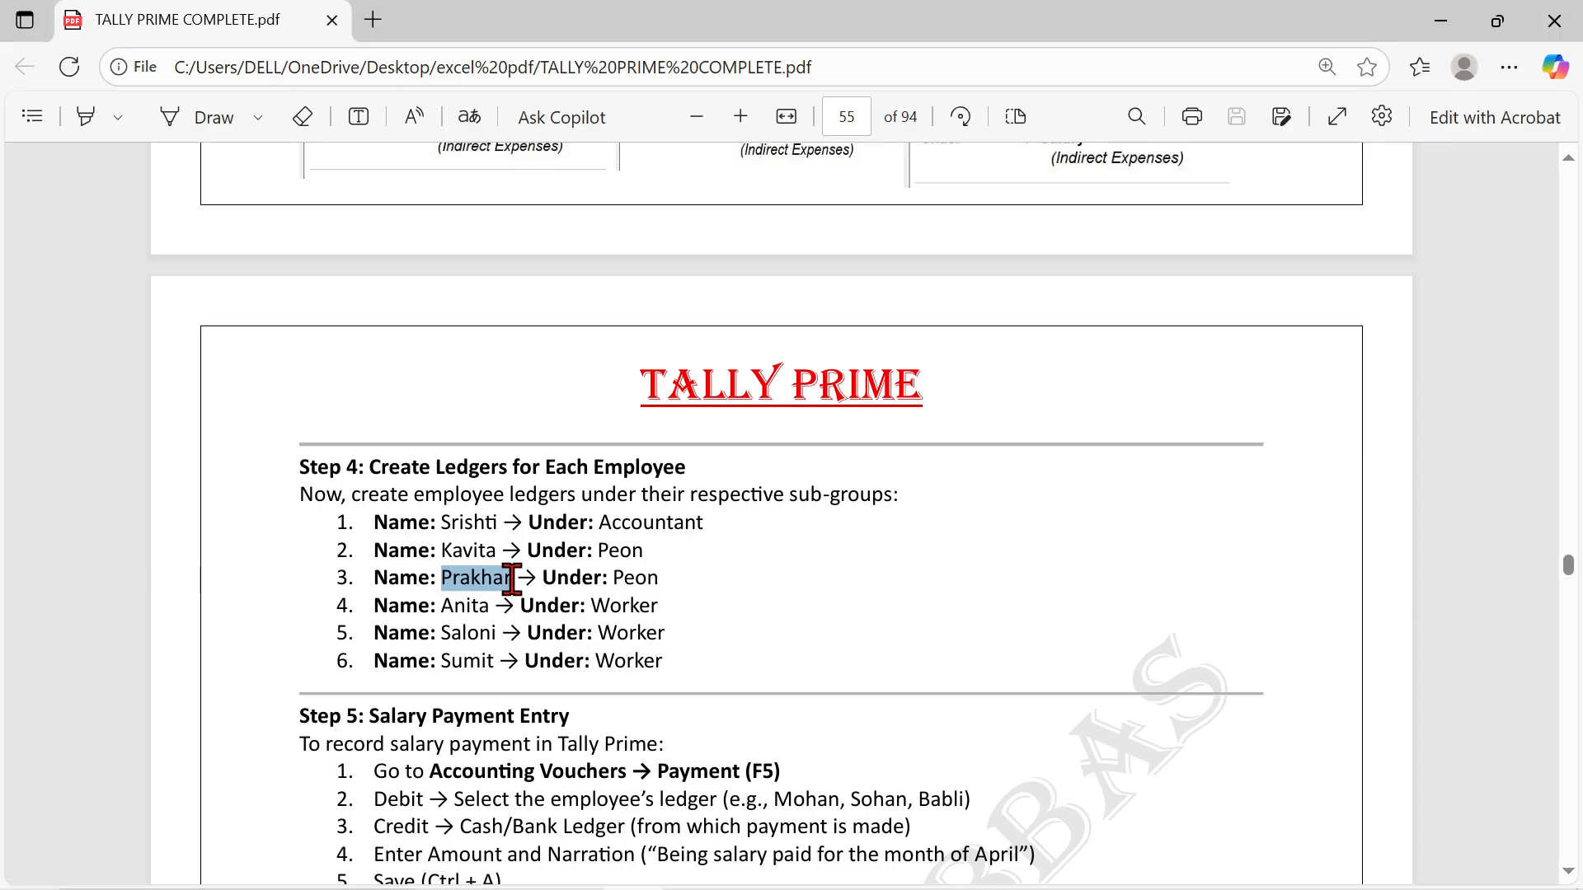
key(alt+Tab)
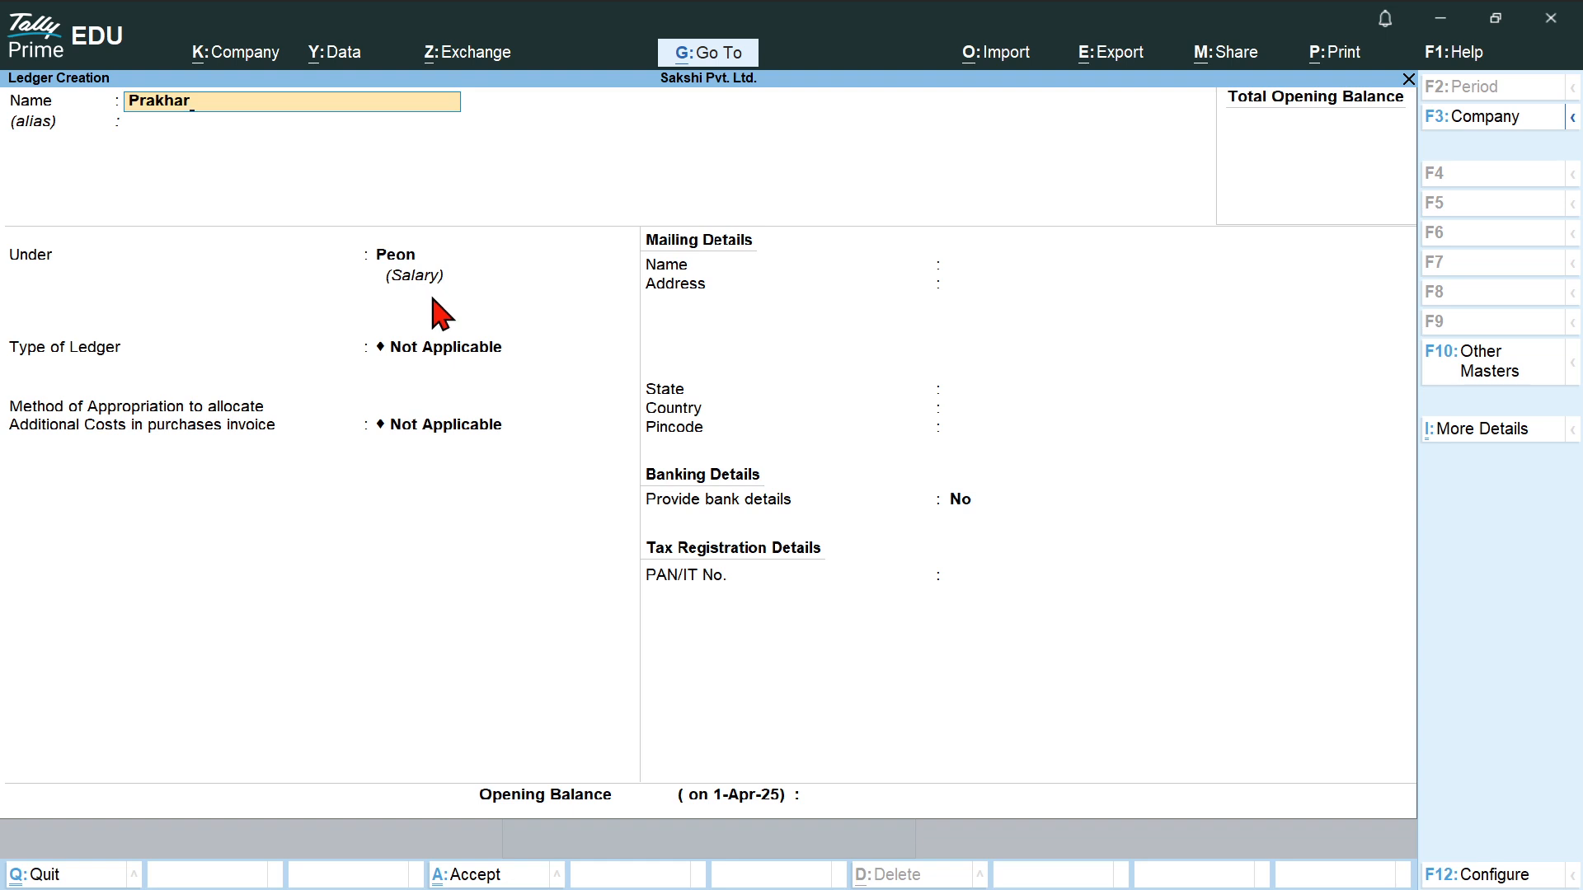
Copy the fourth employee's name from the PDF notes into a new TallyPrime ledger, place it under Worker and save it.
key(alt+Tab)
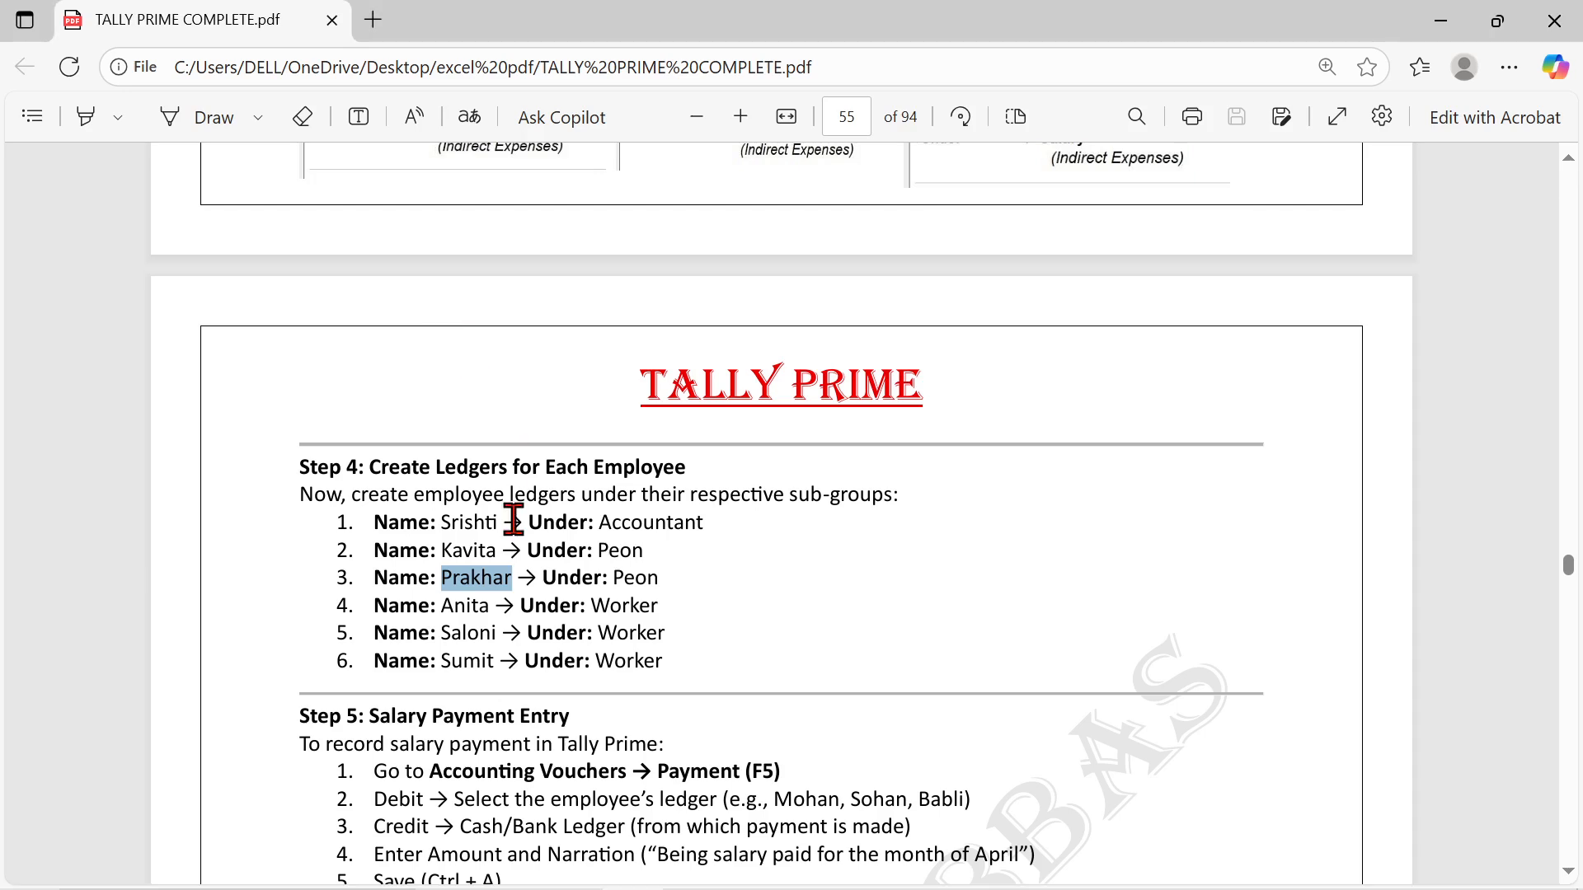
drag(440, 612, 486, 610)
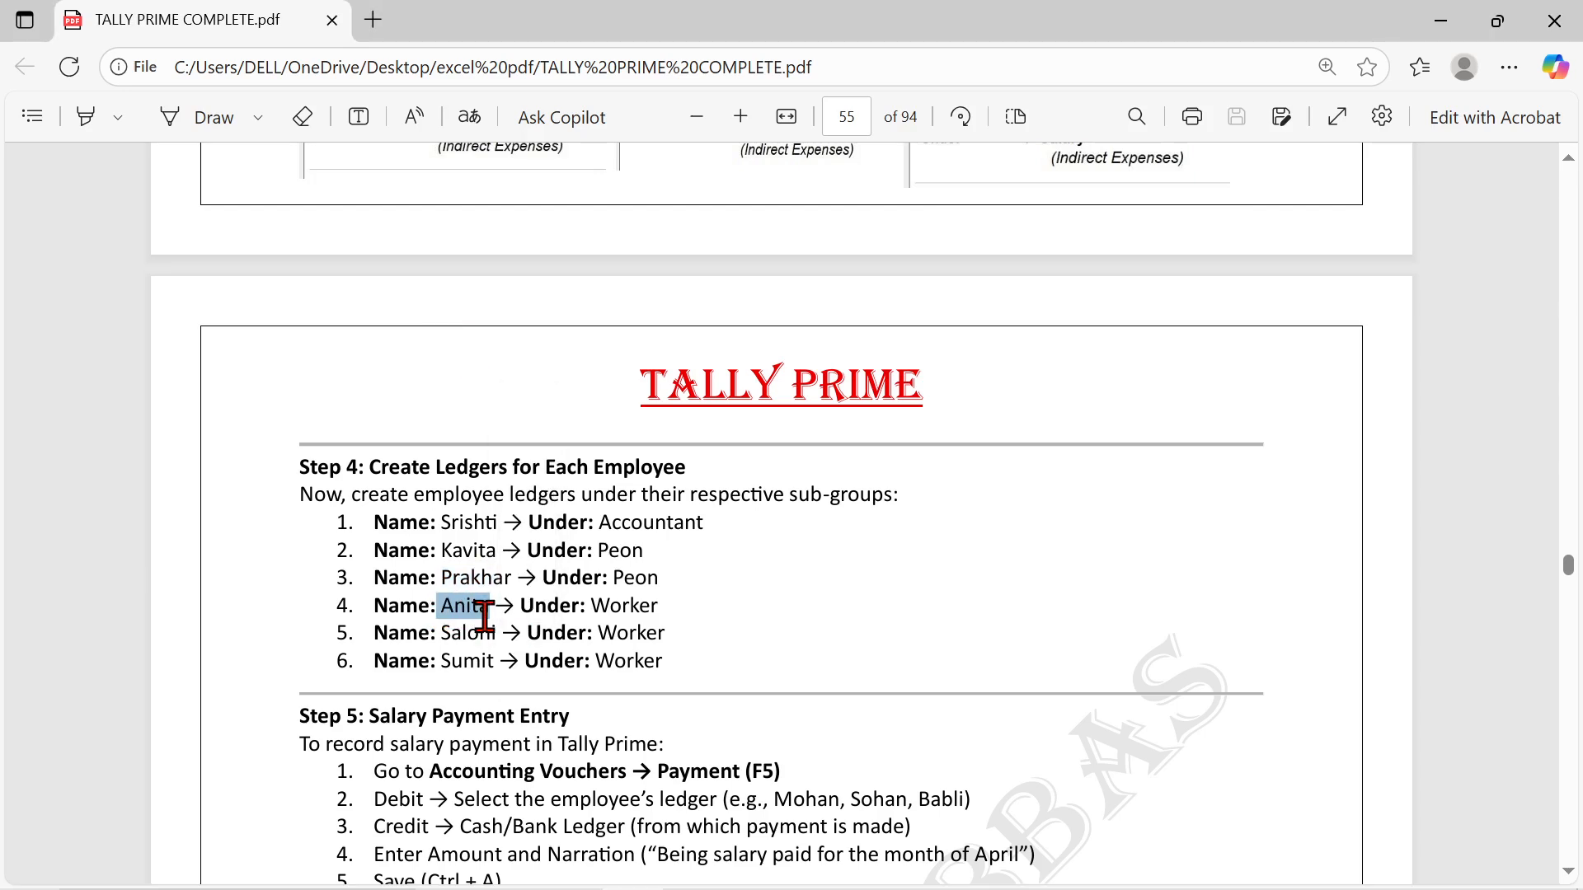
key(alt+Tab)
key(ctrl+alt+v)
key(alt+Tab)
key(alt+Tab)
key(Return)
key(Return)
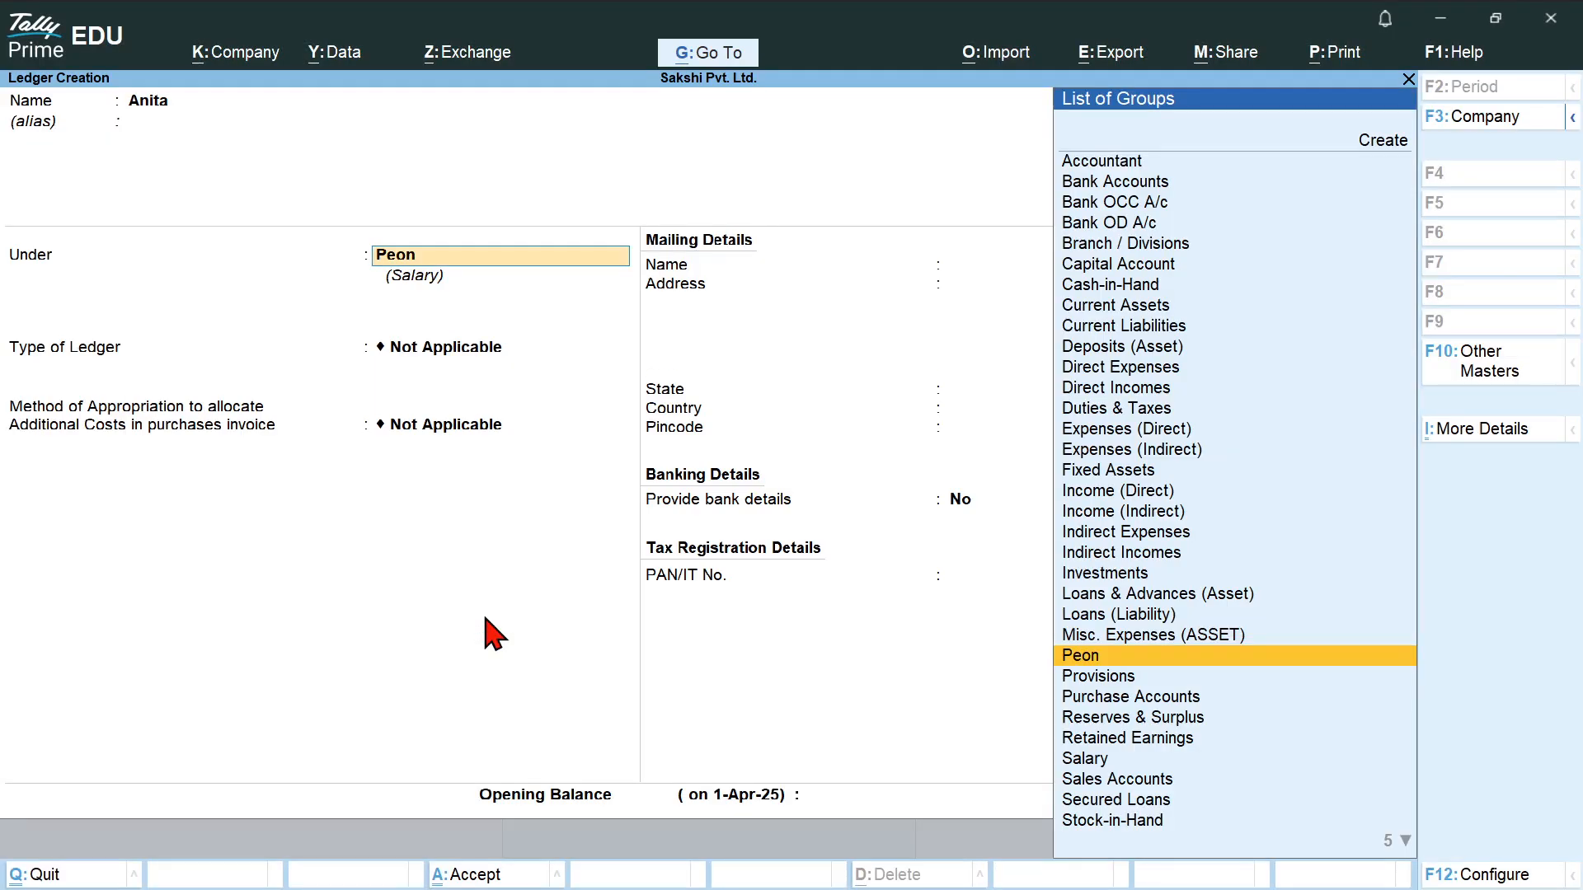
text(Worker)
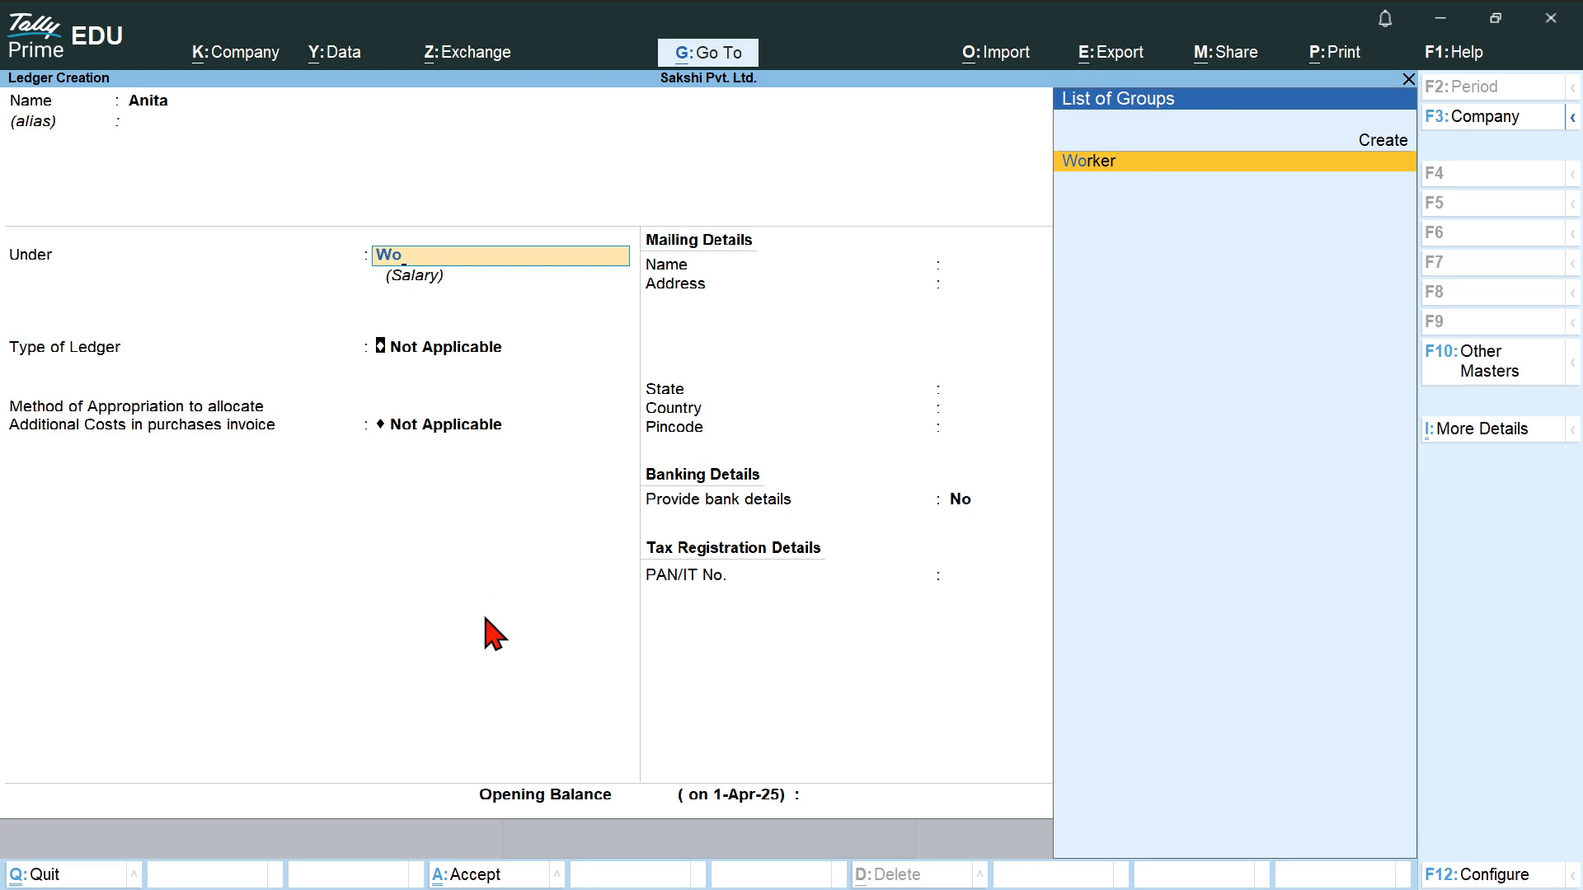
key(Return)
key(ctrl+a)
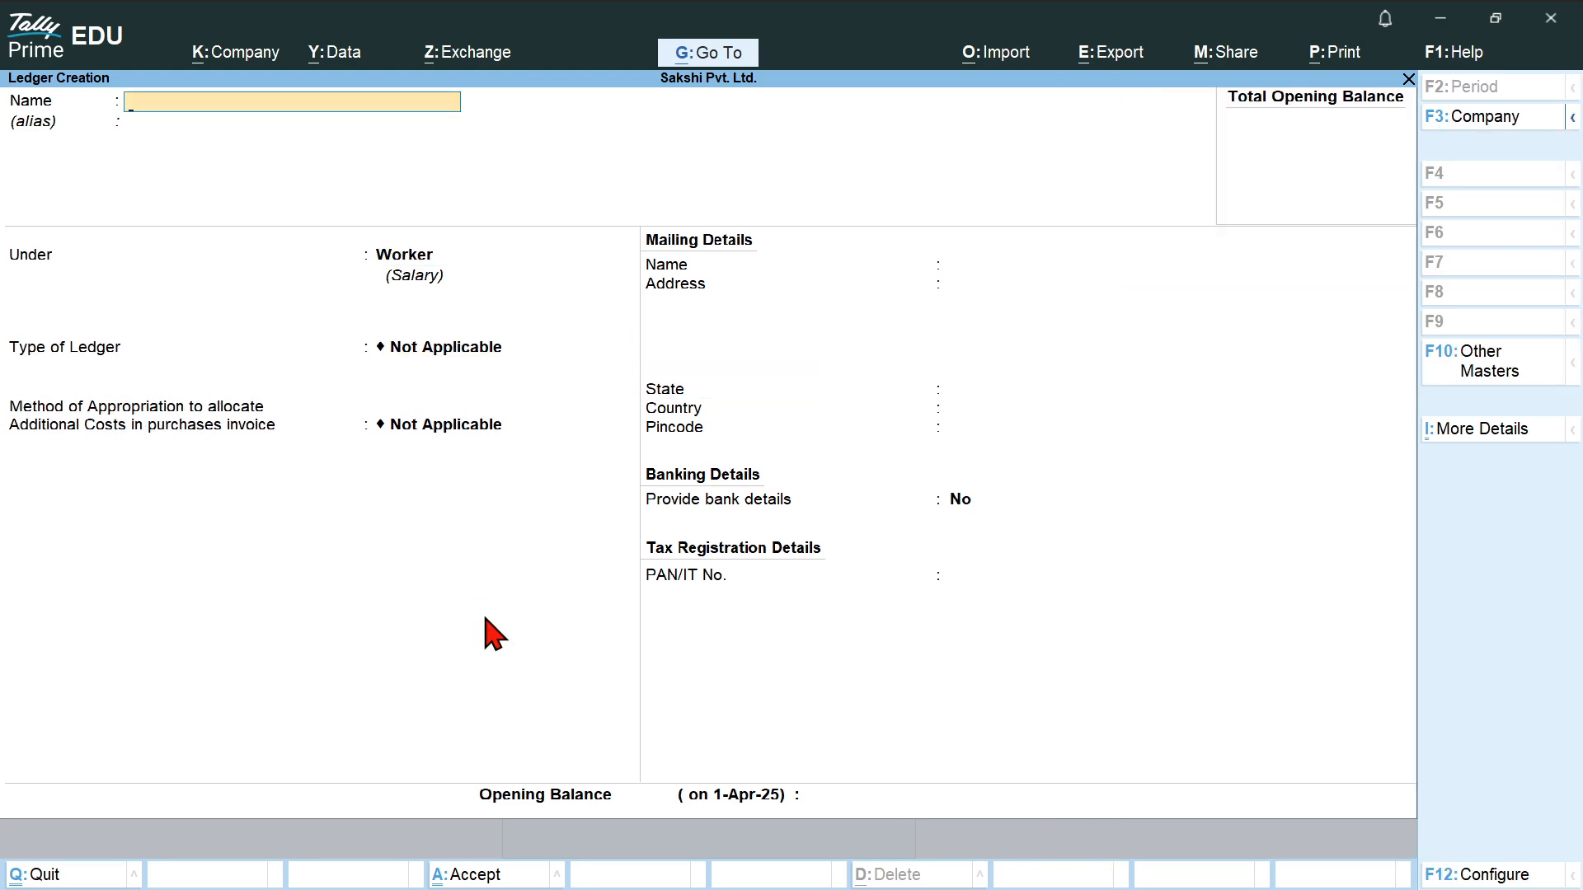
Copy the fifth employee's name from the PDF notes into a new TallyPrime ledger, keep it under Worker and save it.
key(alt+Tab)
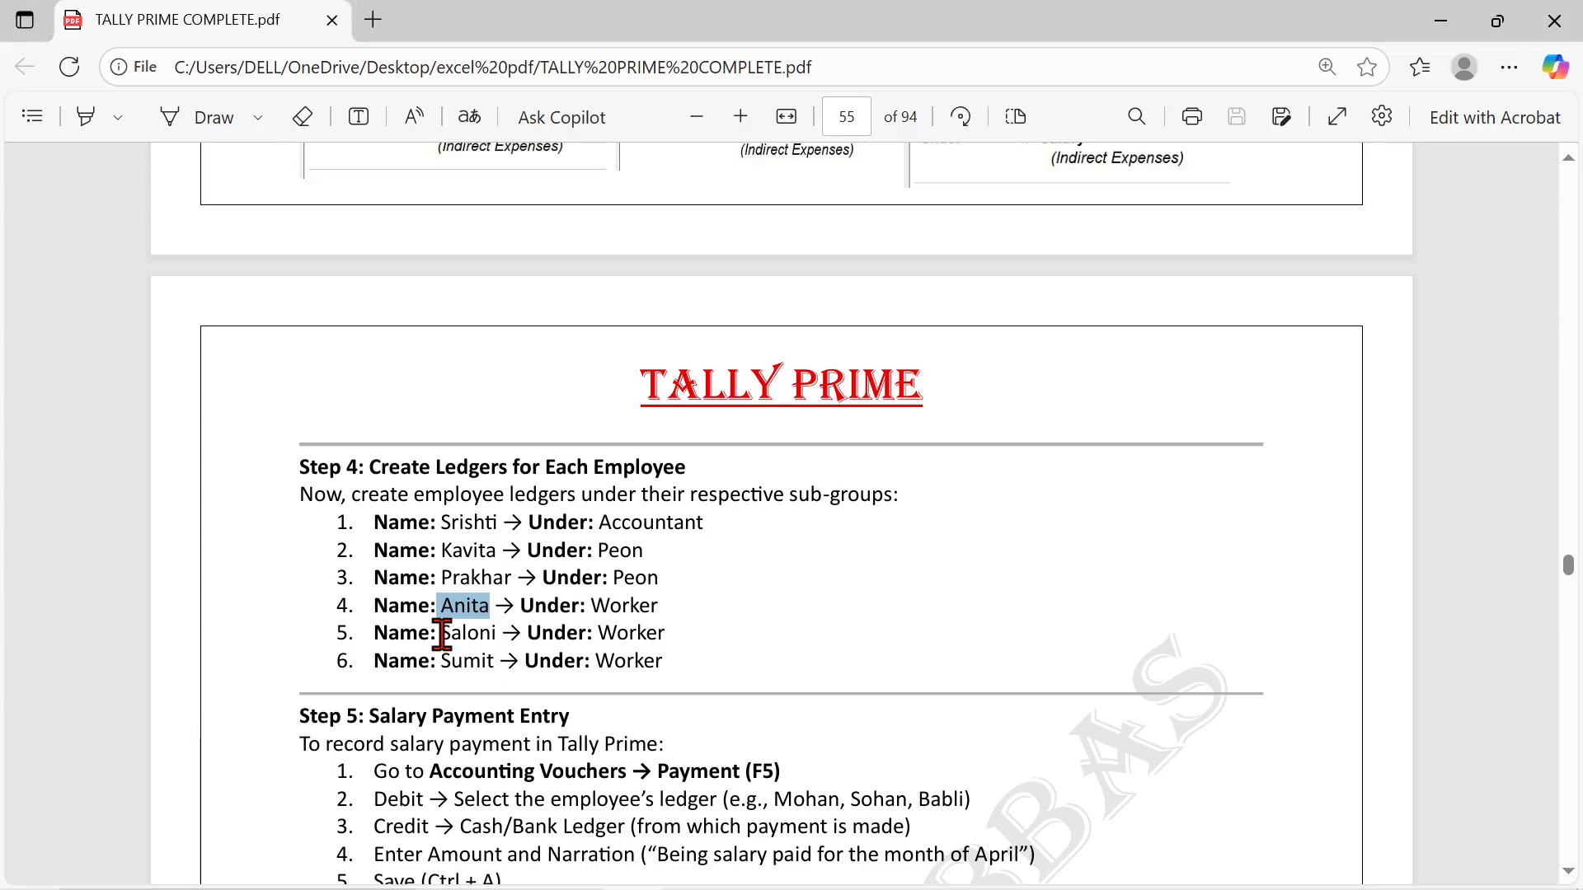
drag(438, 634, 501, 640)
key(ctrl+c)
key(alt+Tab)
key(ctrl+v)
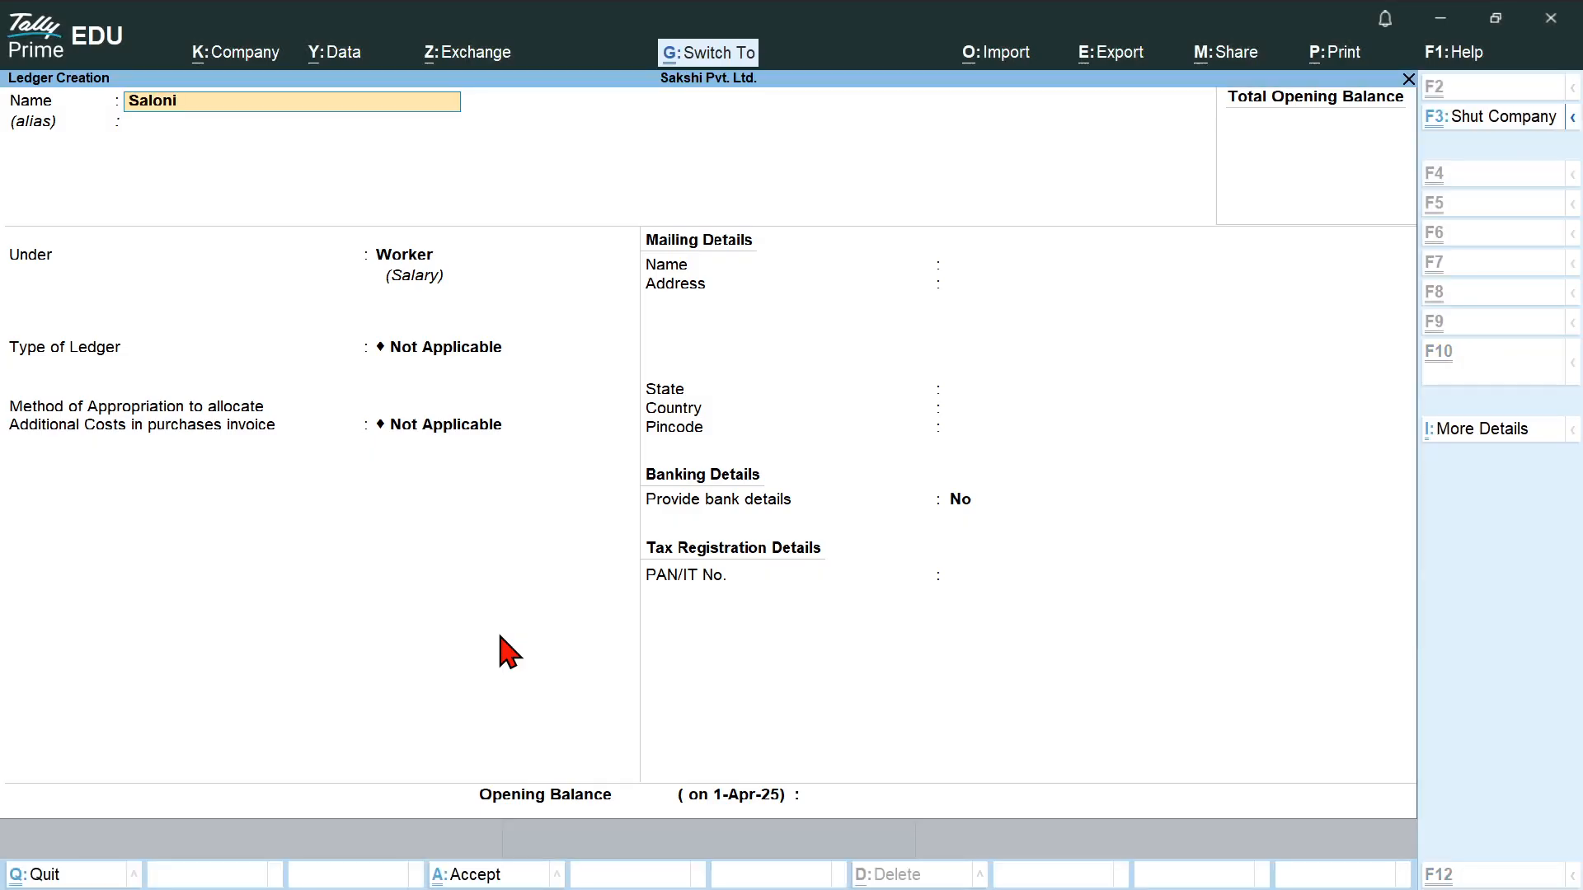
key(alt+Tab)
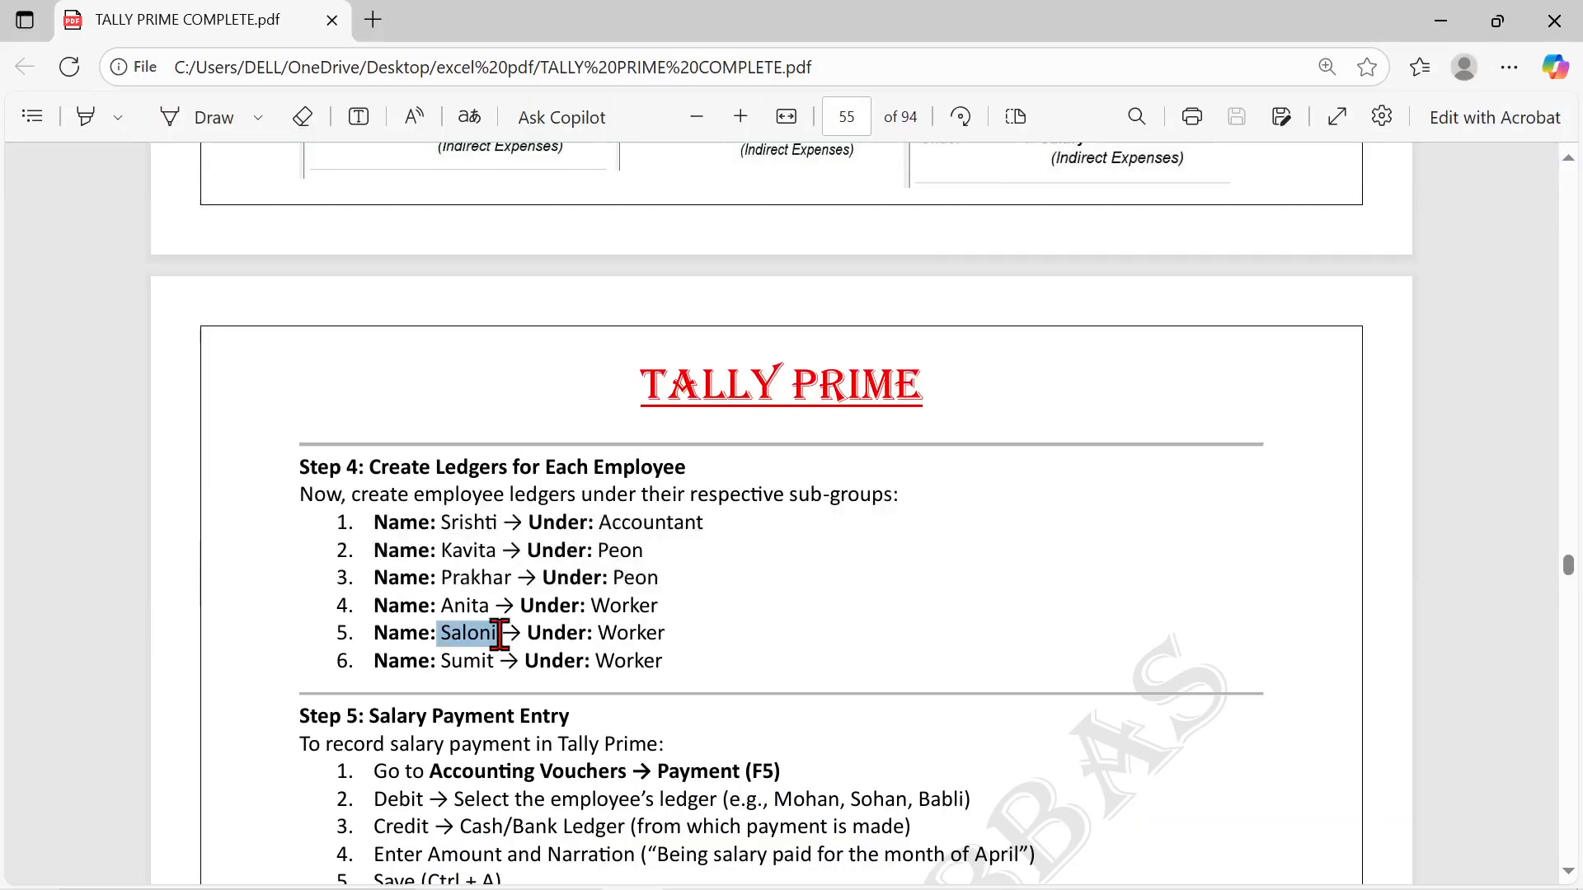
key(alt+Tab)
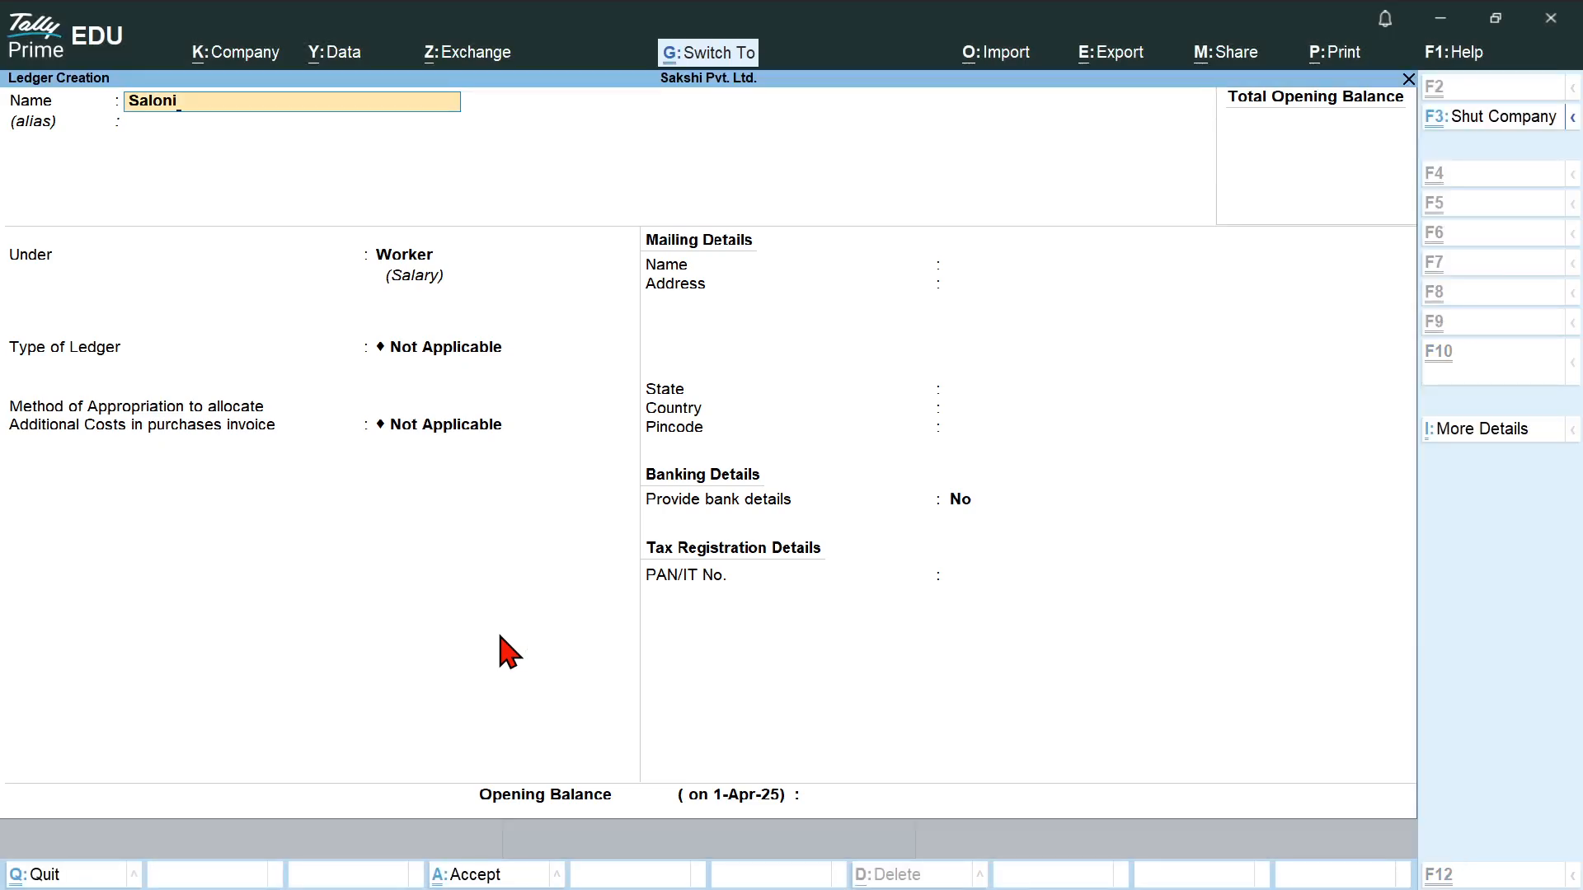
key(ctrl+a)
Create a ledger with the sixth employee's name under Worker and save it.
text(Sumi)
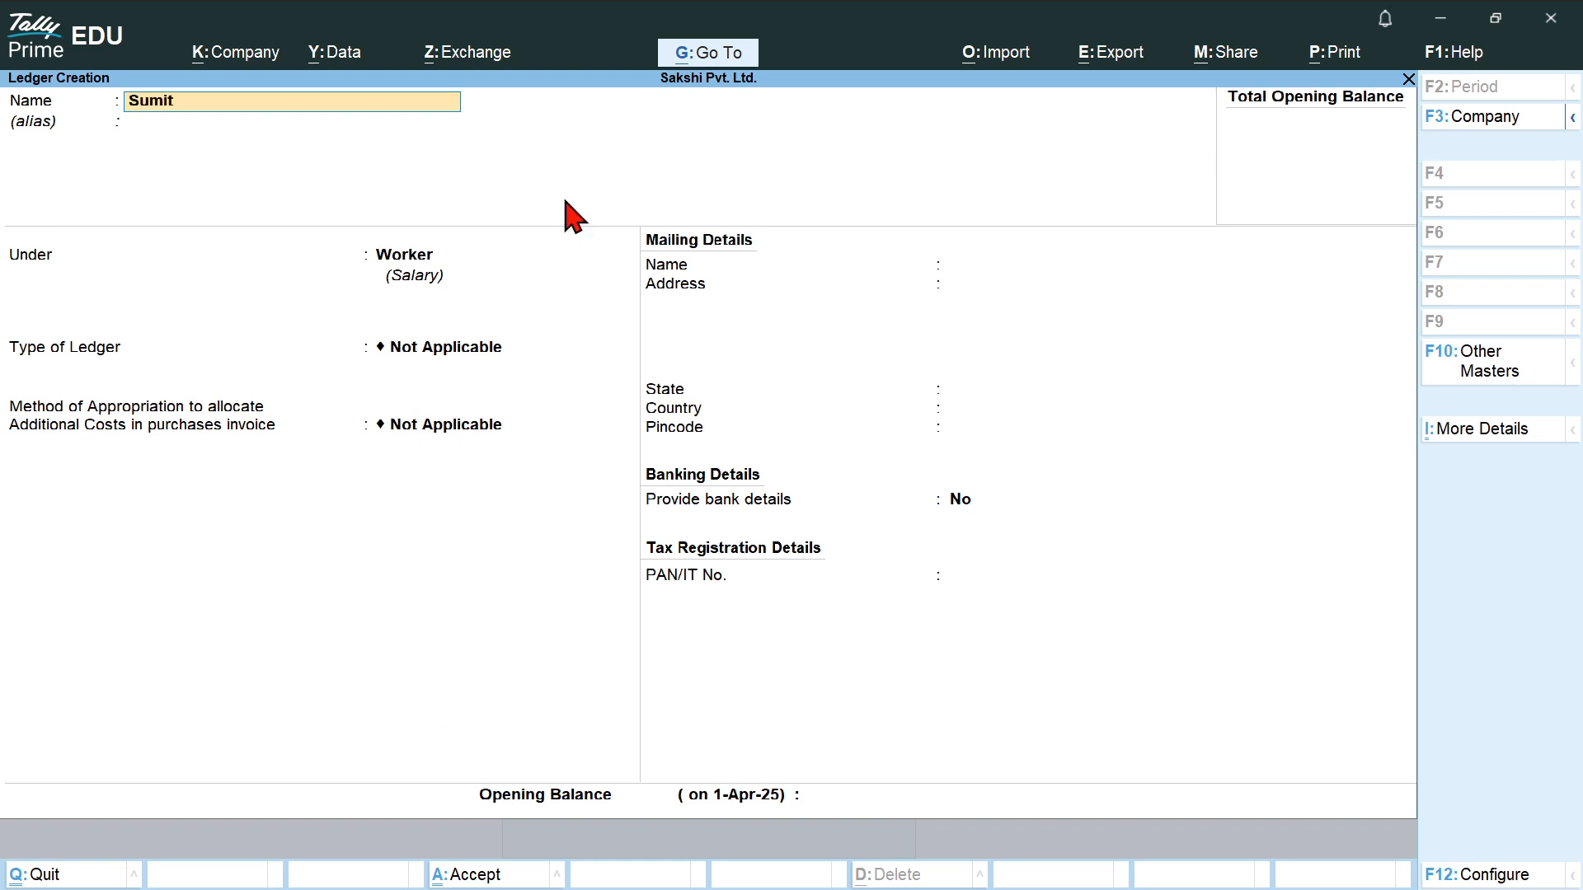
key(ctrl)
key(ctrl+a)
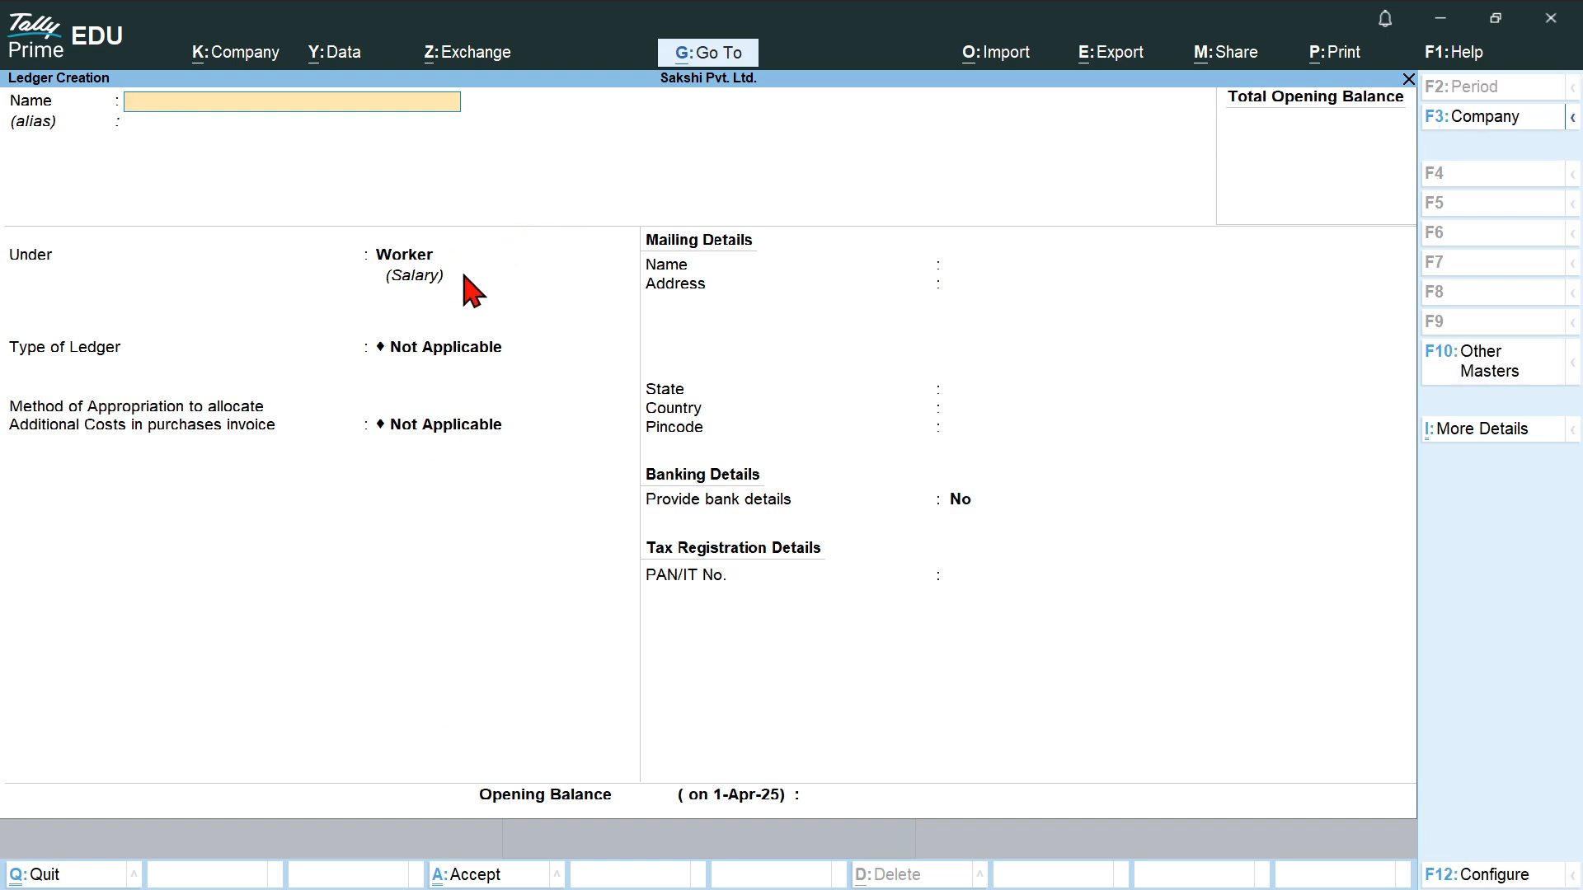
Switch to the PDF notes and read Step 5 on recording the salary payment entry.
key(alt+Tab)
scroll(487, 624, down, 6)
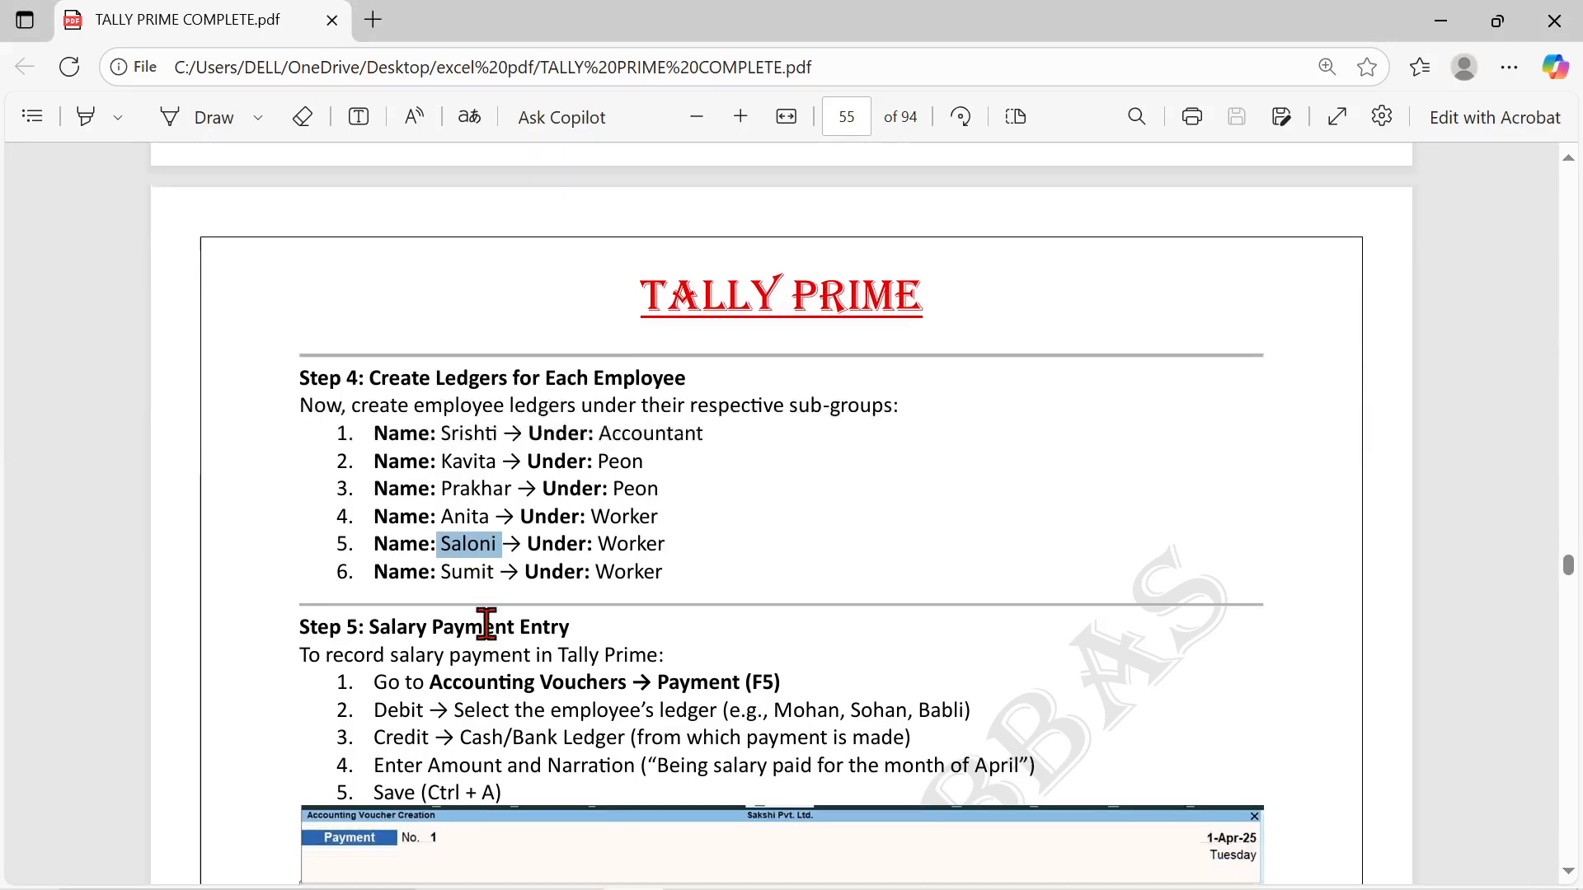
scroll(487, 624, up, 4)
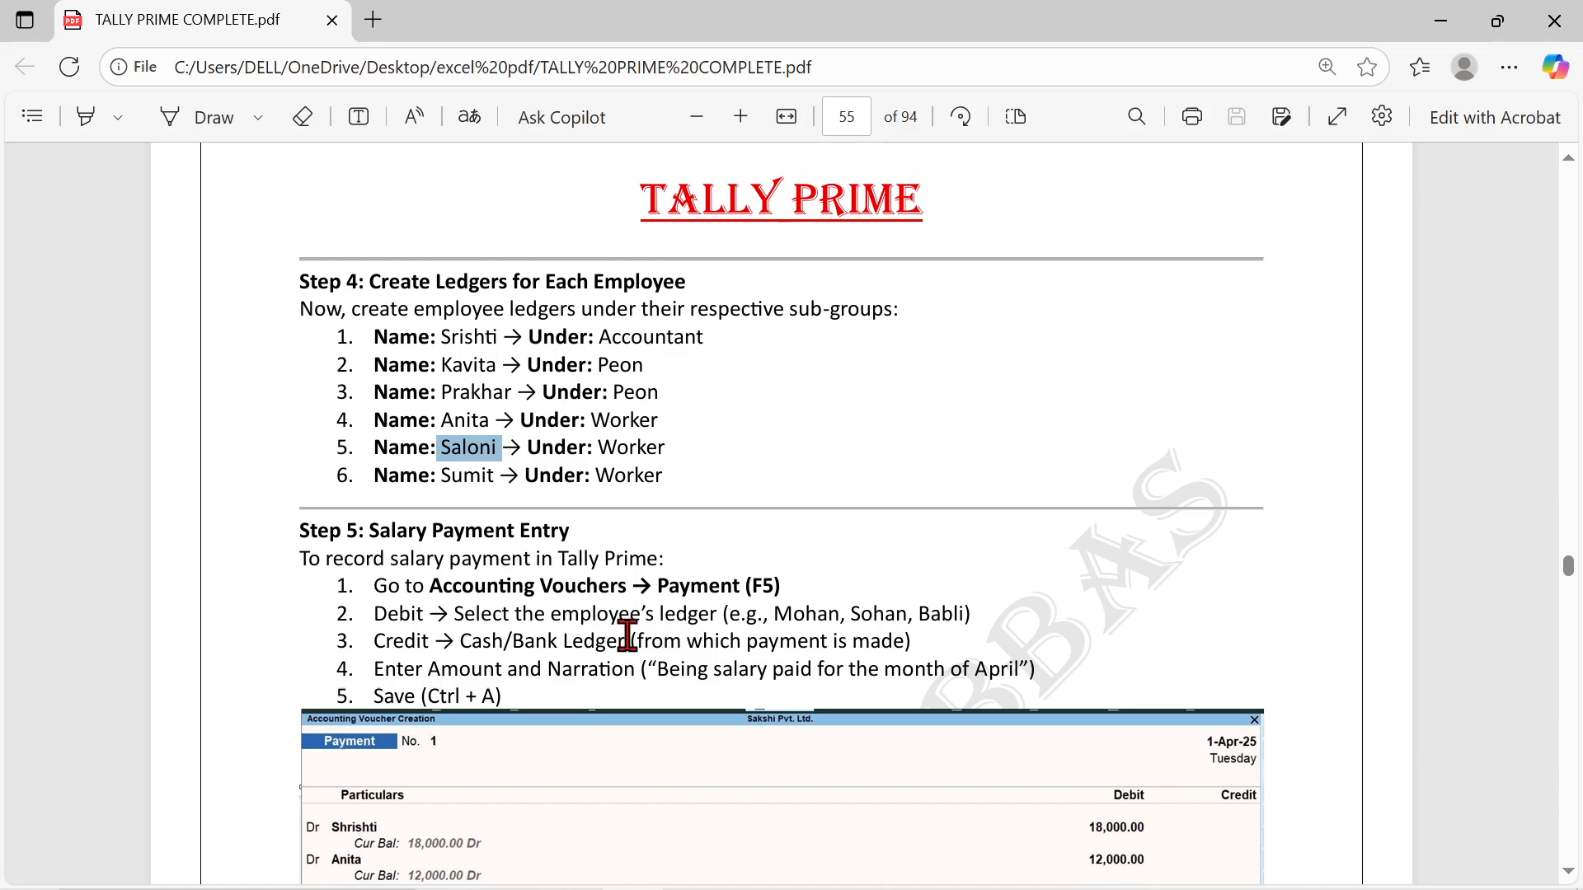
scroll(497, 655, down, 3)
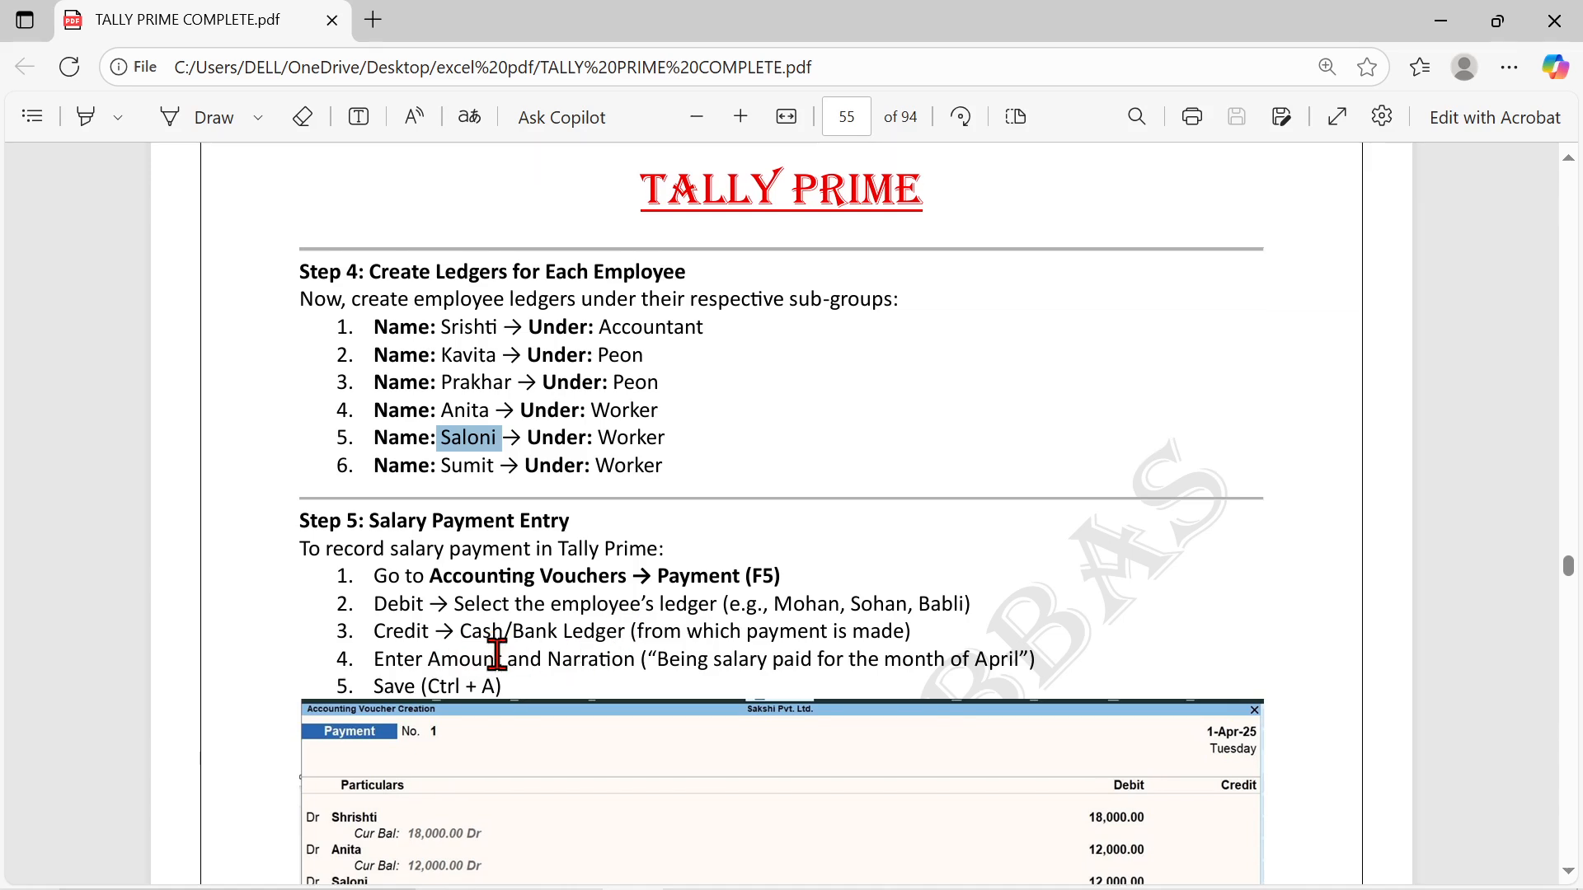
Review the sample payment voucher in the PDF notes, switch to TallyPrime, leave ledger creation and open a new Payment voucher.
scroll(497, 655, down, 3)
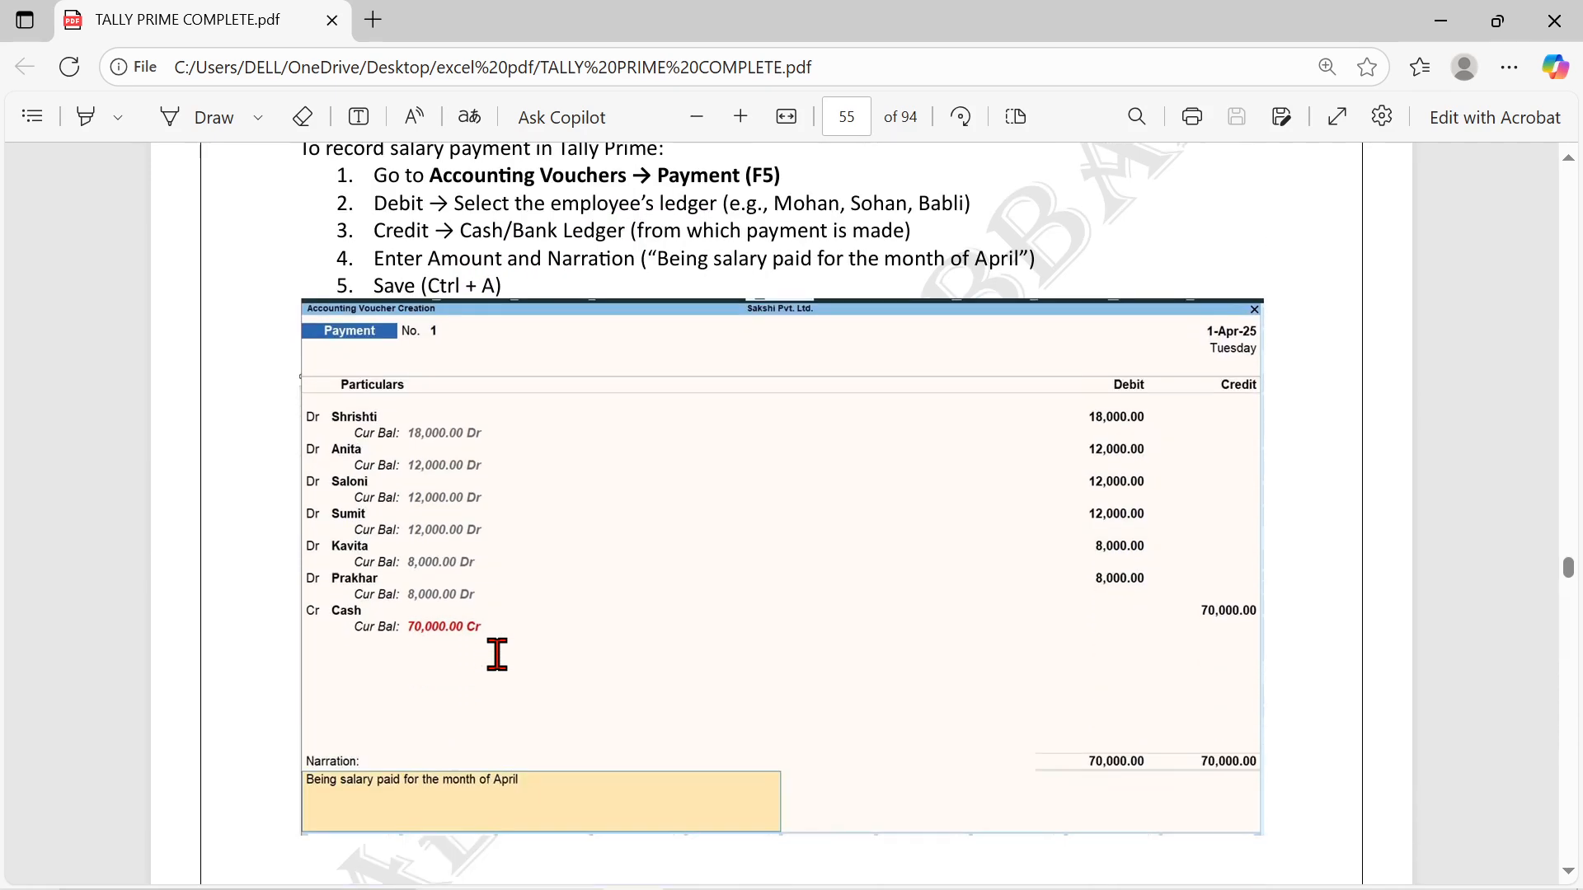
scroll(497, 656, up, 2)
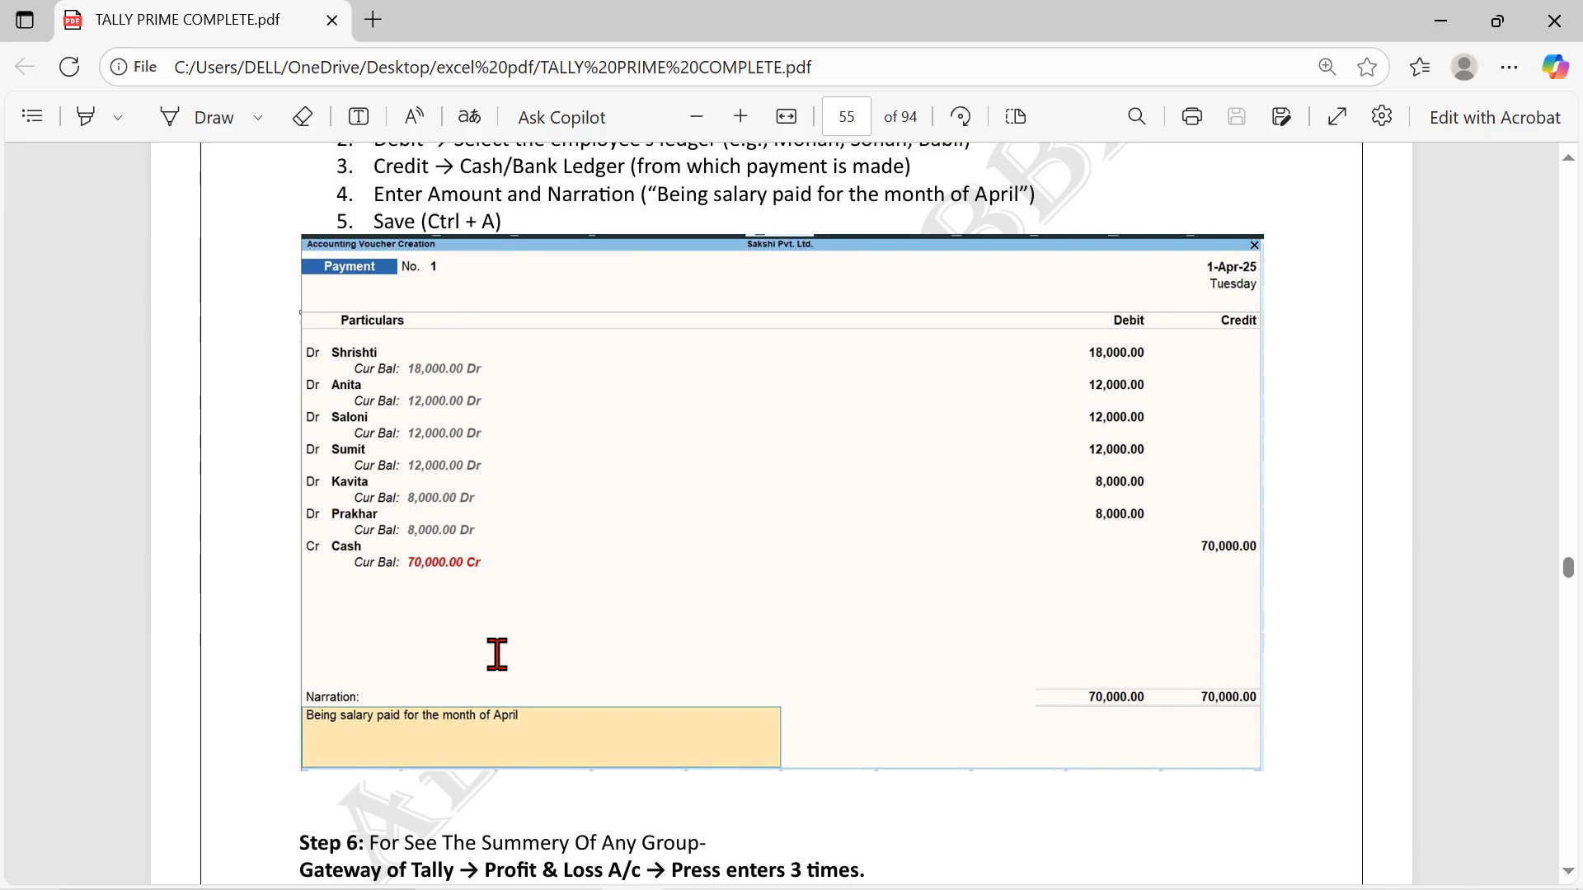
key(alt+Tab)
key(Escape)
key(y)
key(Escape)
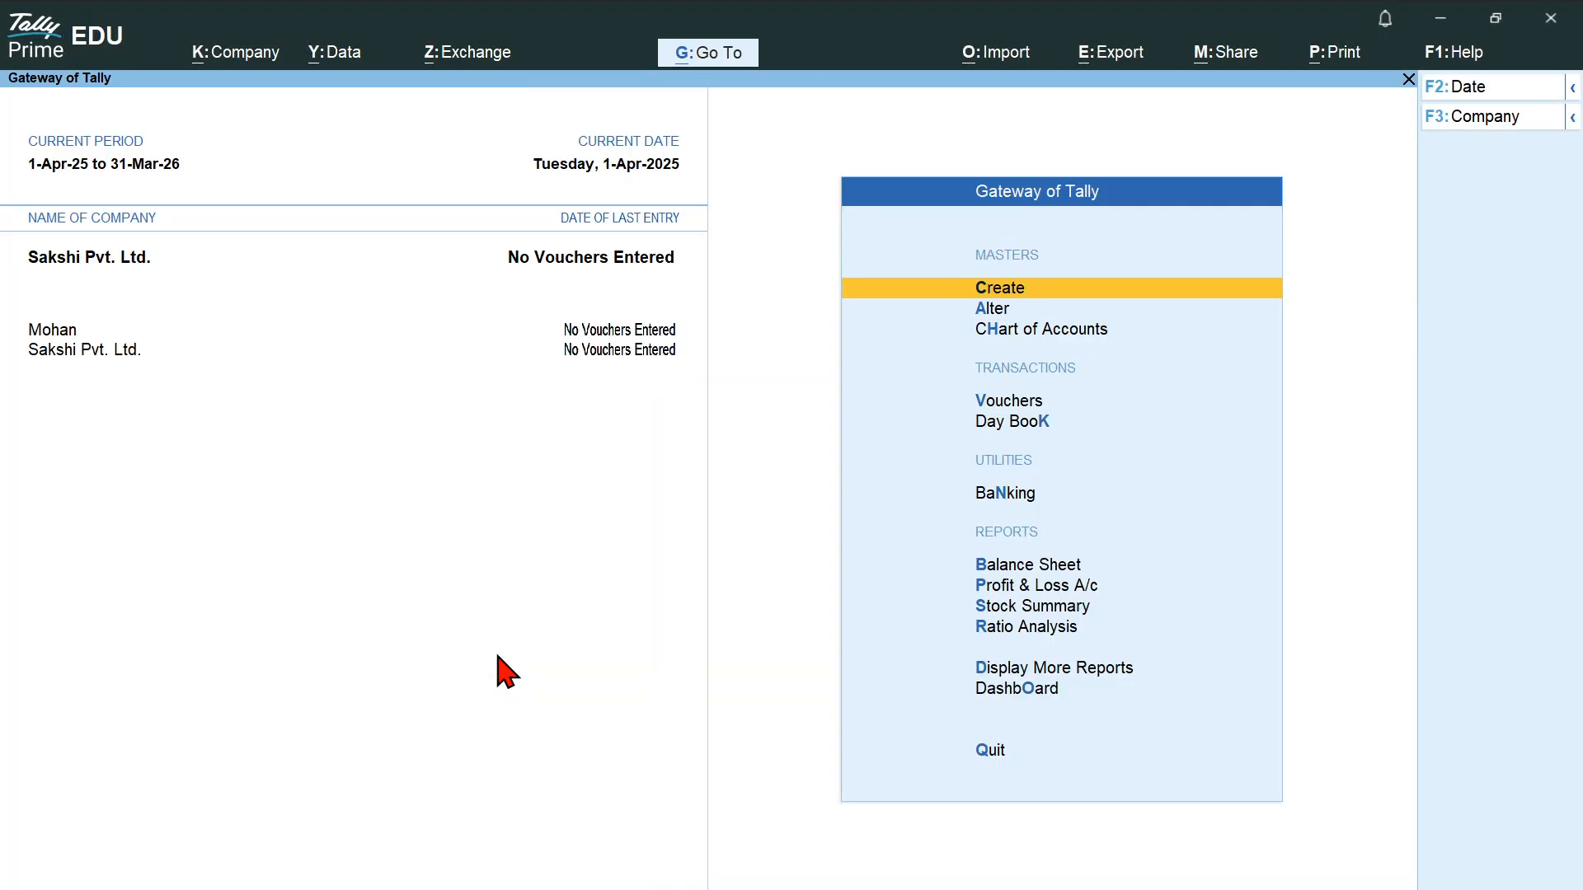
key(Down)
key(Down)
key(Down)
key(Down)
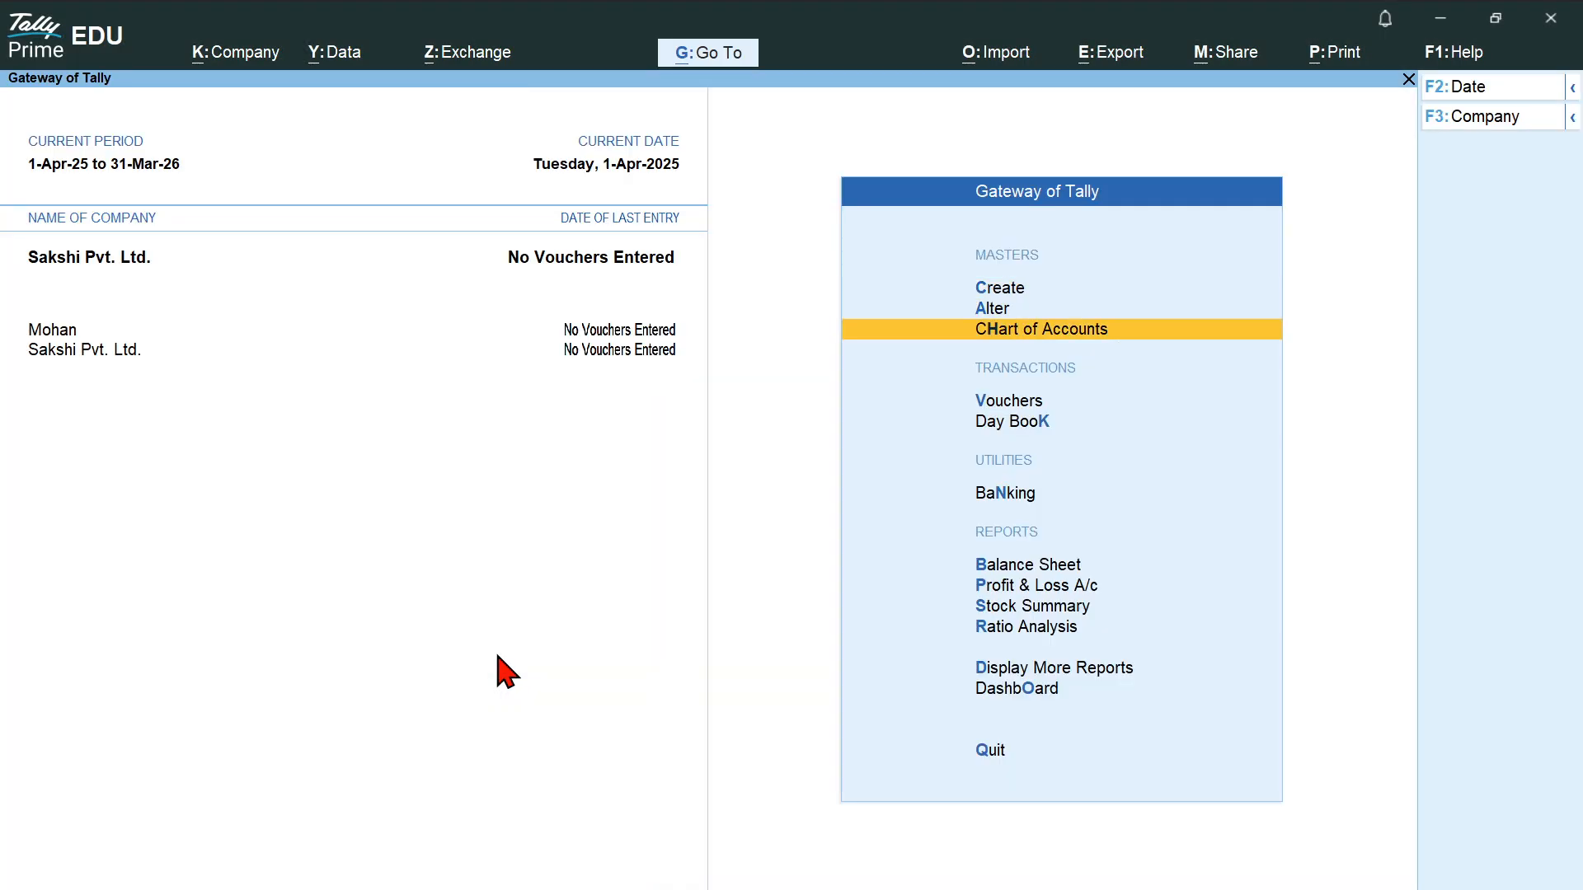
key(Up)
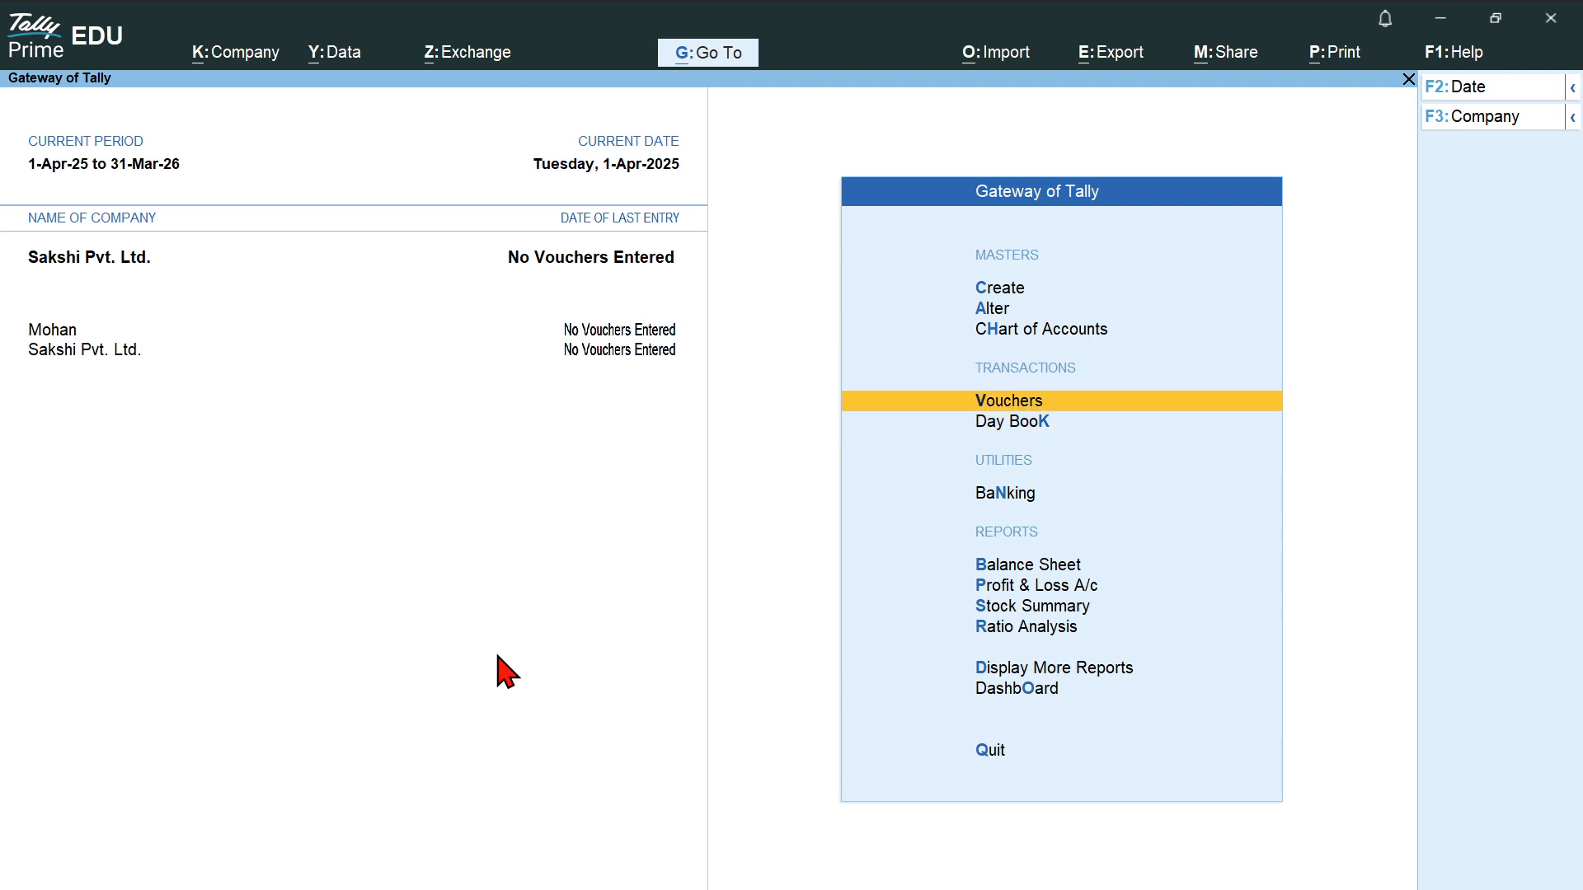
key(Return)
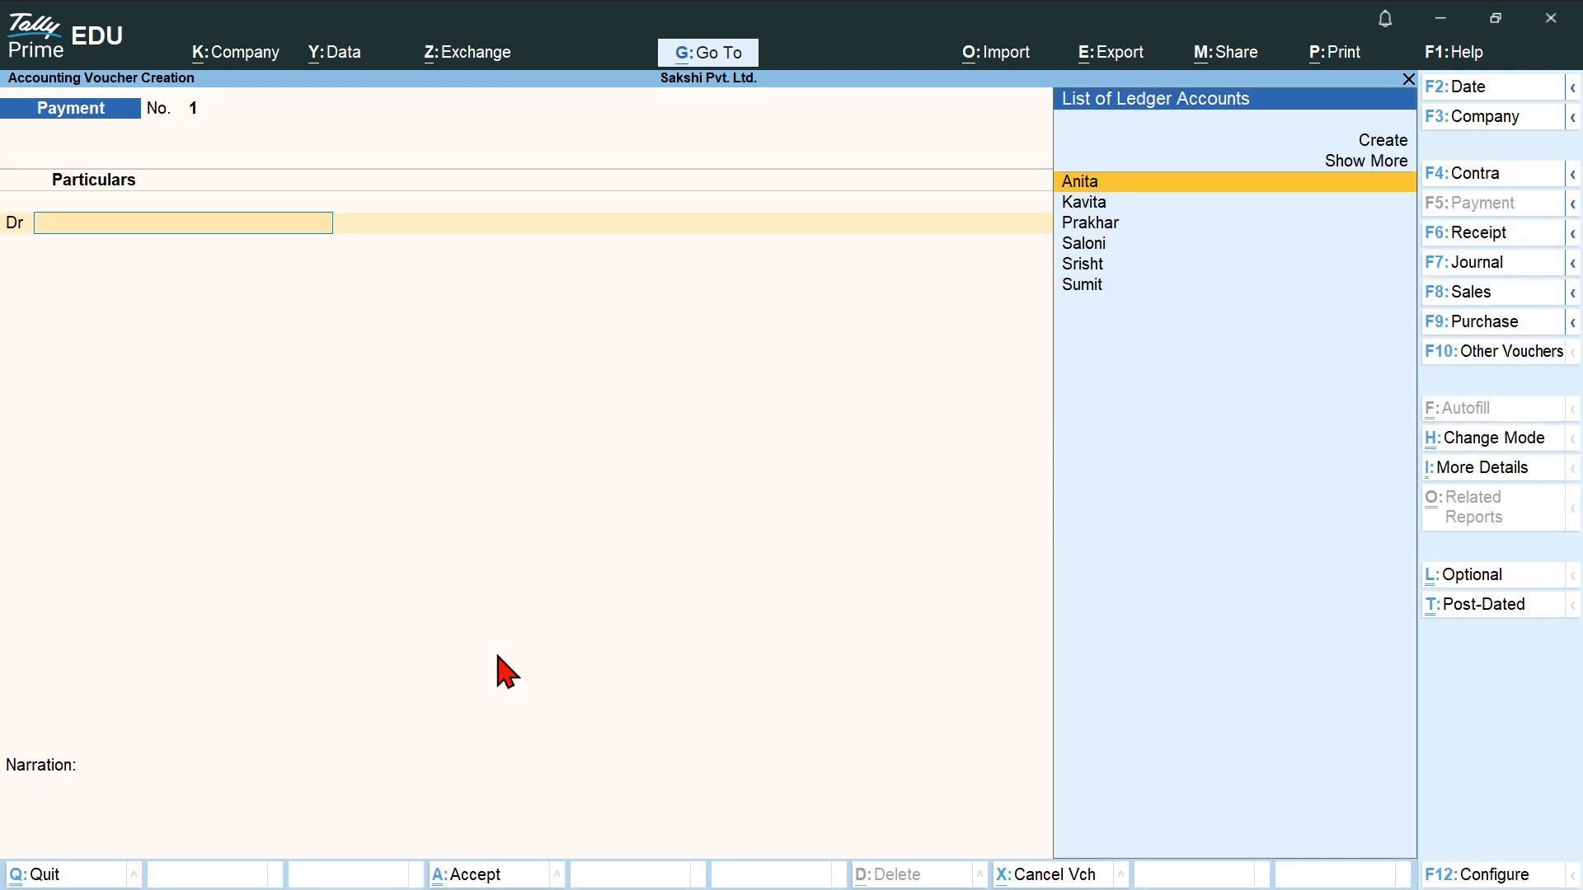
Following the sample voucher in the PDF notes, debit the accountant's ledger with 18,000 in the payment voucher.
key(alt+Tab)
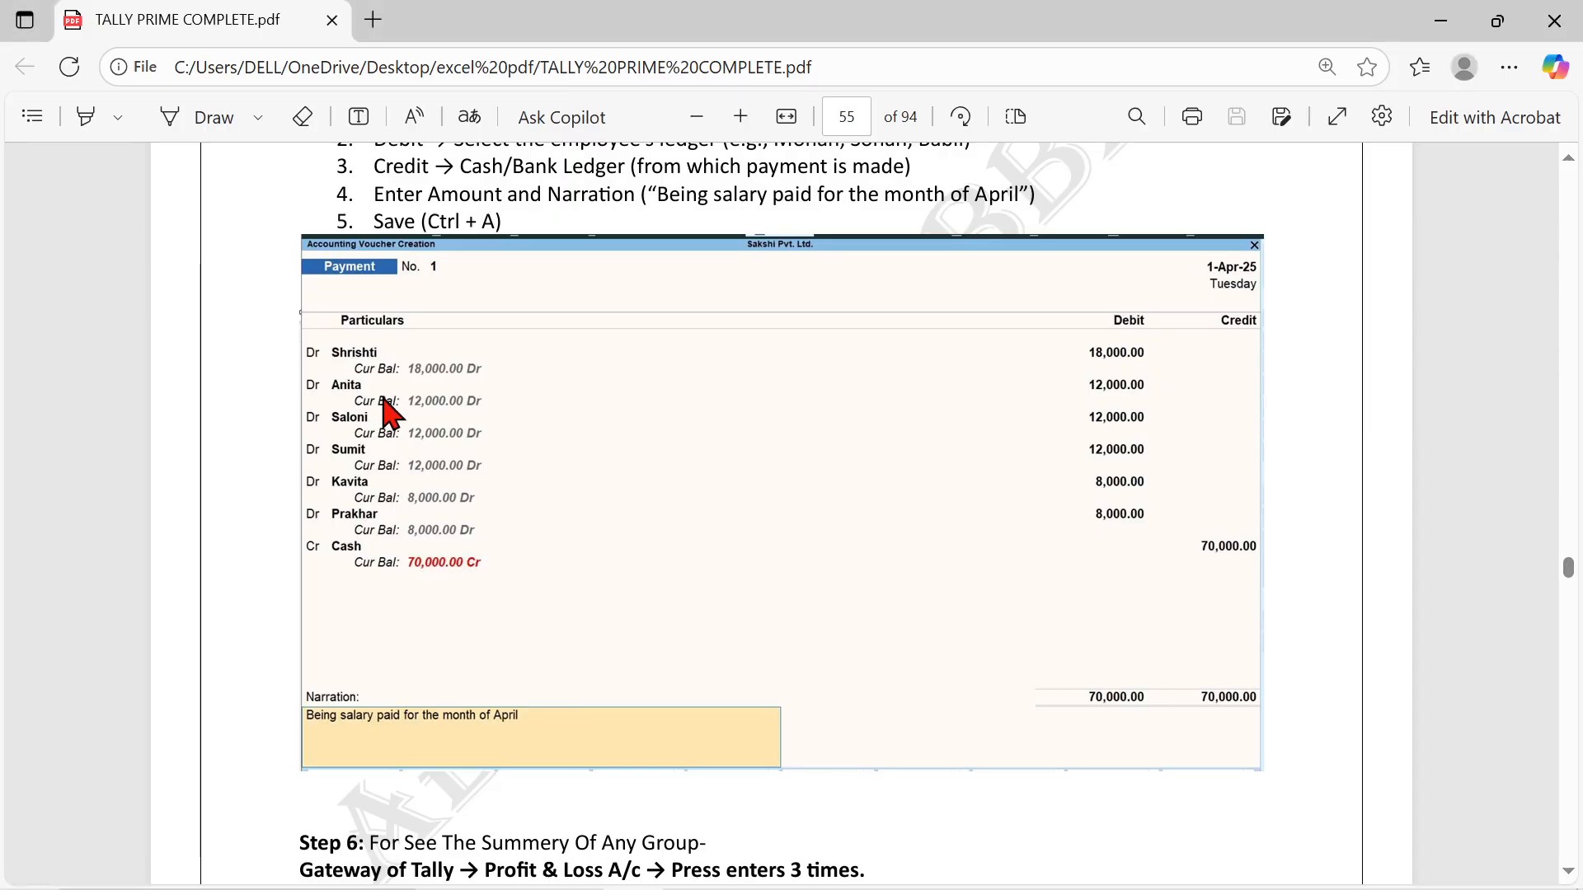
key(alt+Tab)
key(Down)
key(Down)
key(Down)
key(Down)
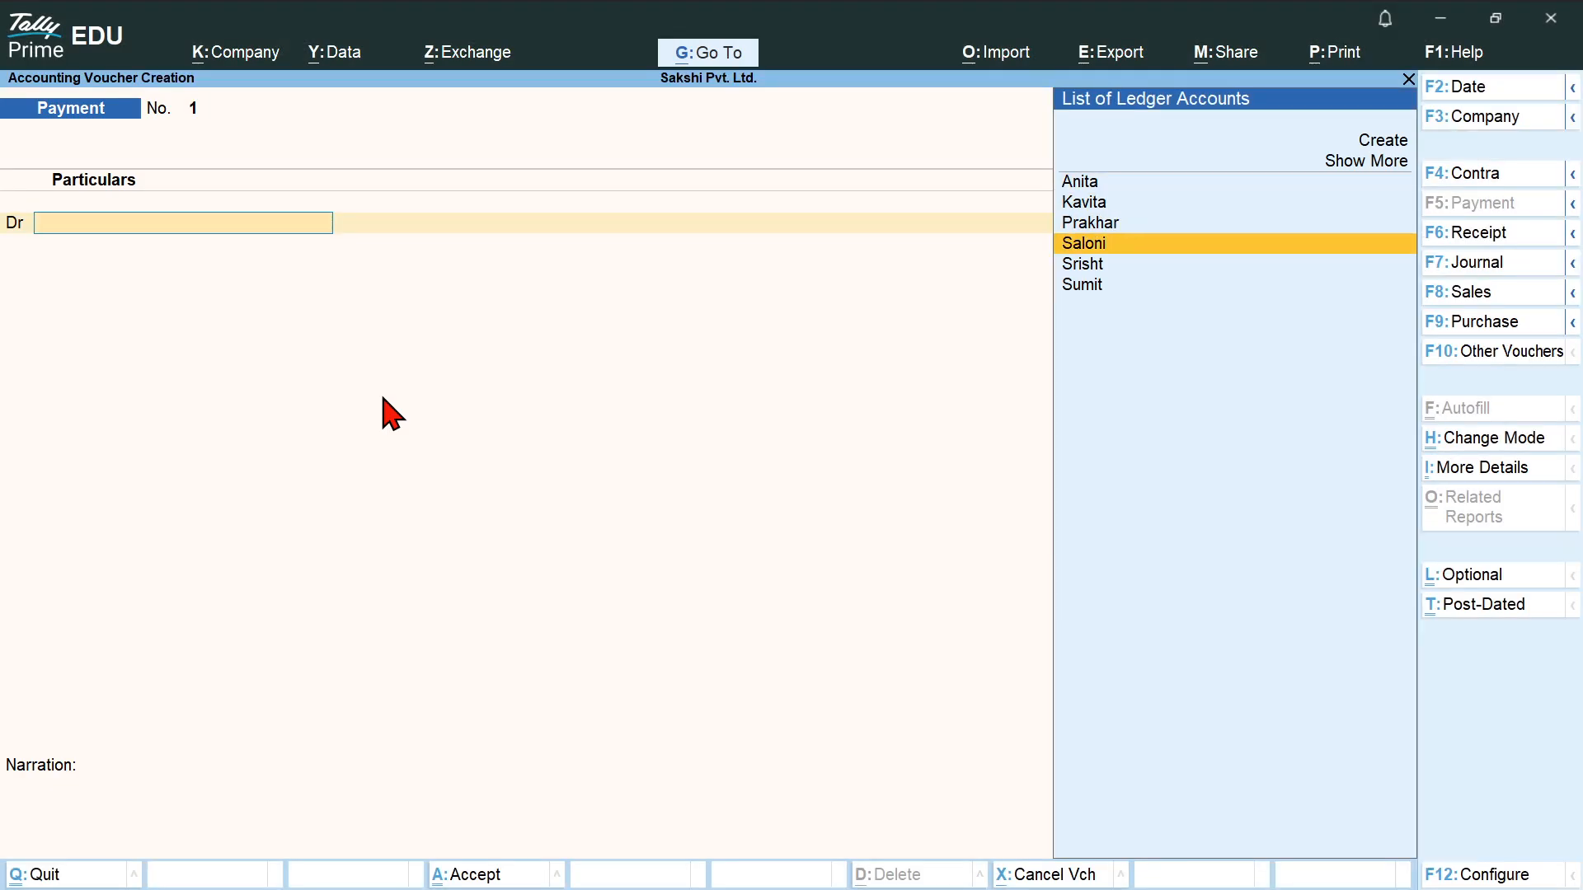
key(Return)
text(18000)
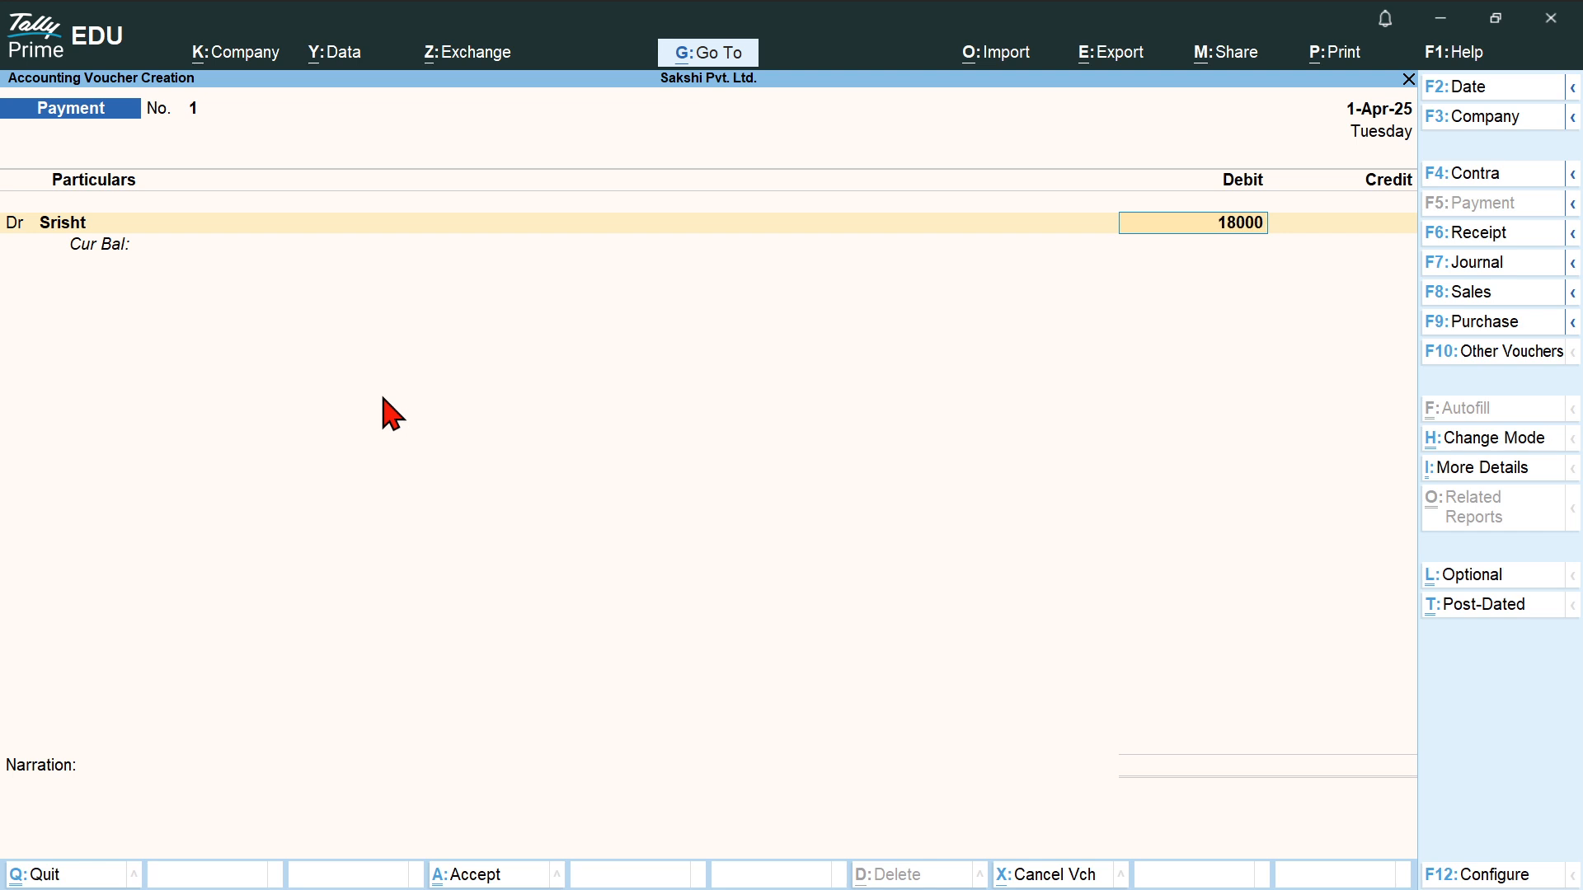
key(Return)
Add a second debit line for the first worker in the sample voucher with 12,000.
text(d)
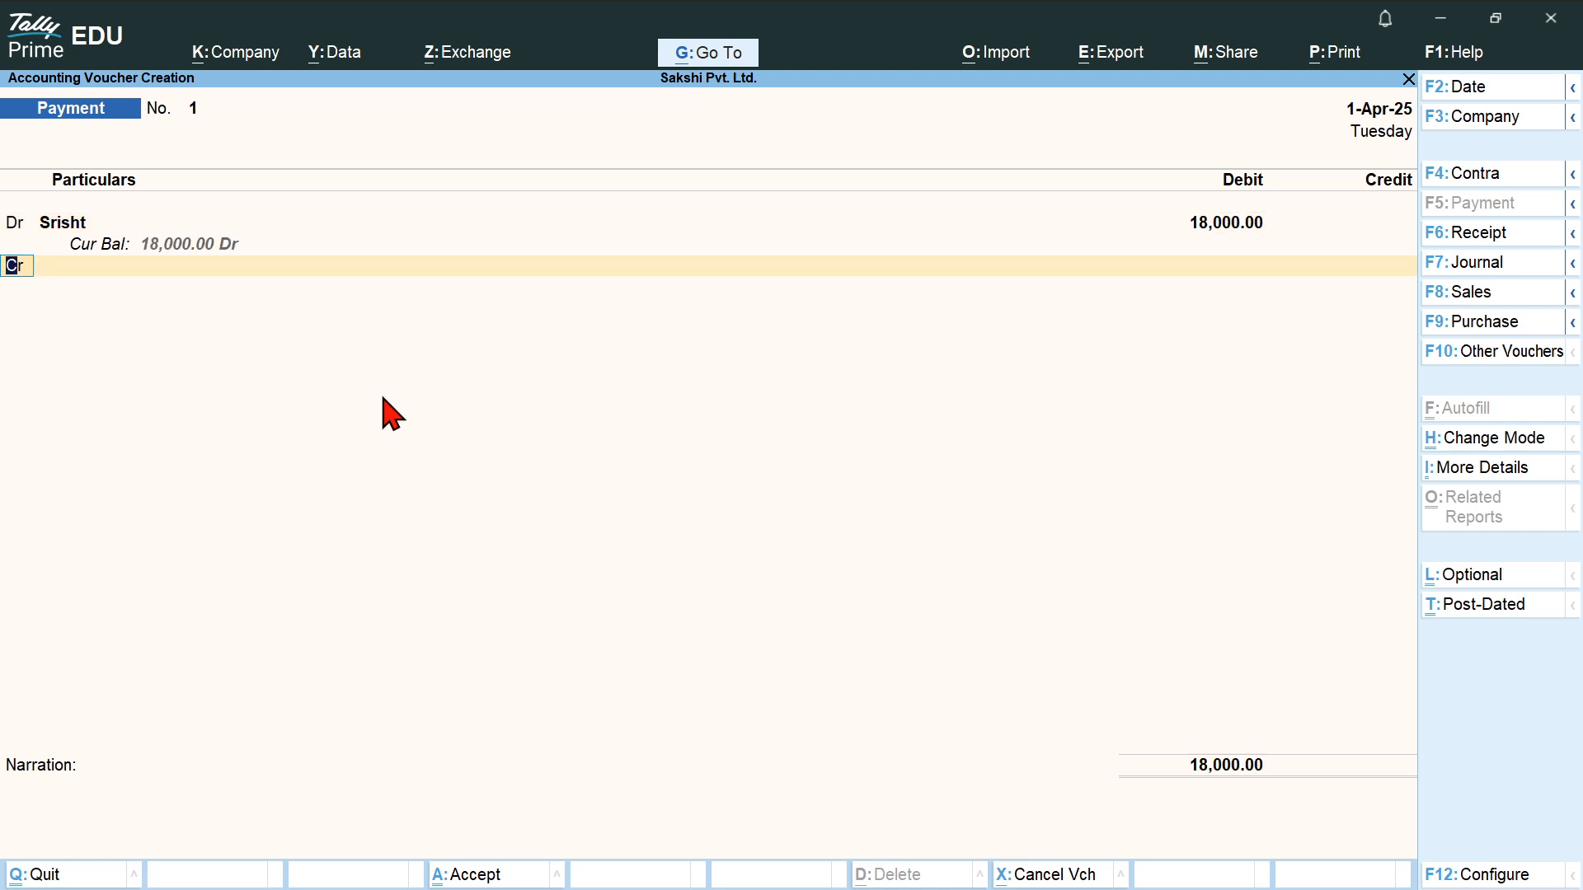
key(Return)
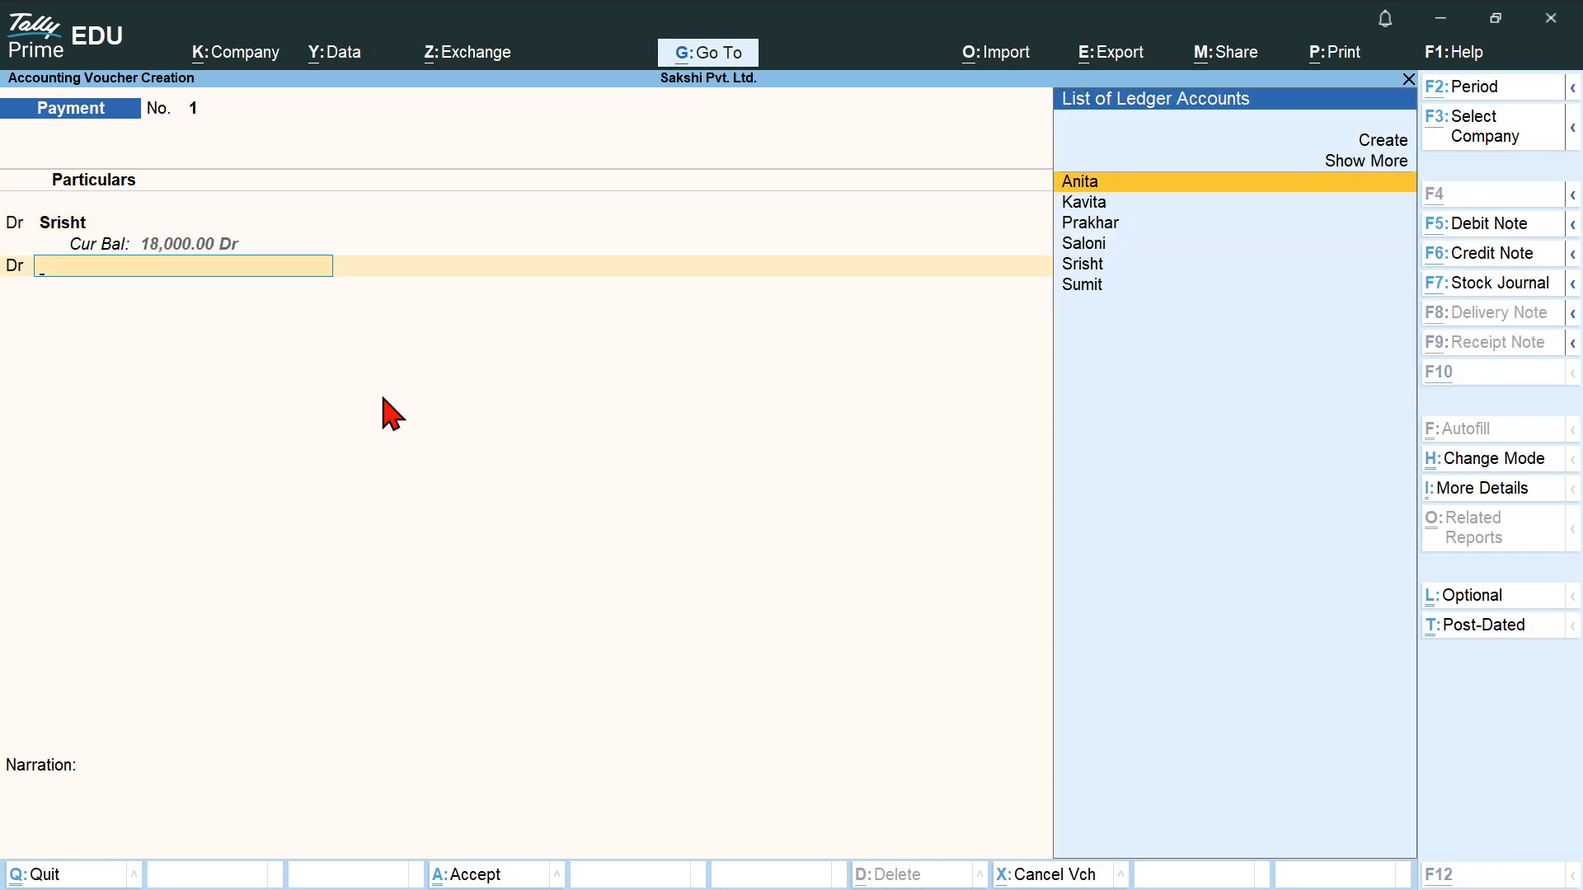
key(alt+Tab)
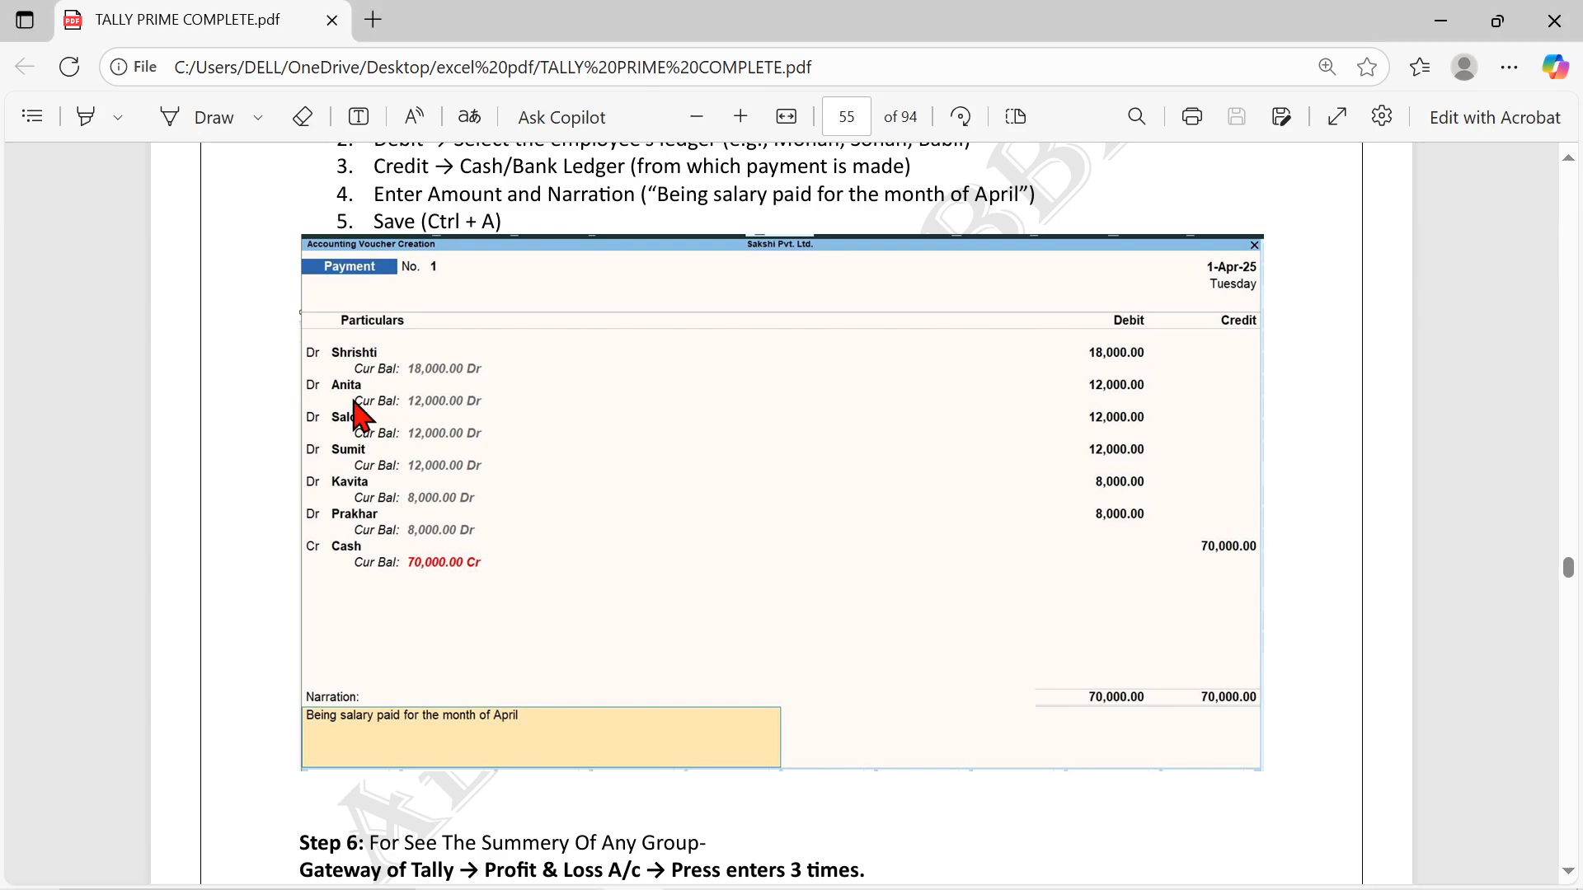
key(alt+Tab)
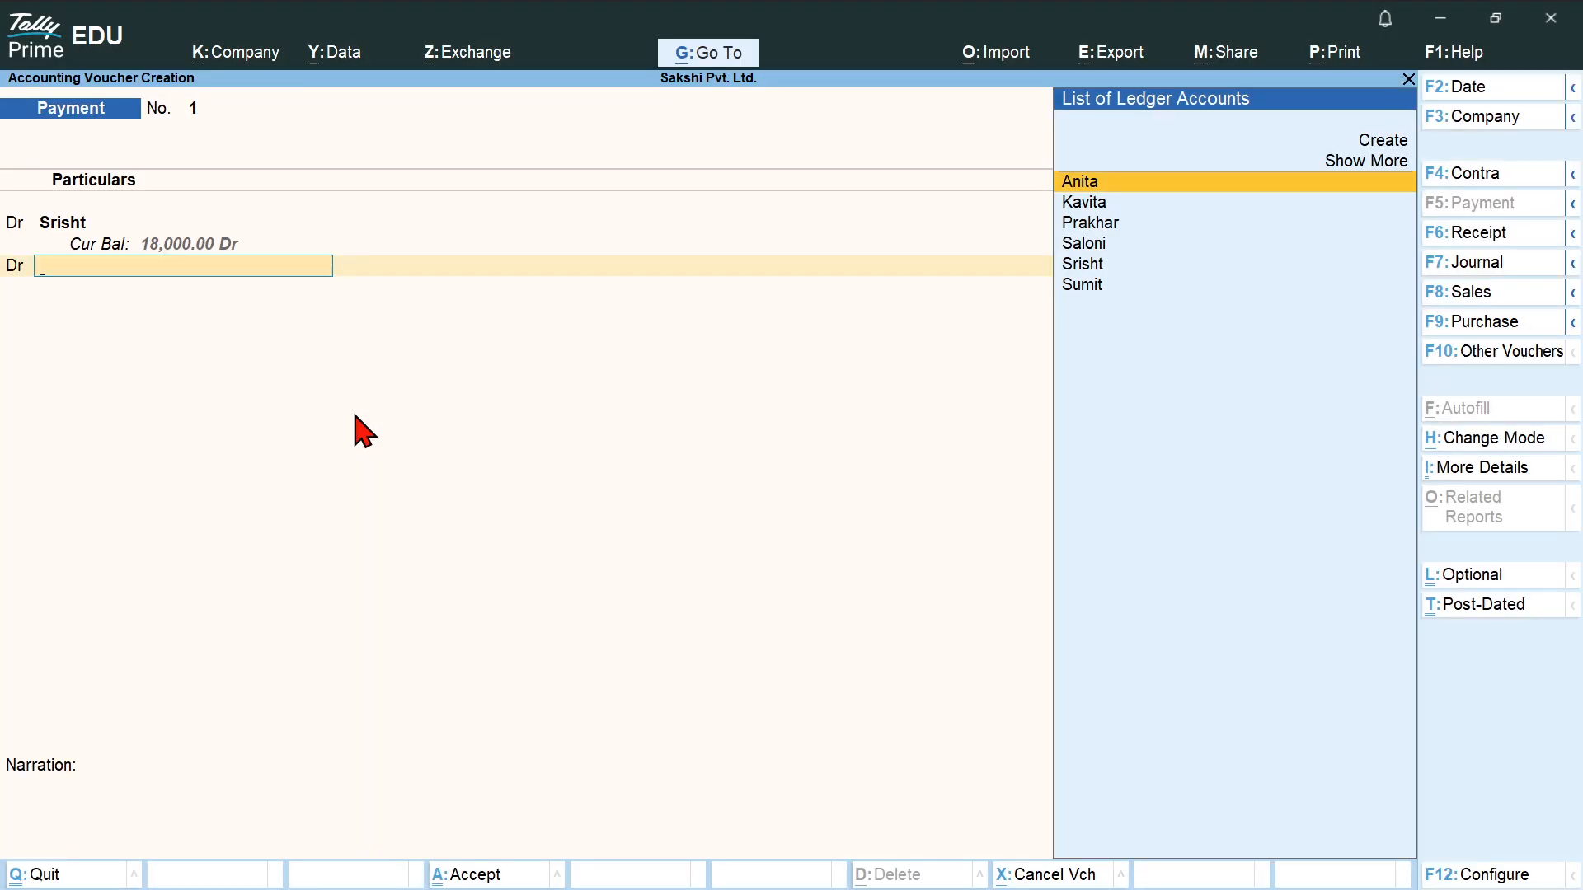
key(Return)
text(12000)
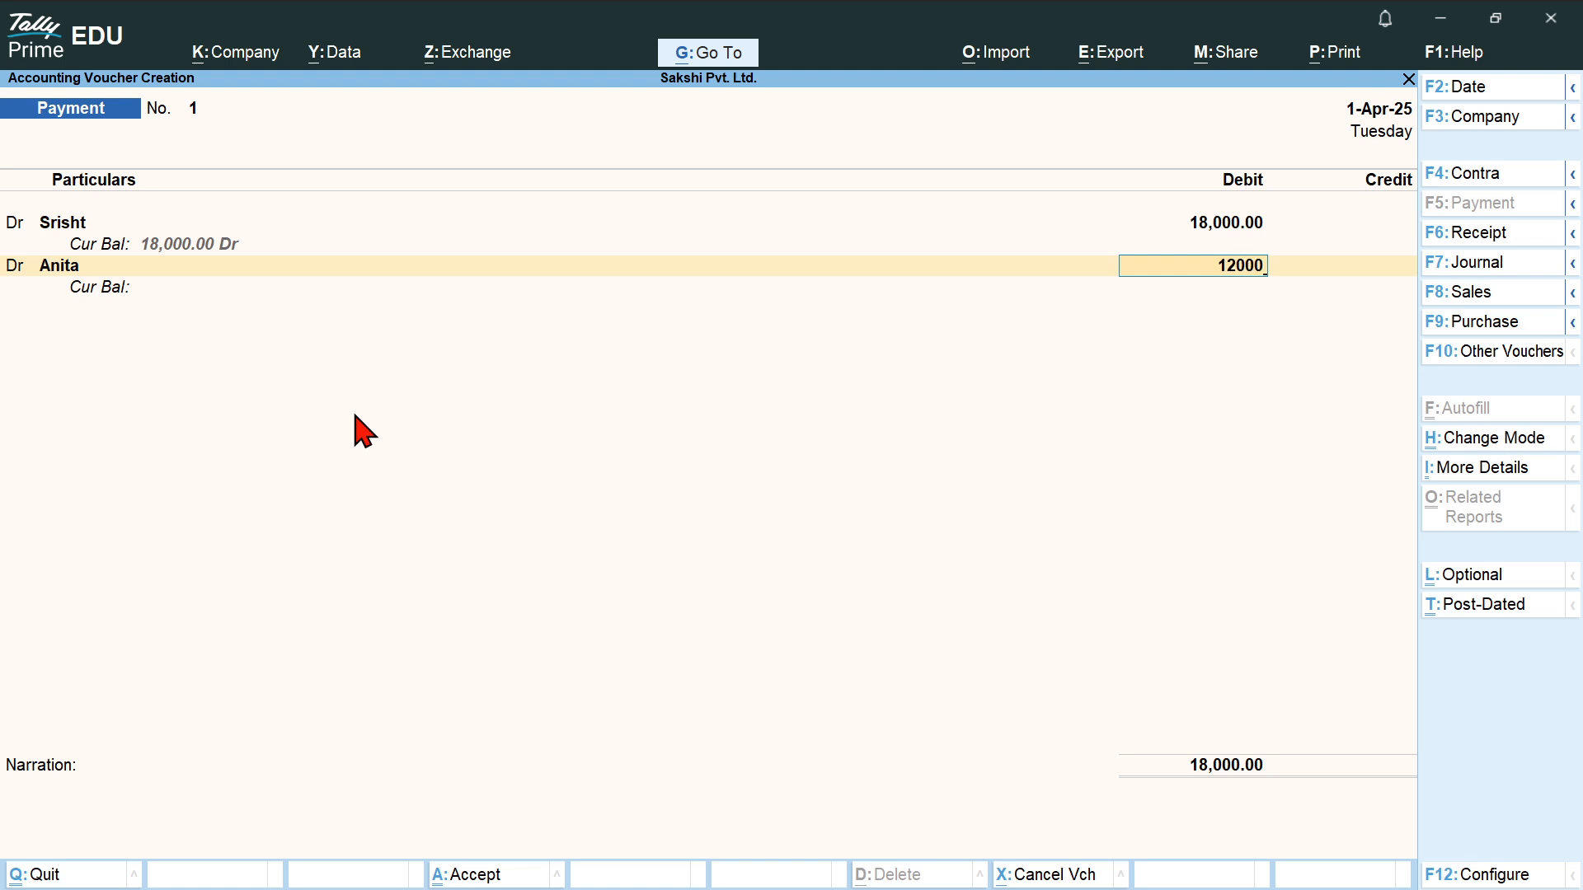
key(Return)
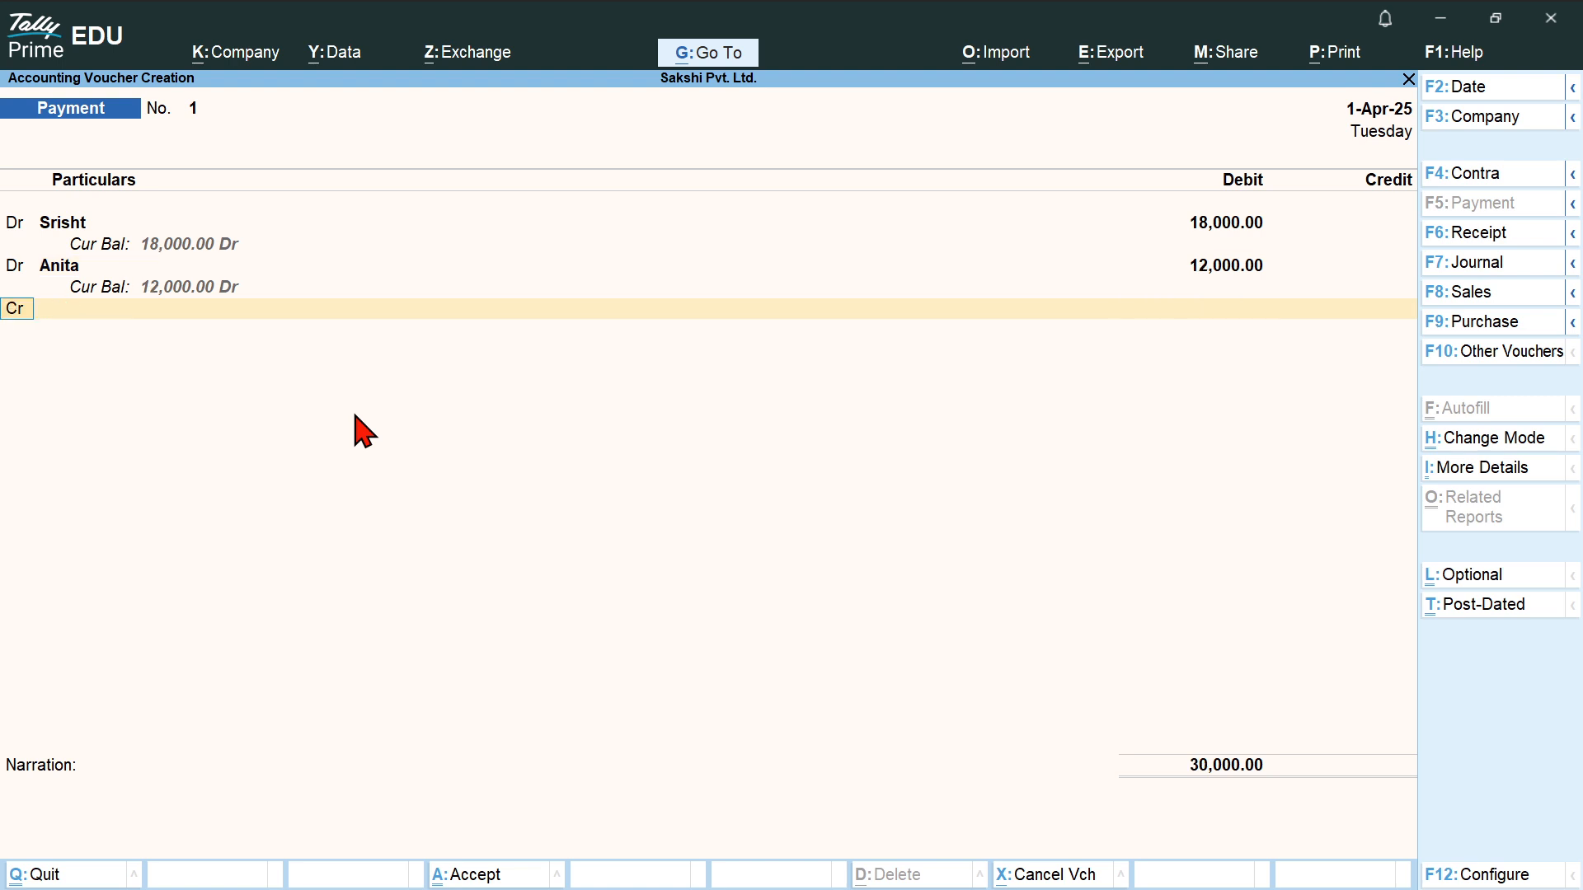
Check the PDF notes and add a third debit line for the second worker with 12,000.
key(Return)
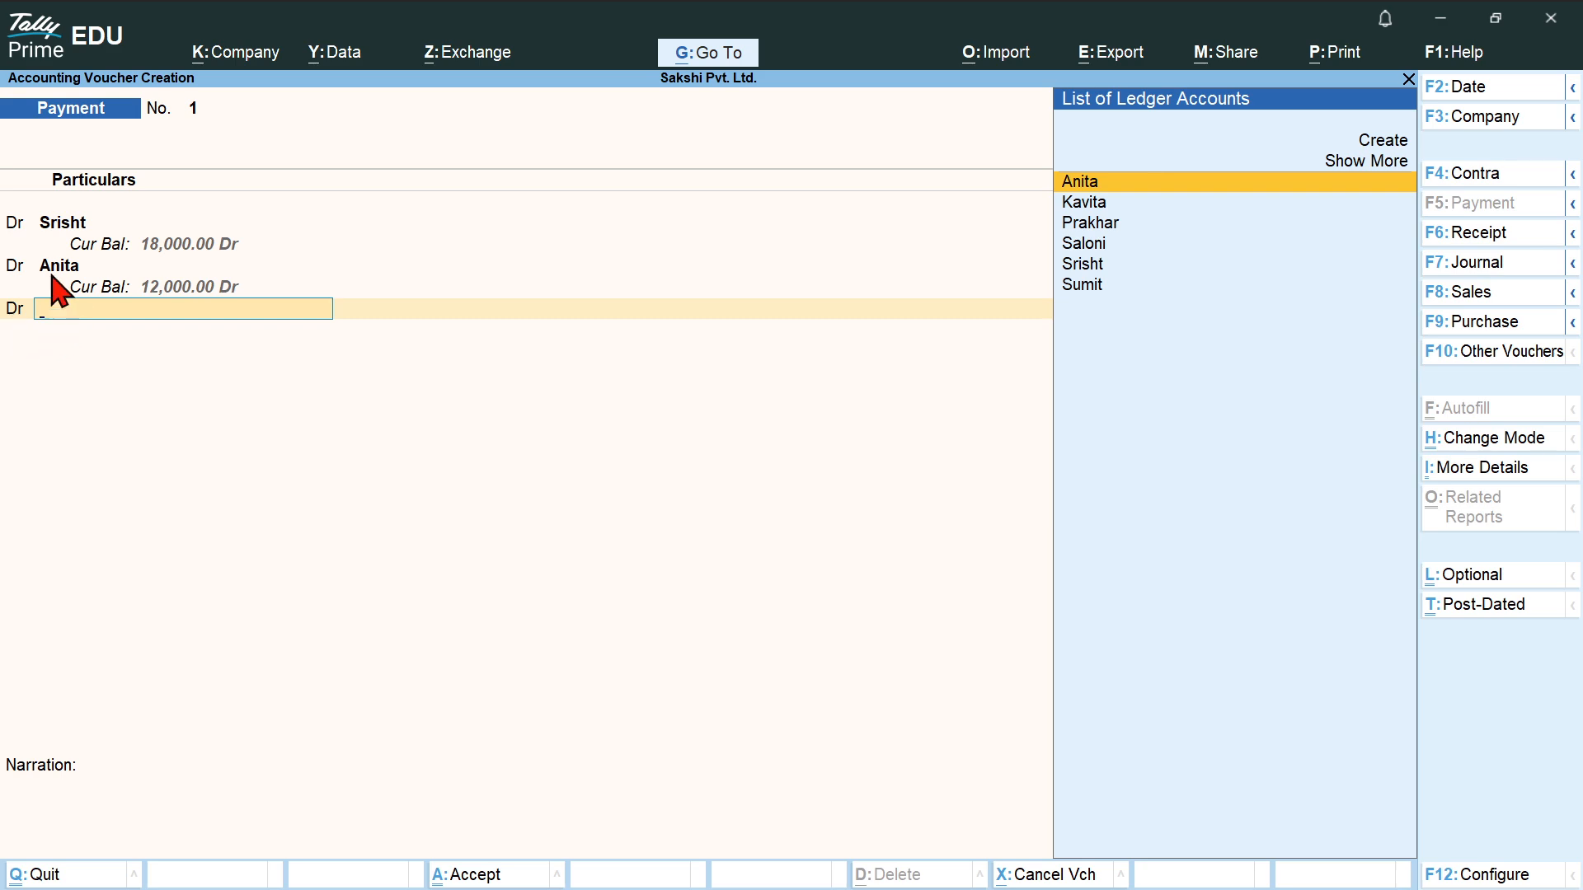
key(alt+Tab)
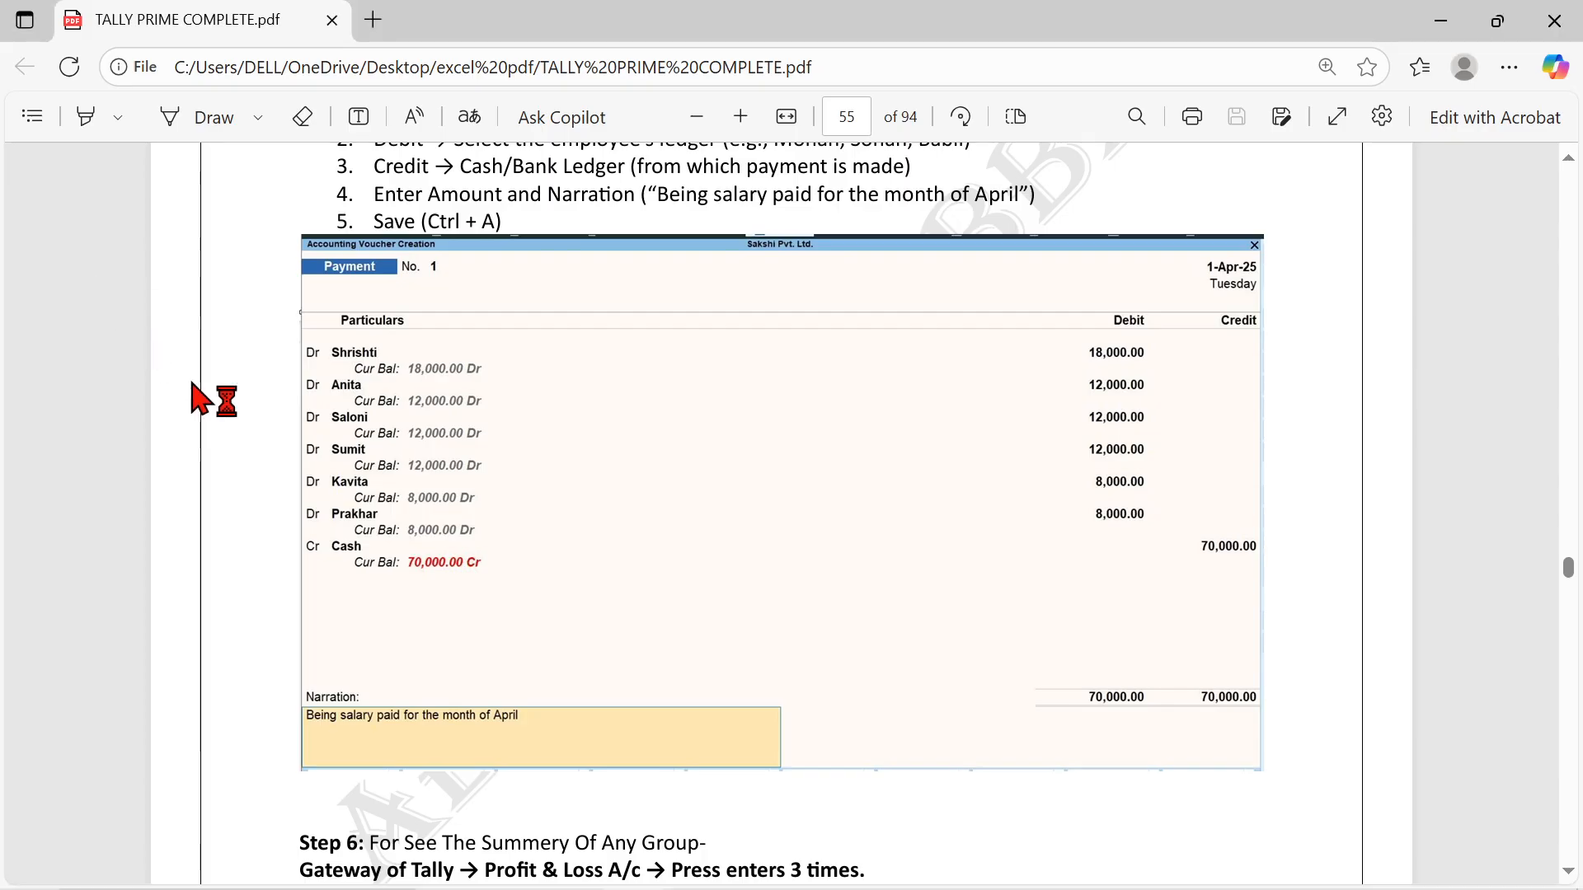
key(alt+Tab)
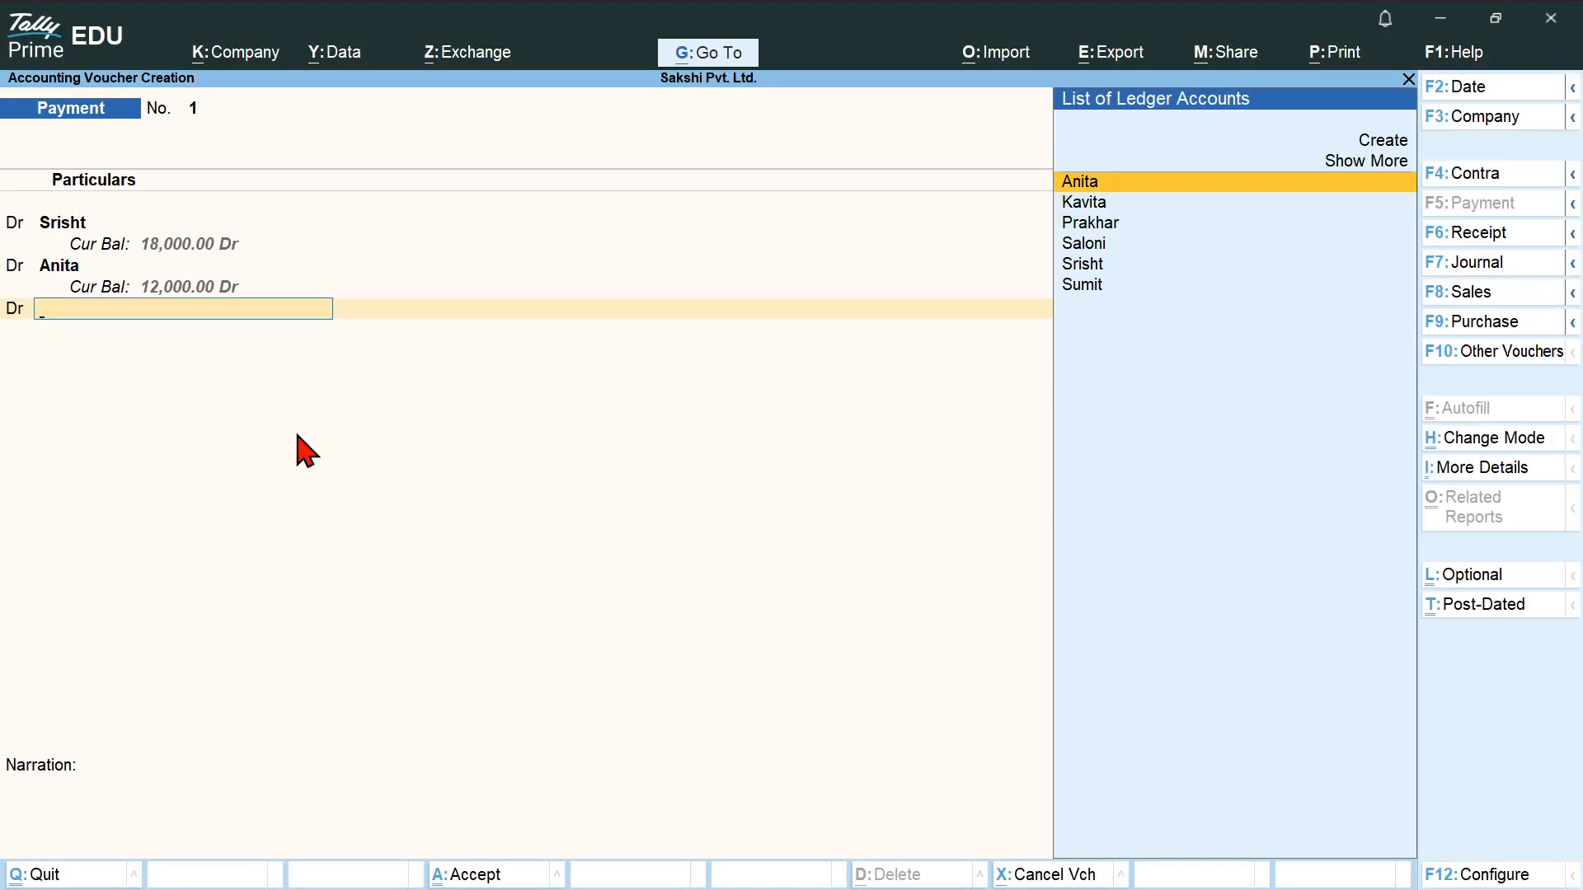
key(Down)
key(Down)
key(Down)
key(Return)
text(12000)
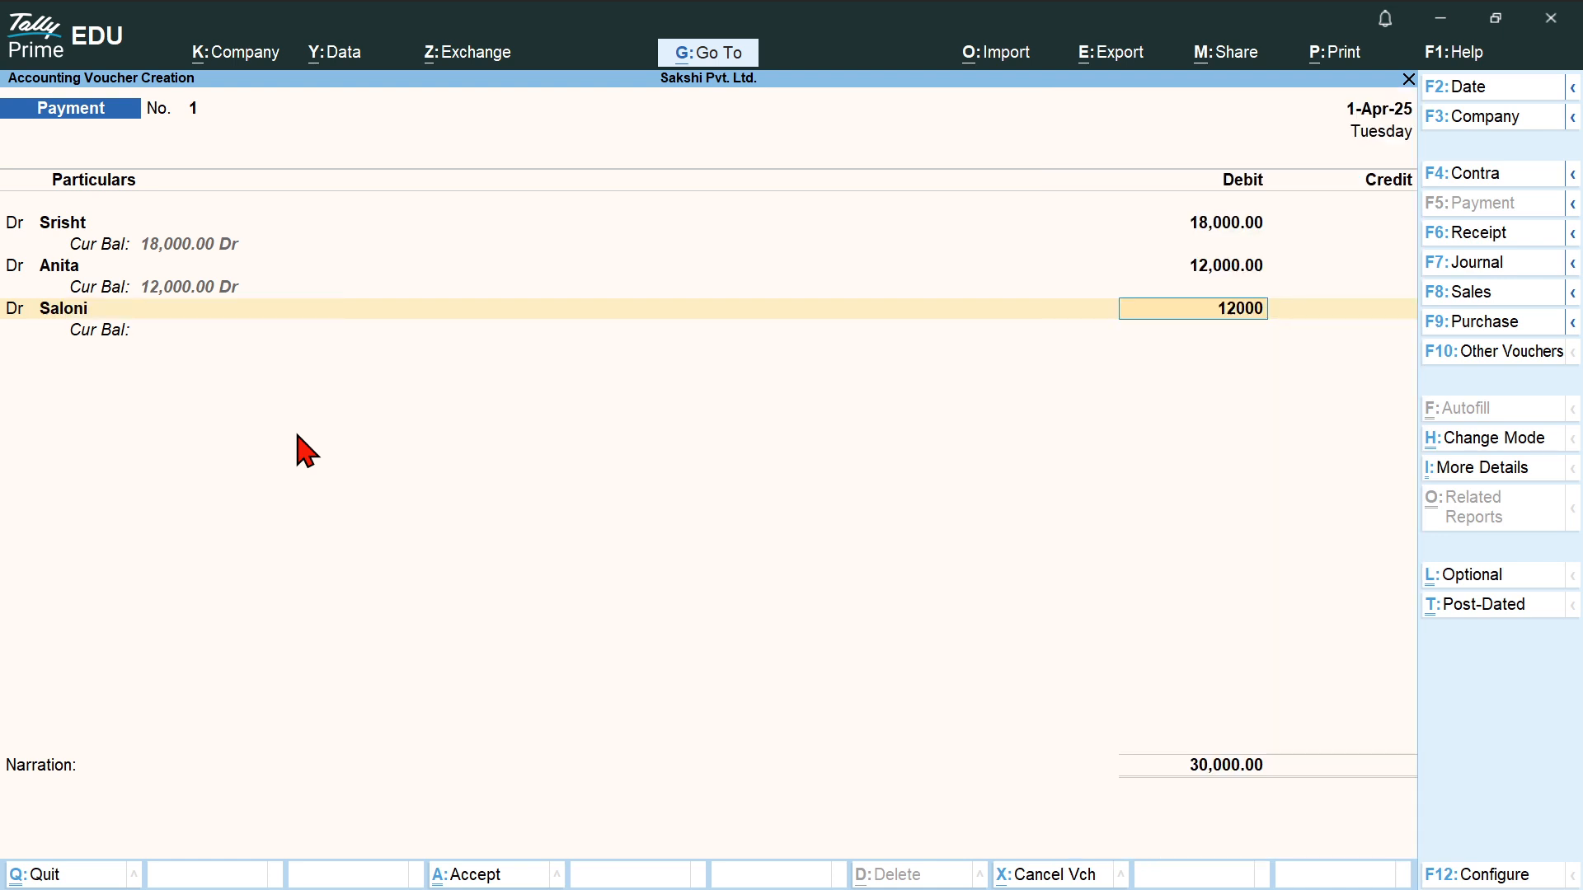
key(Return)
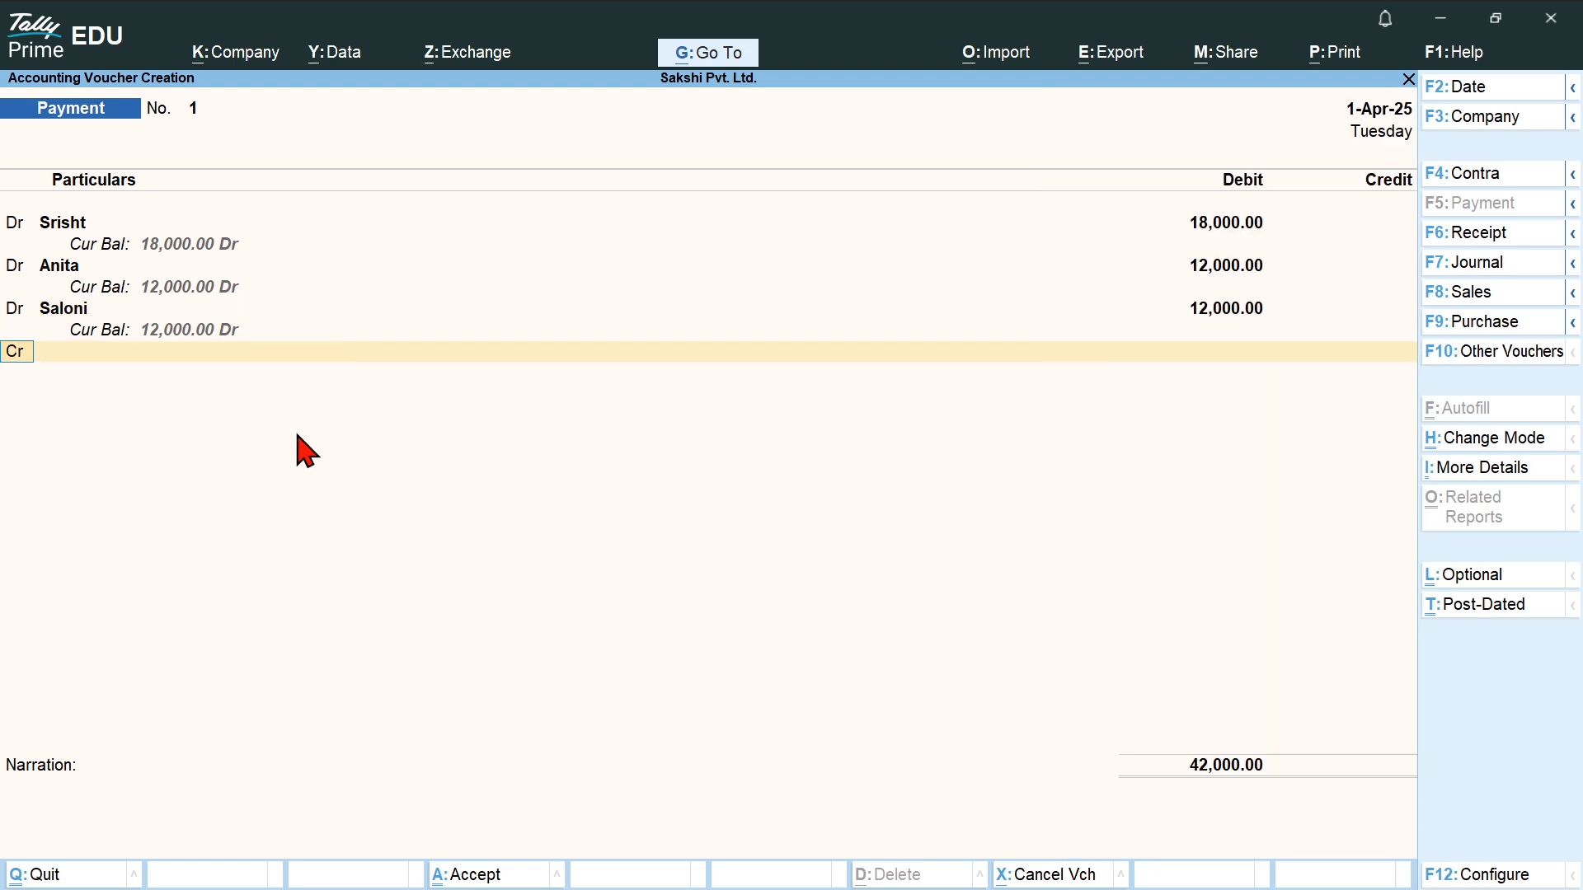
Check the PDF notes and add a fourth debit line for the third worker with 12,000.
text(d)
key(Return)
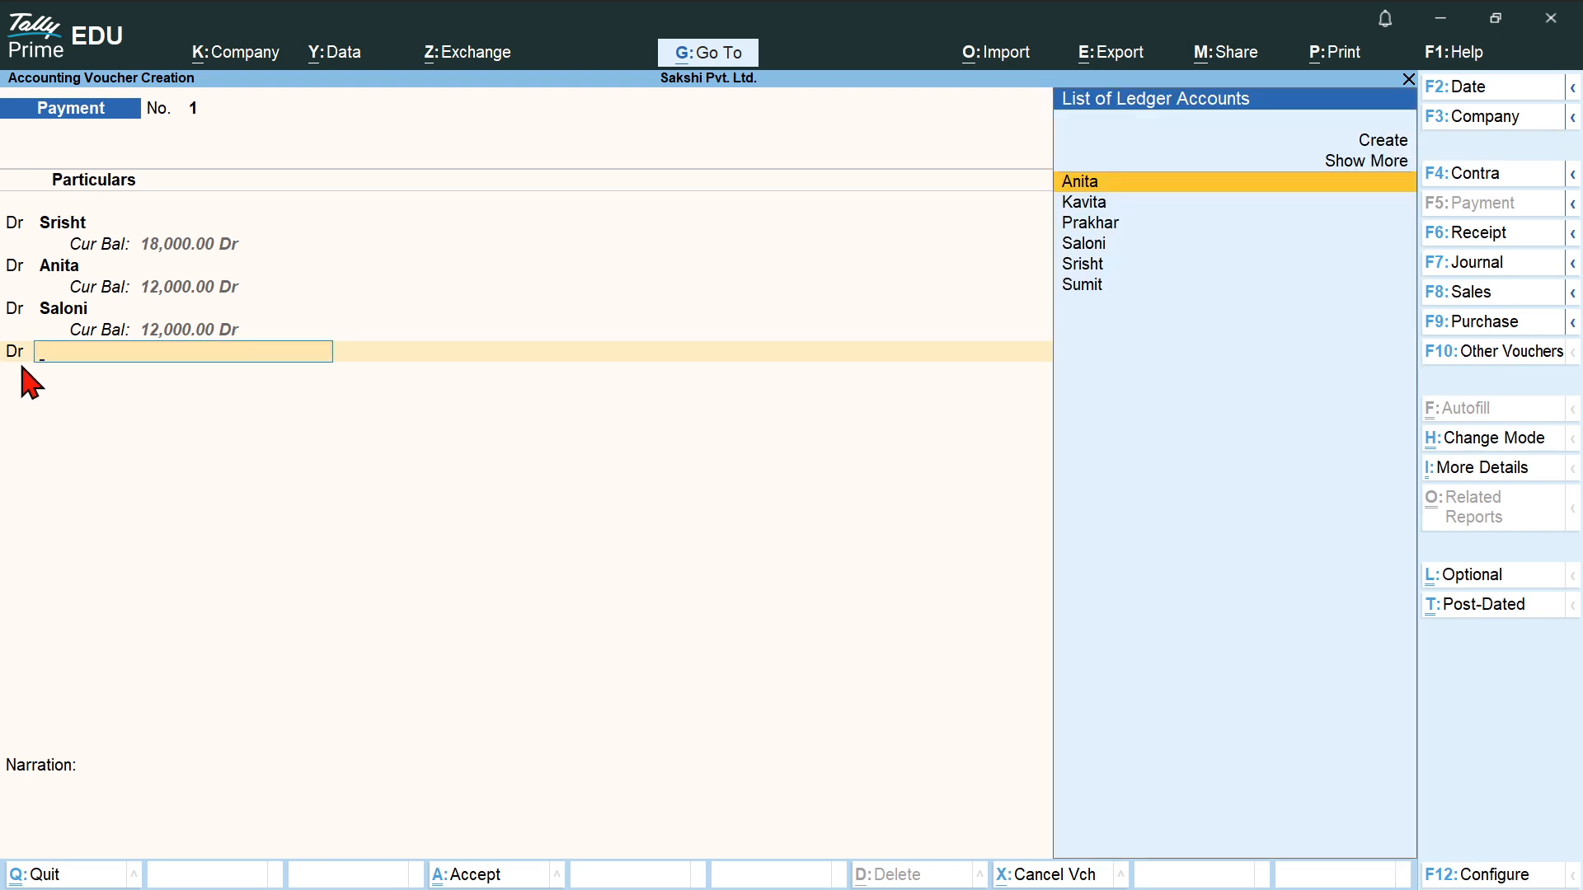
key(alt+Tab)
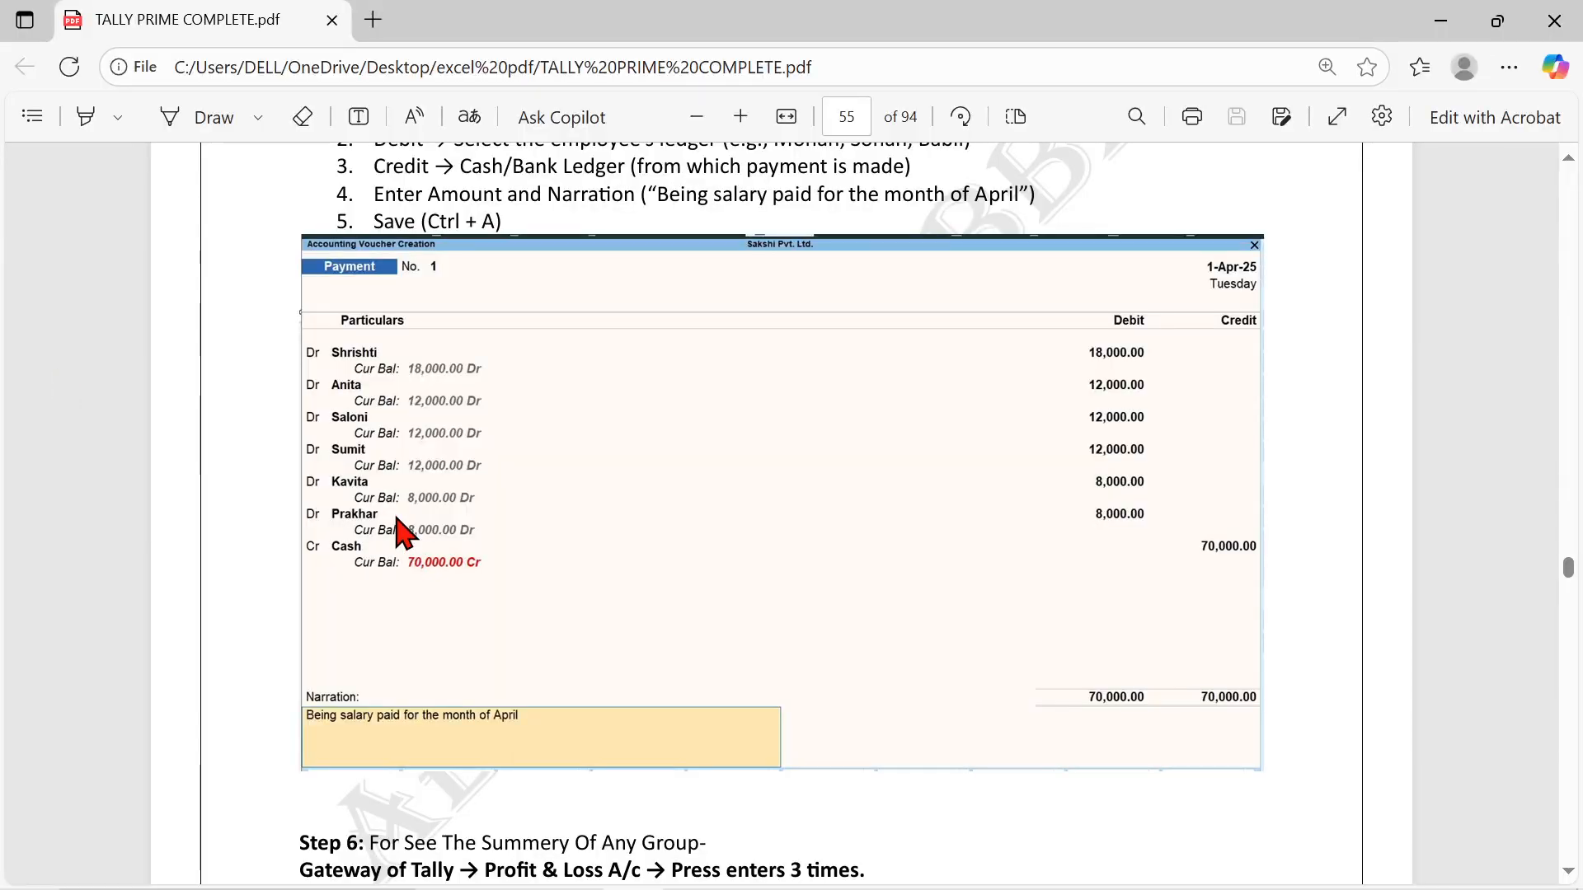
key(alt+Tab)
key(Down)
key(Down)
key(Down)
key(Down)
key(Down)
key(Return)
text(12,0)
text(00)
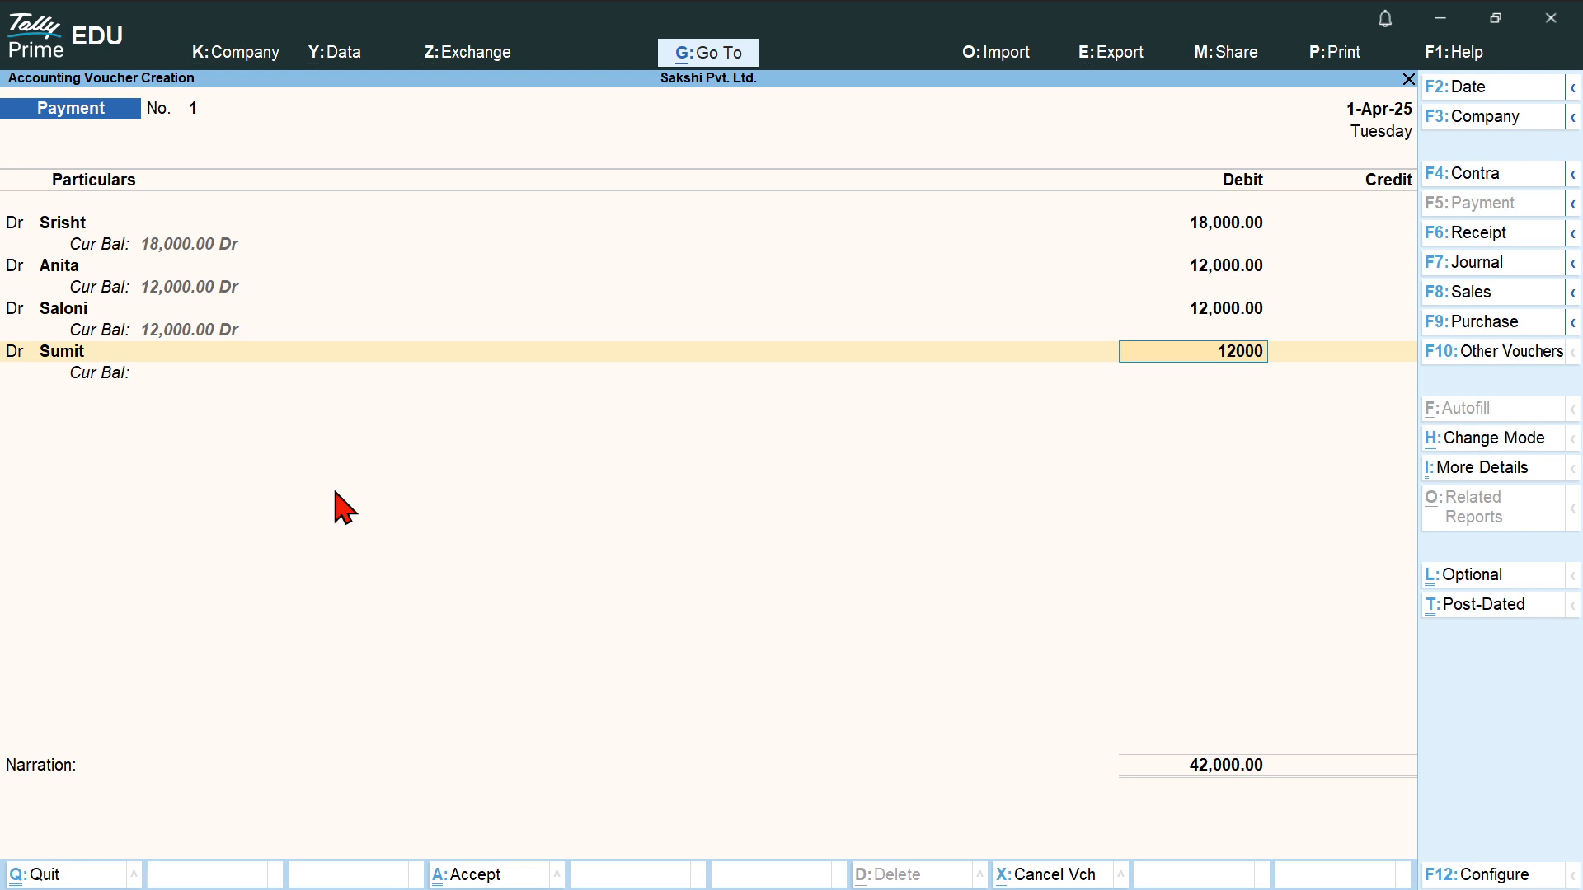
key(Return)
Check the PDF notes and add a fifth debit line for the first peon with 8,000.
text(d)
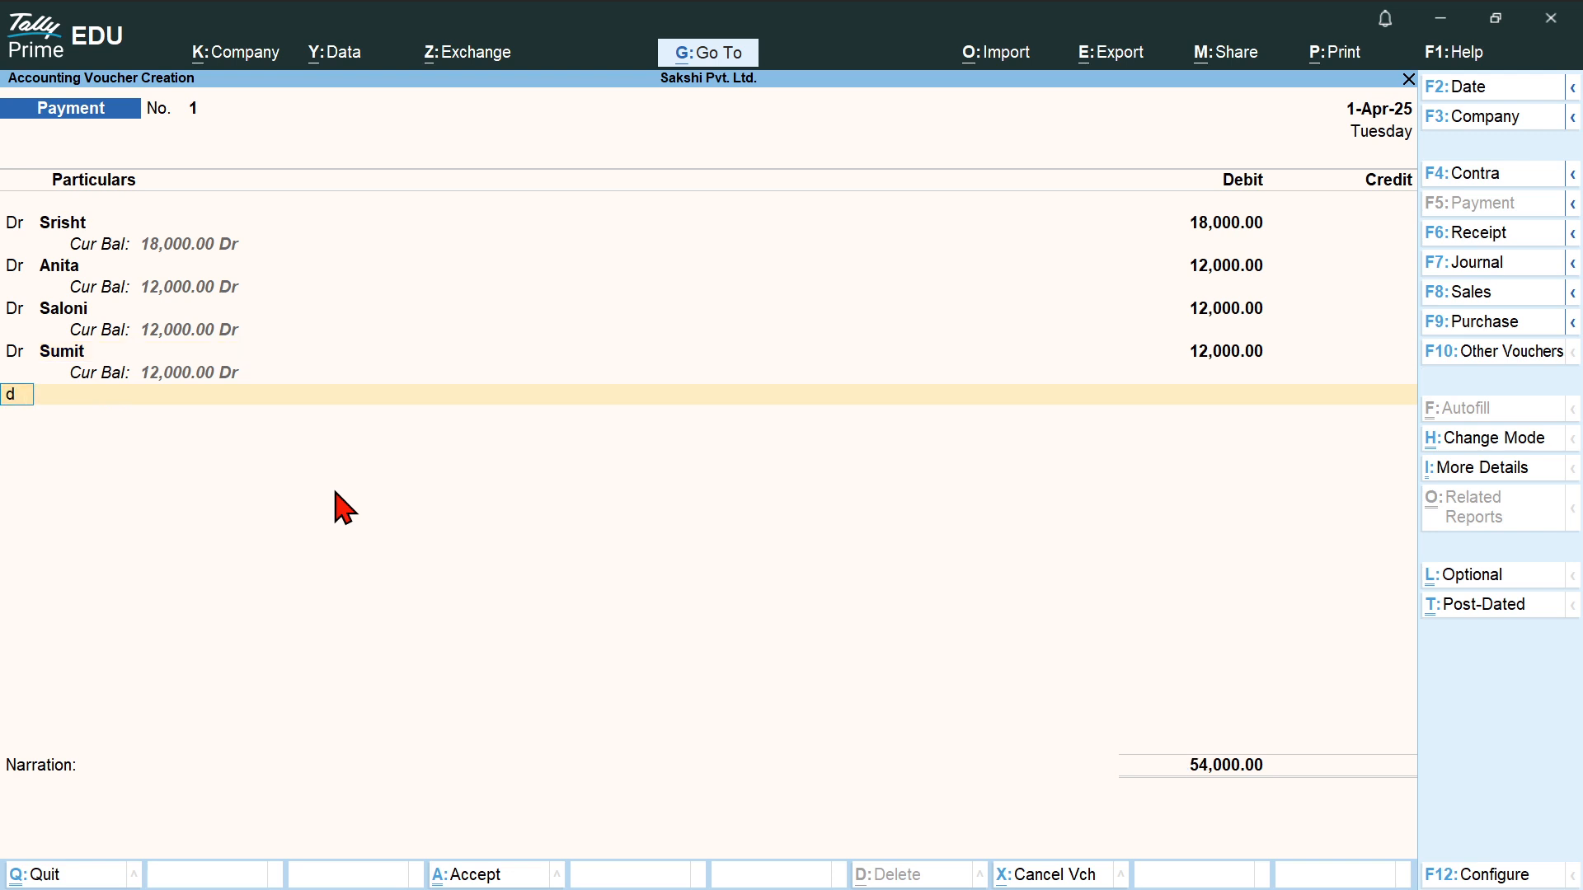
key(Return)
key(alt+Tab)
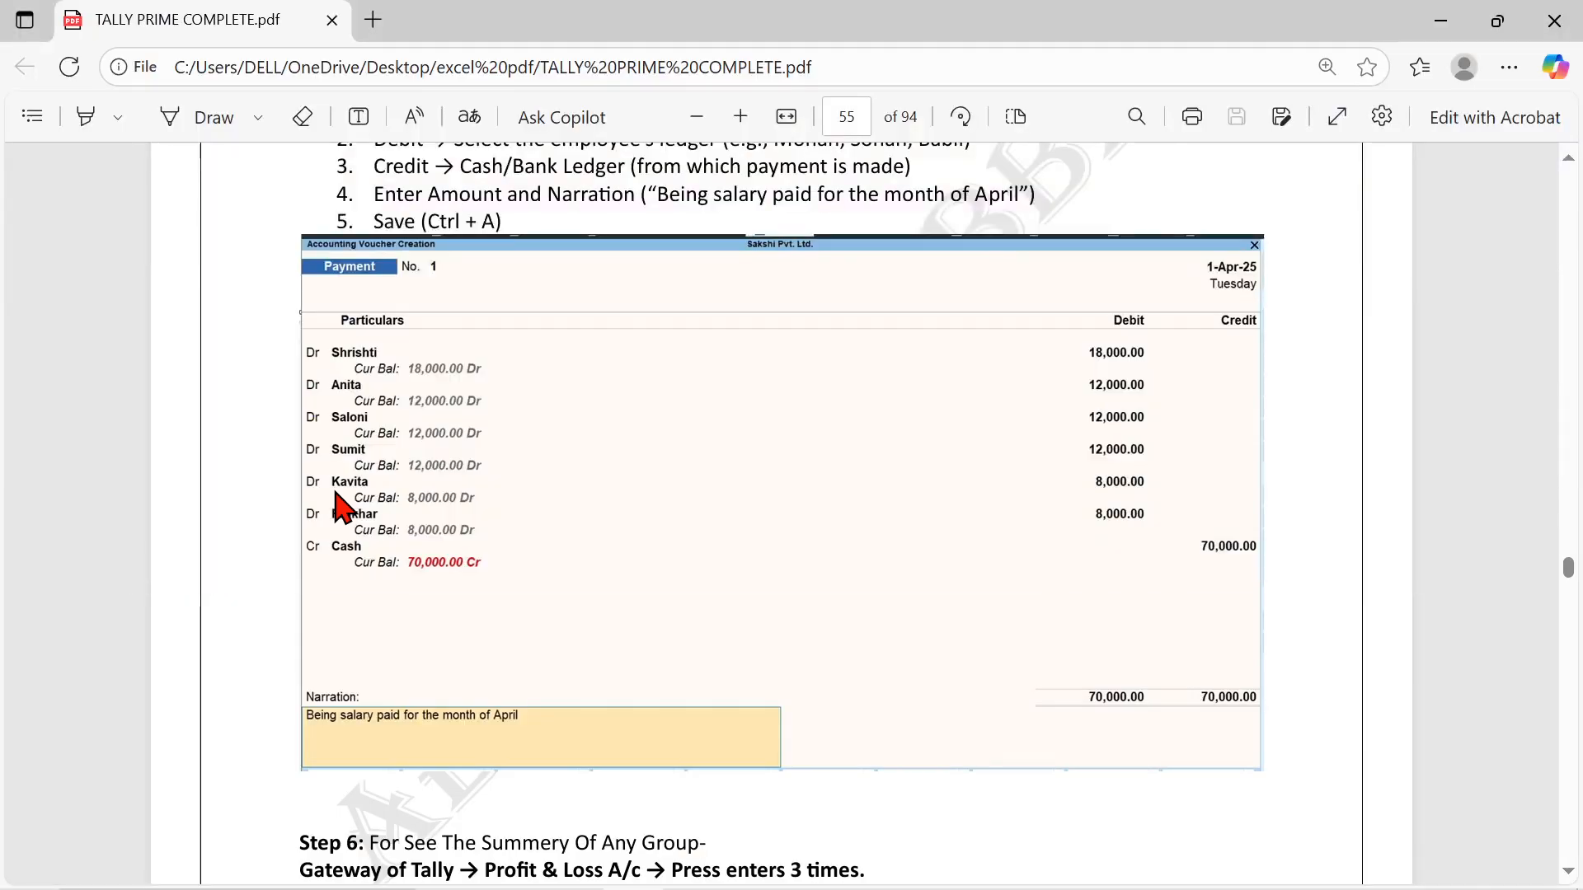
key(alt+Tab)
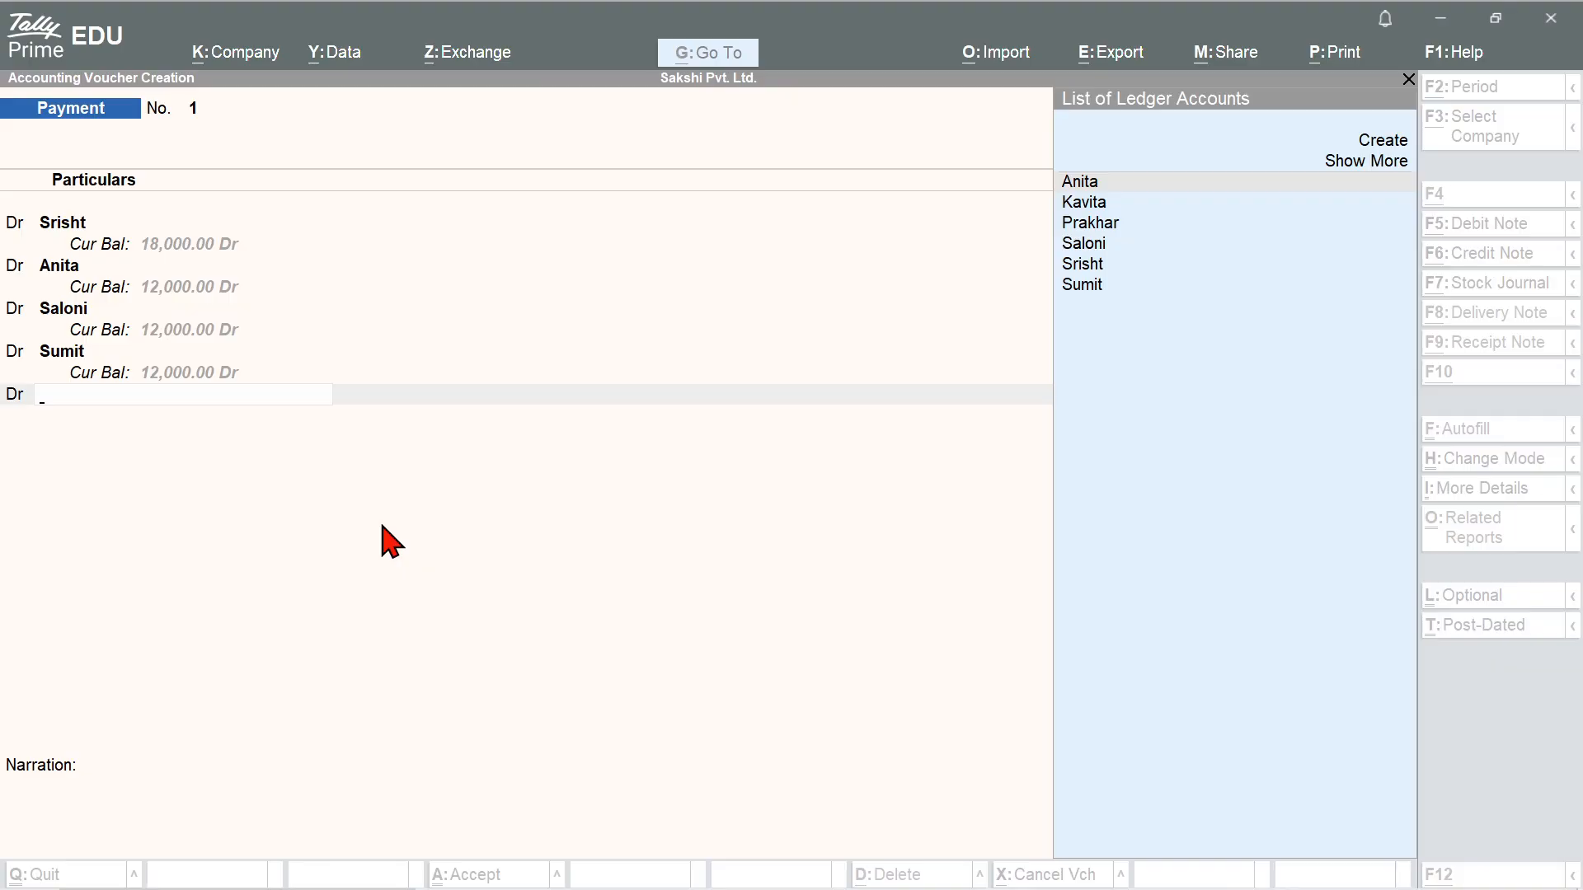
key(Down)
key(Return)
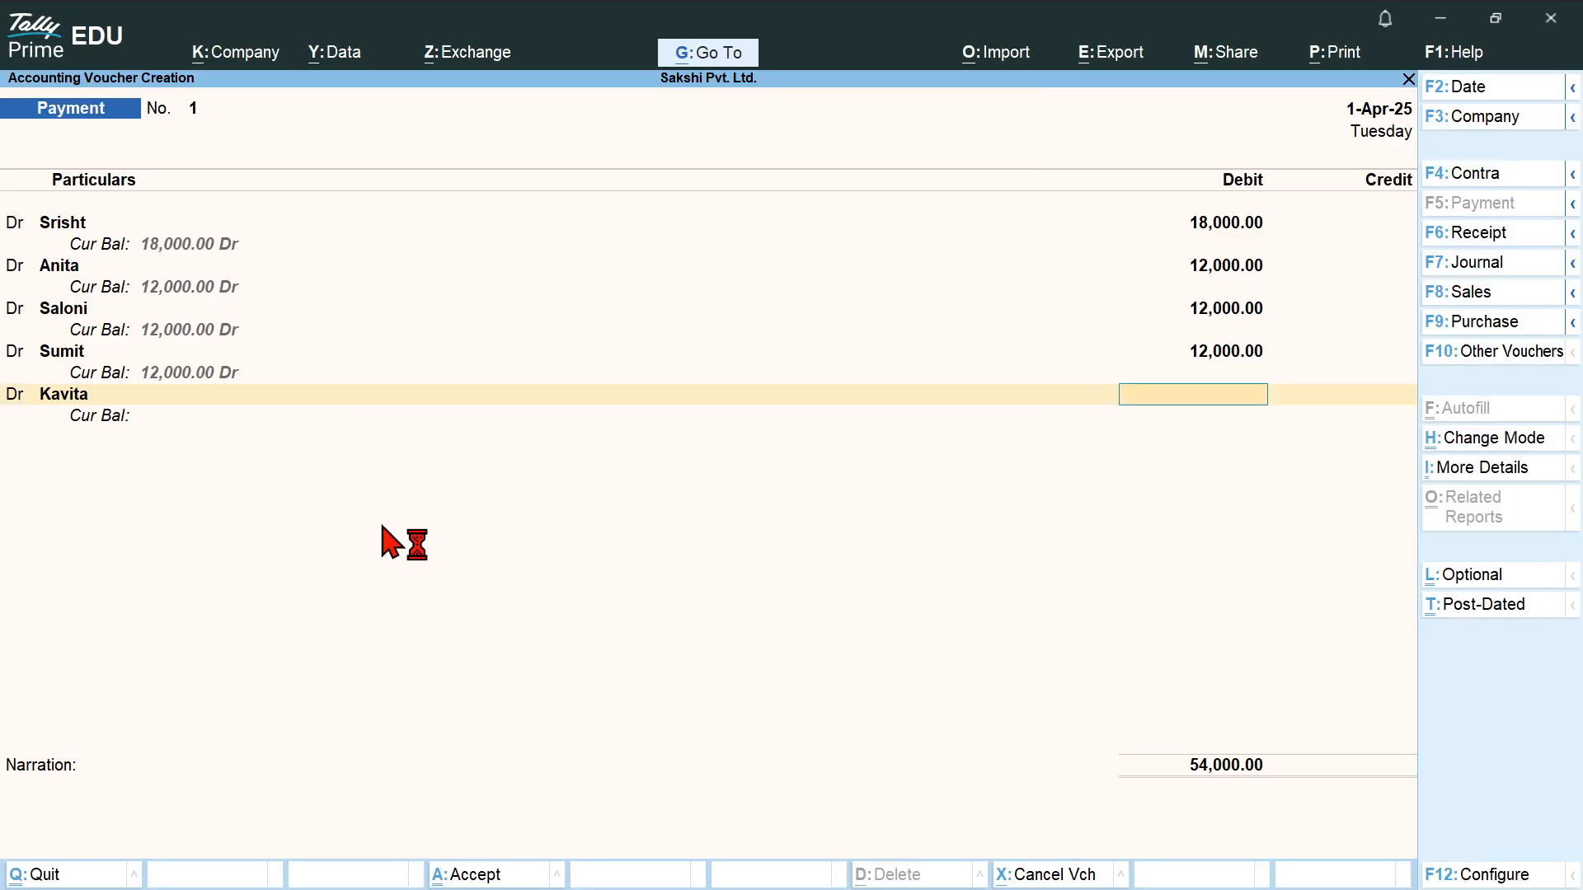
text(8000)
key(Return)
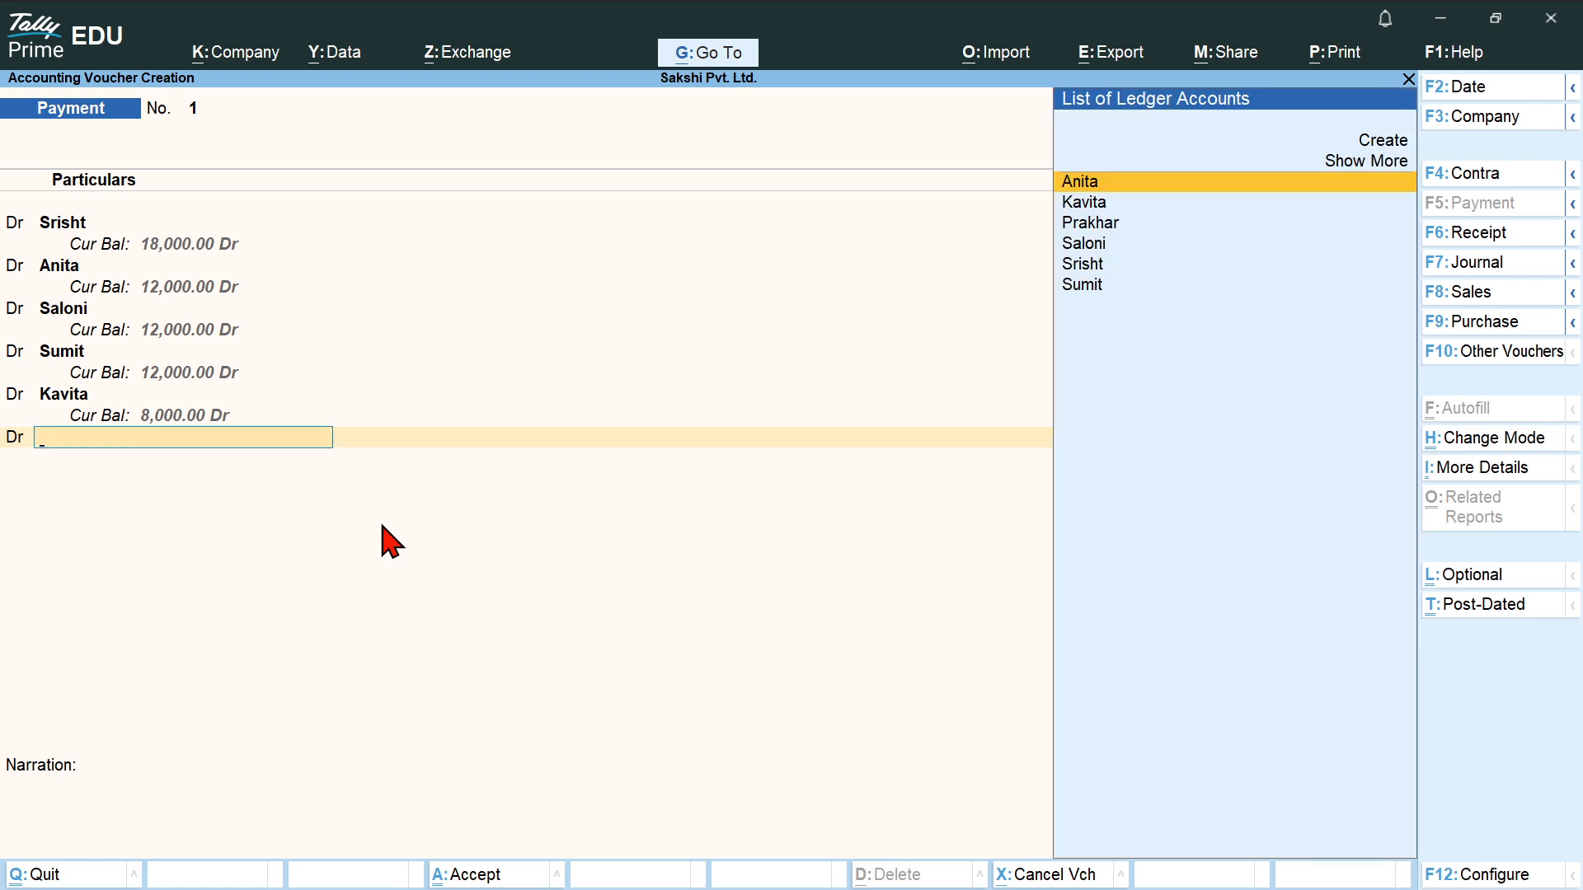
Add a sixth debit line for the second peon with 8,000.
key(Down)
key(Down)
key(Return)
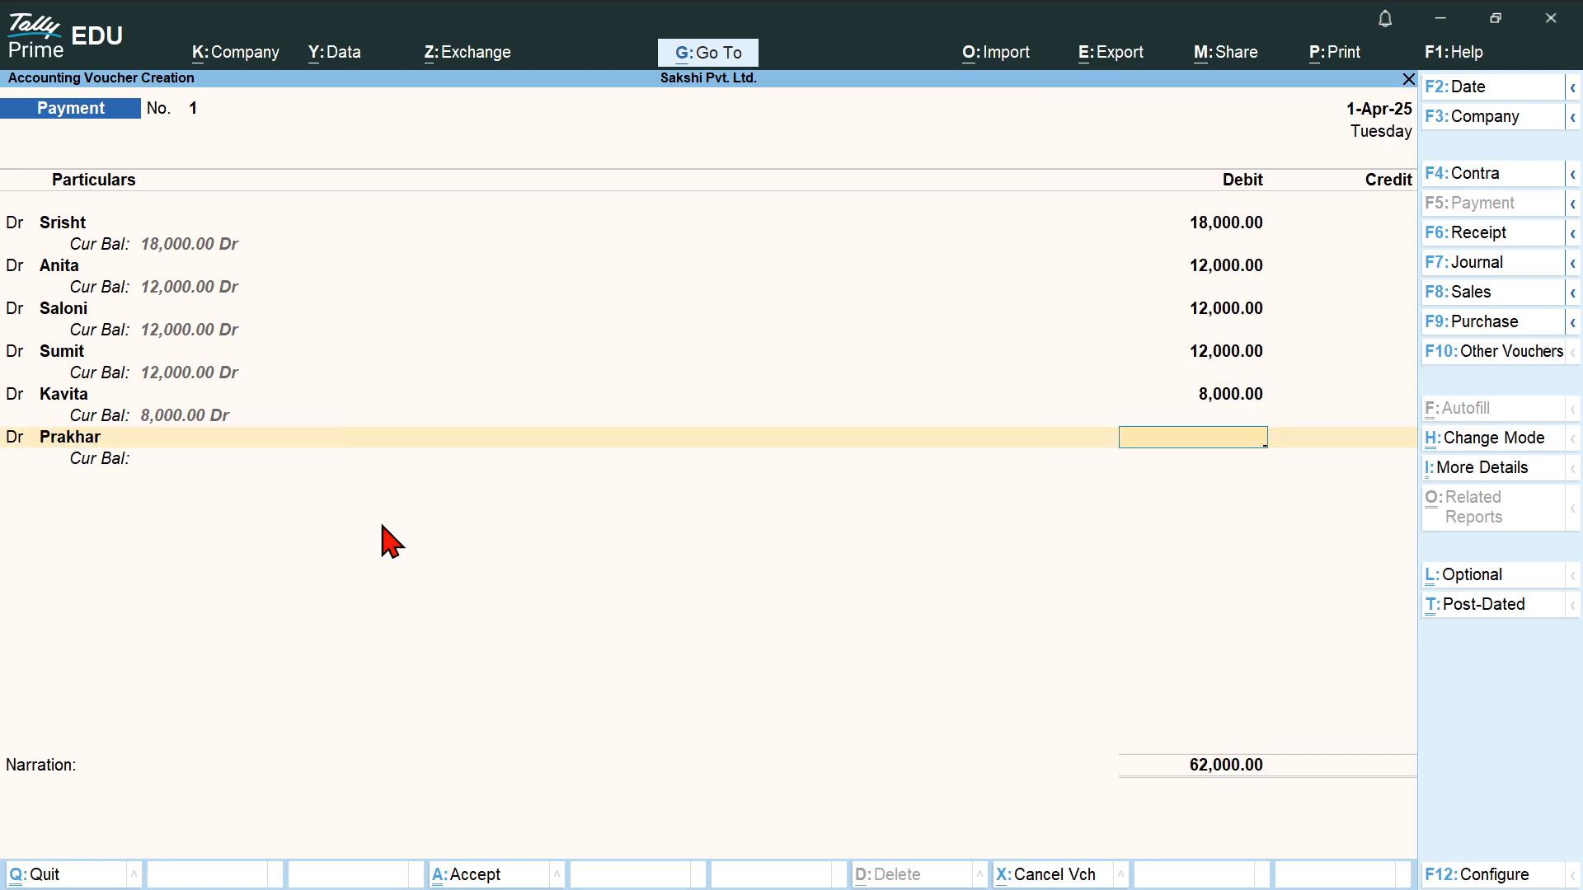
text(8)
text(000)
key(Return)
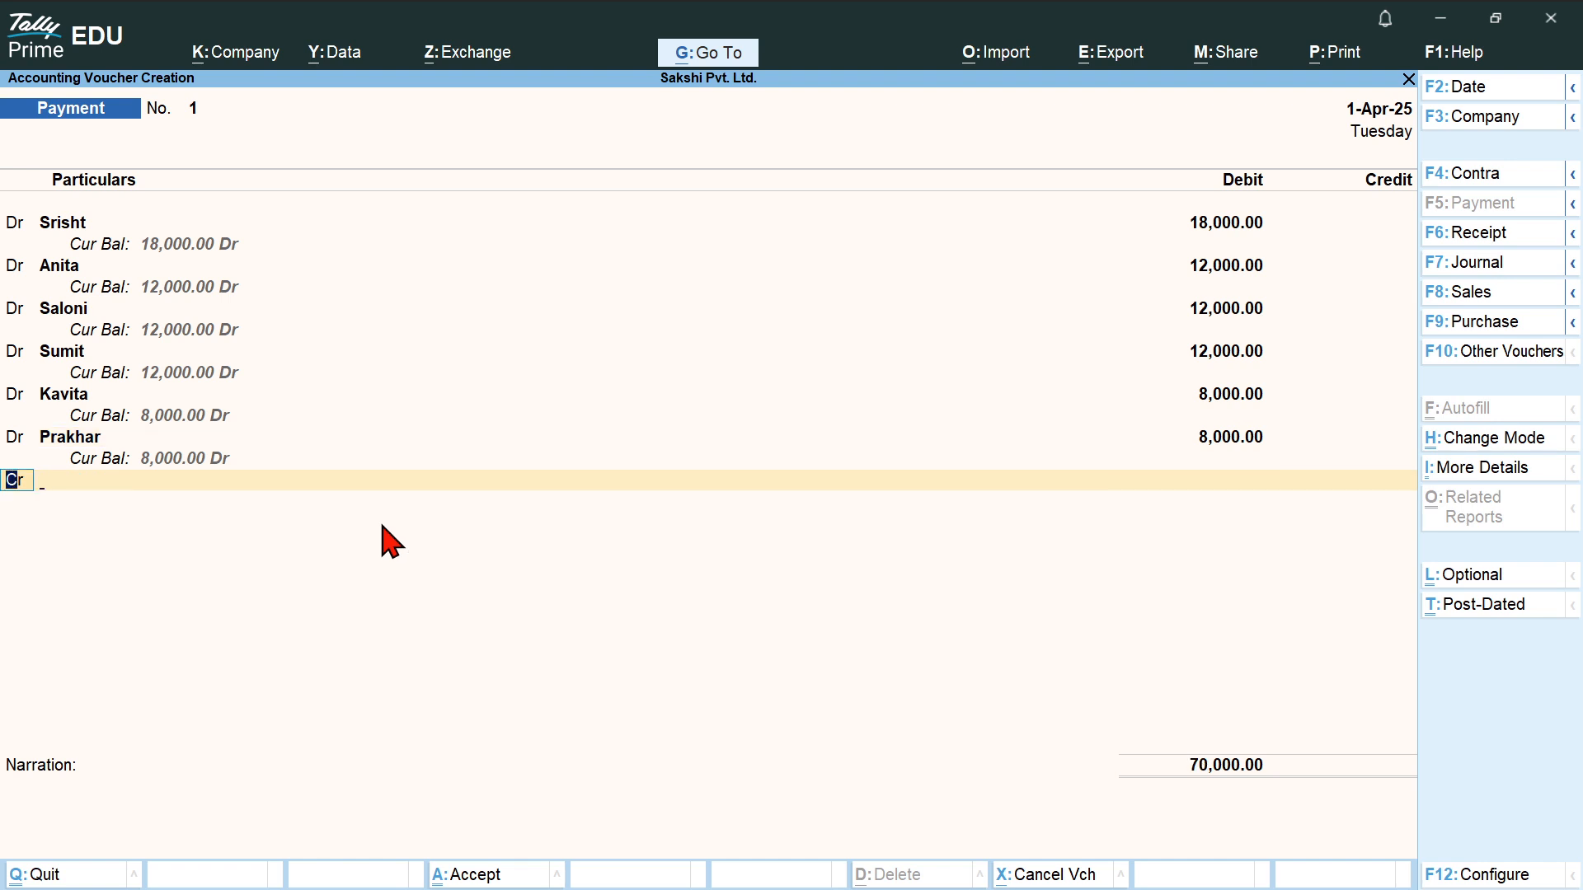
Credit Cash with 70,000, leave the narration blank and save the payment voucher.
key(Return)
key(Down)
key(Return)
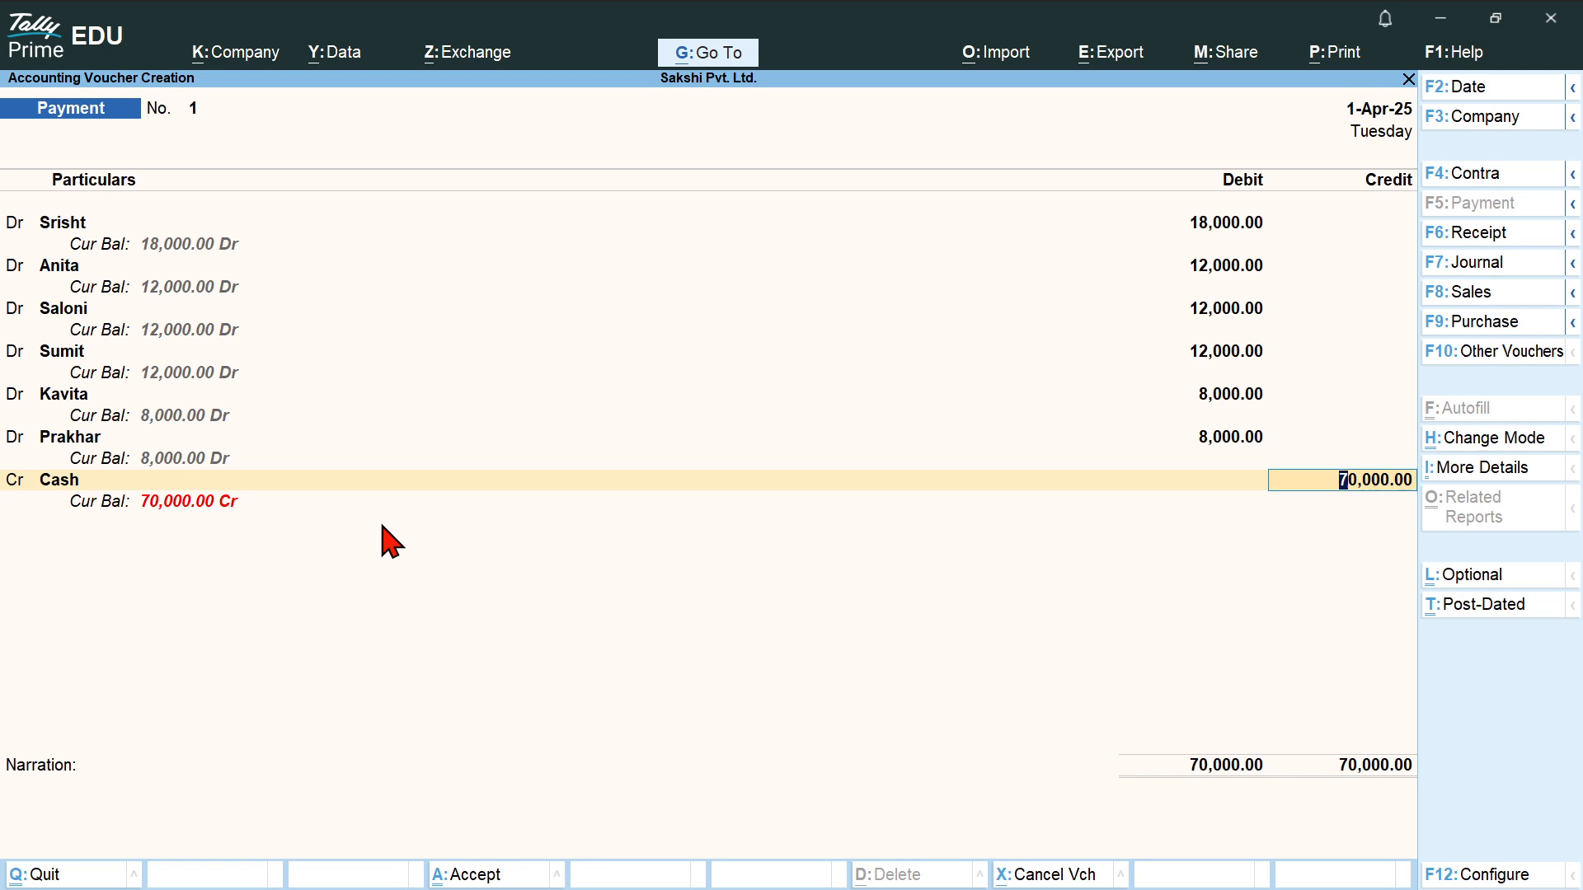
key(Return)
key(Return)
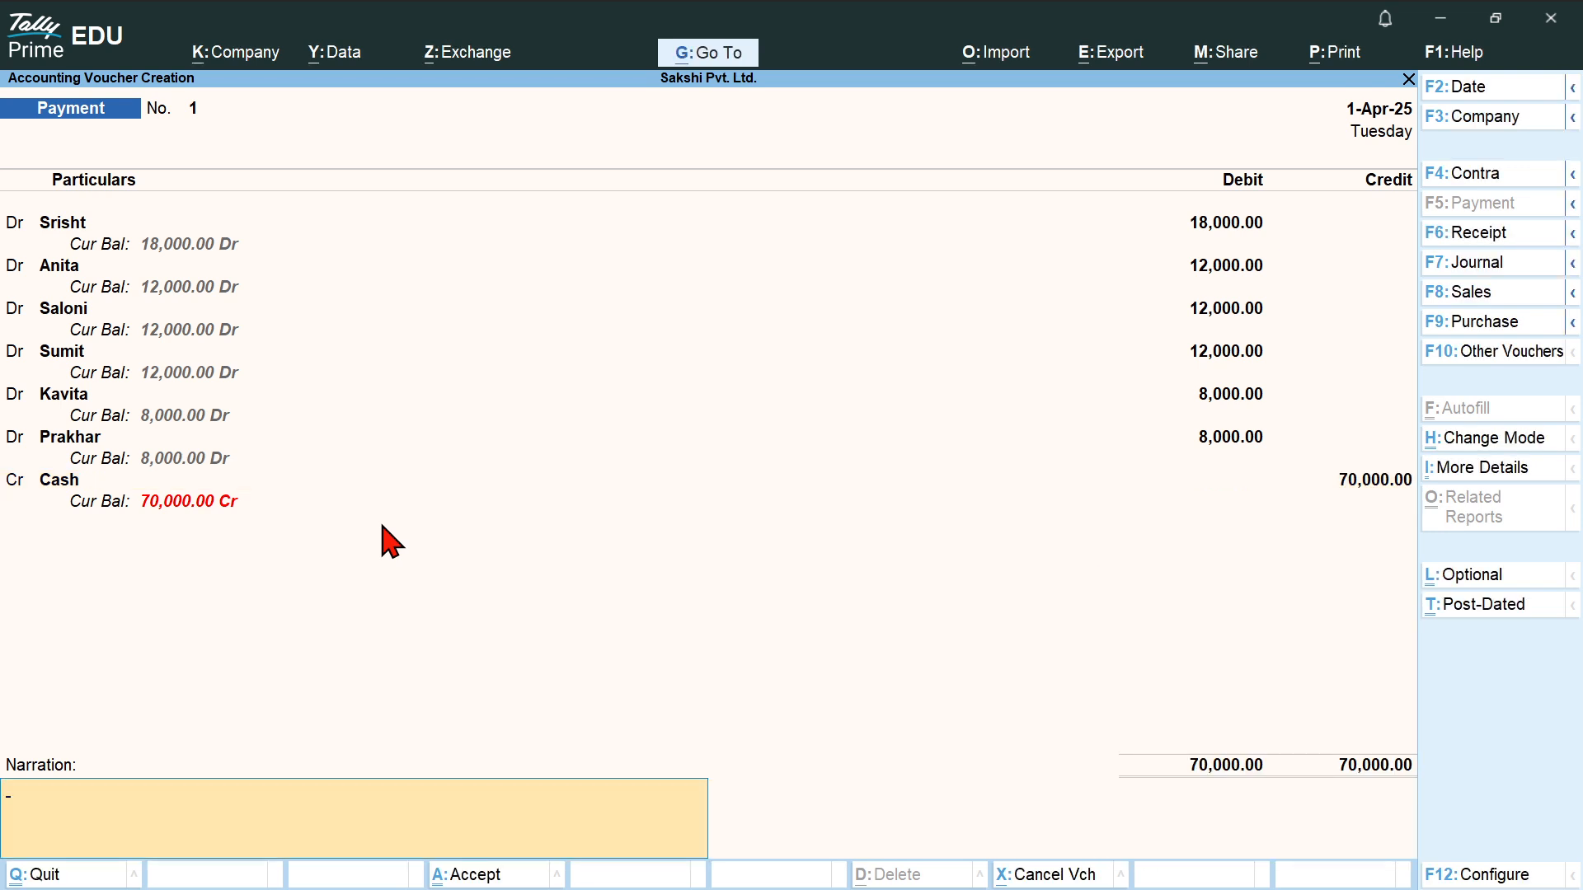
key(Return)
key(Return)
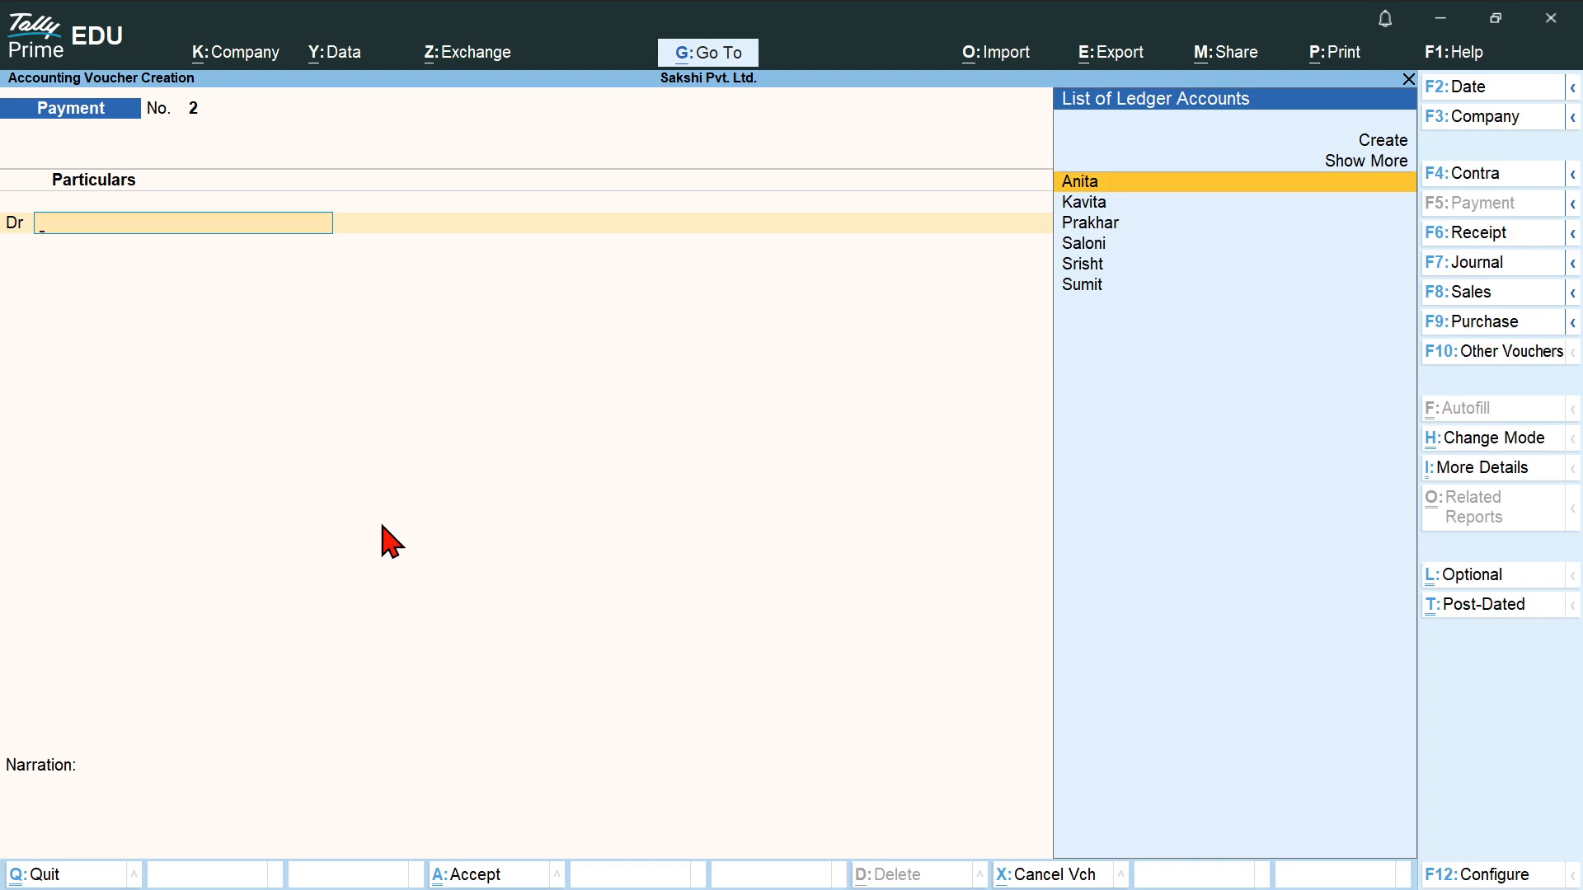
Switch to the PDF notes and read Step 6 on viewing the summary of a group.
key(alt+Tab)
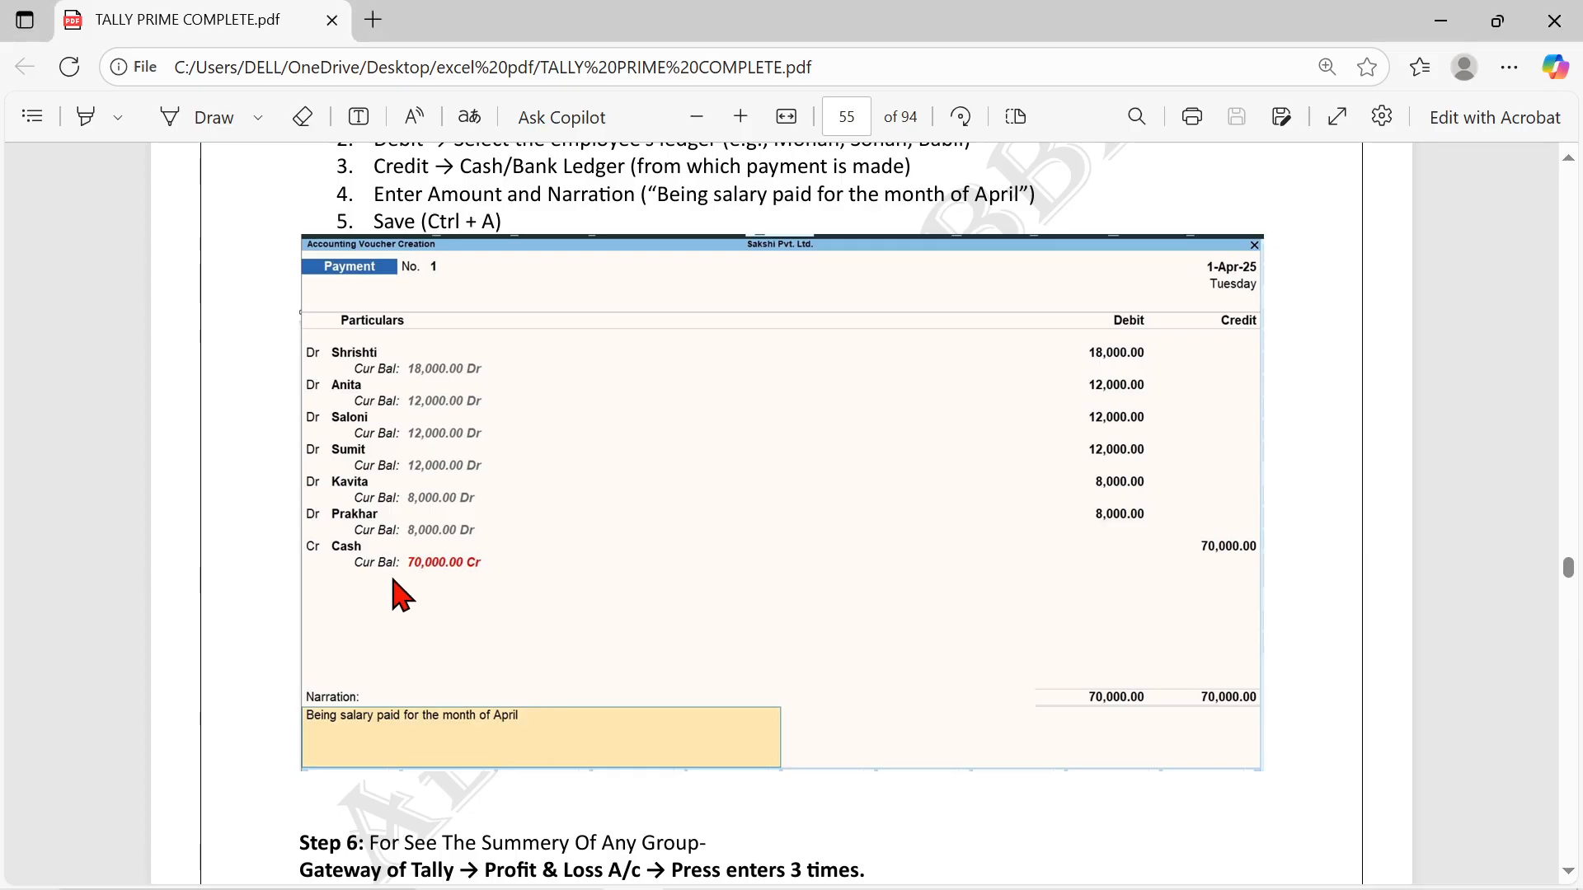
scroll(402, 608, down, 4)
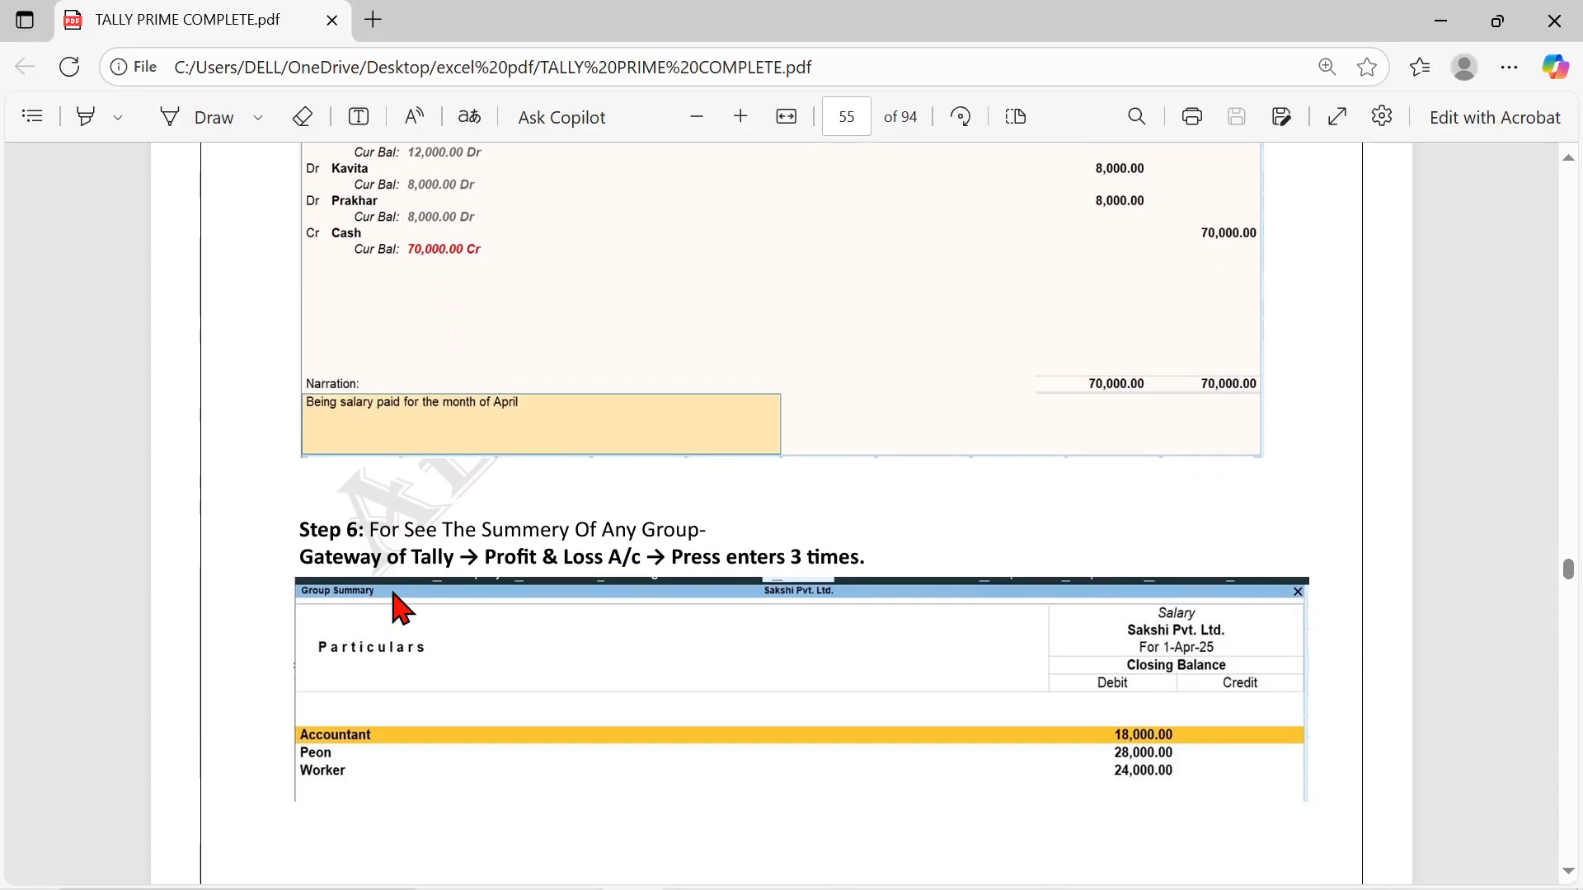
Switch back to TallyPrime and leave the blank payment voucher to return to the Gateway of Tally.
scroll(402, 608, down, 1)
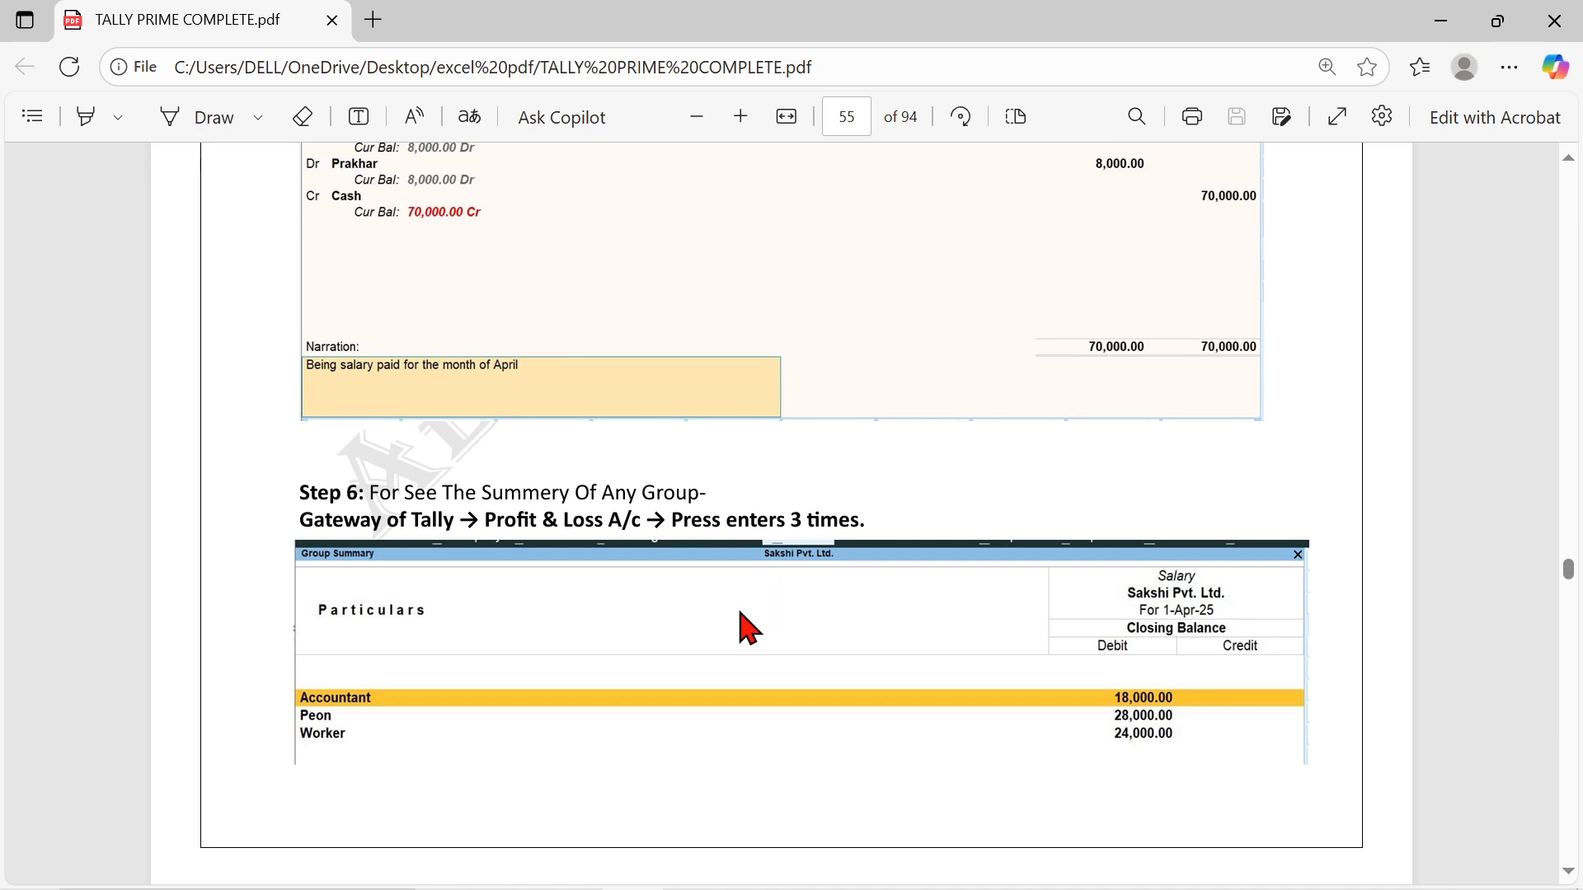
key(alt+Tab)
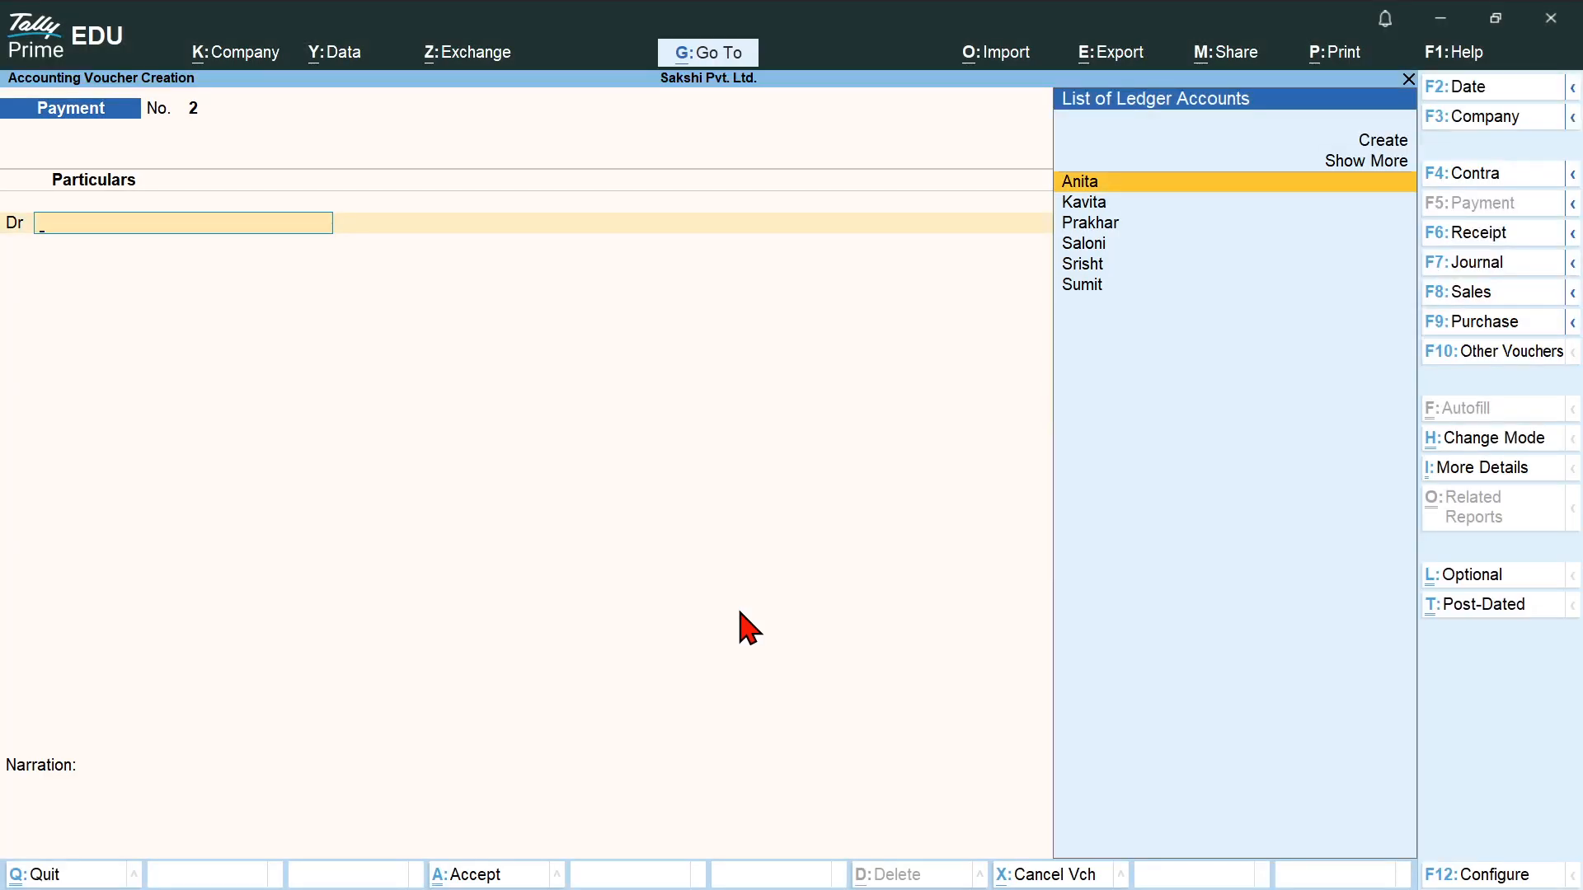
key(Escape)
key(y)
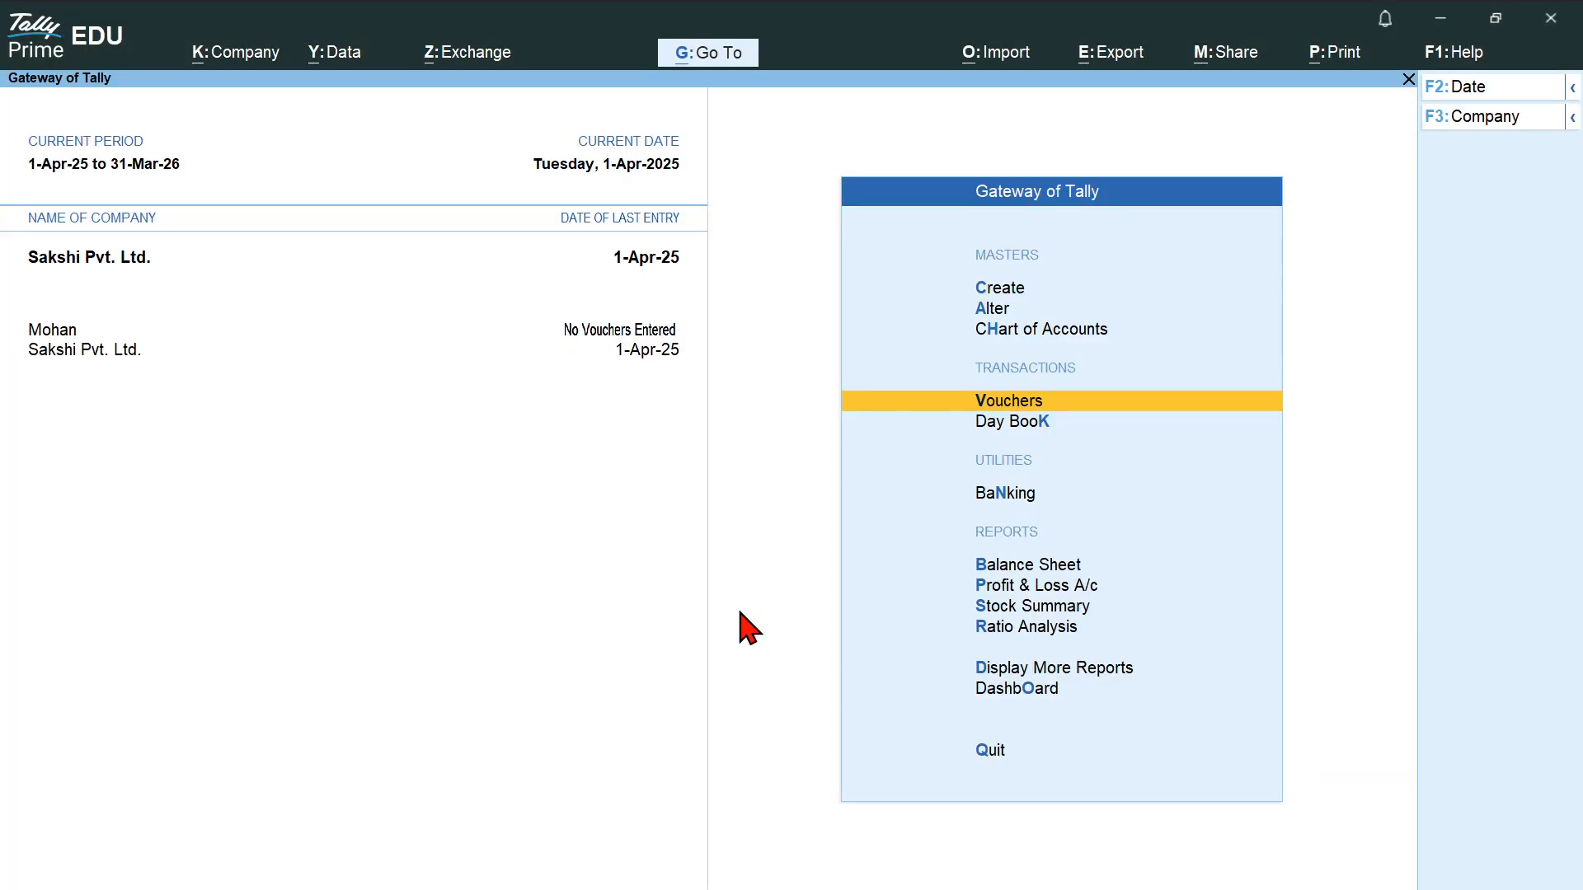
Open the Profit & Loss A/c and drill down through Indirect Expenses to the Salary group summary.
key(Down)
key(Down)
key(Down)
key(Down)
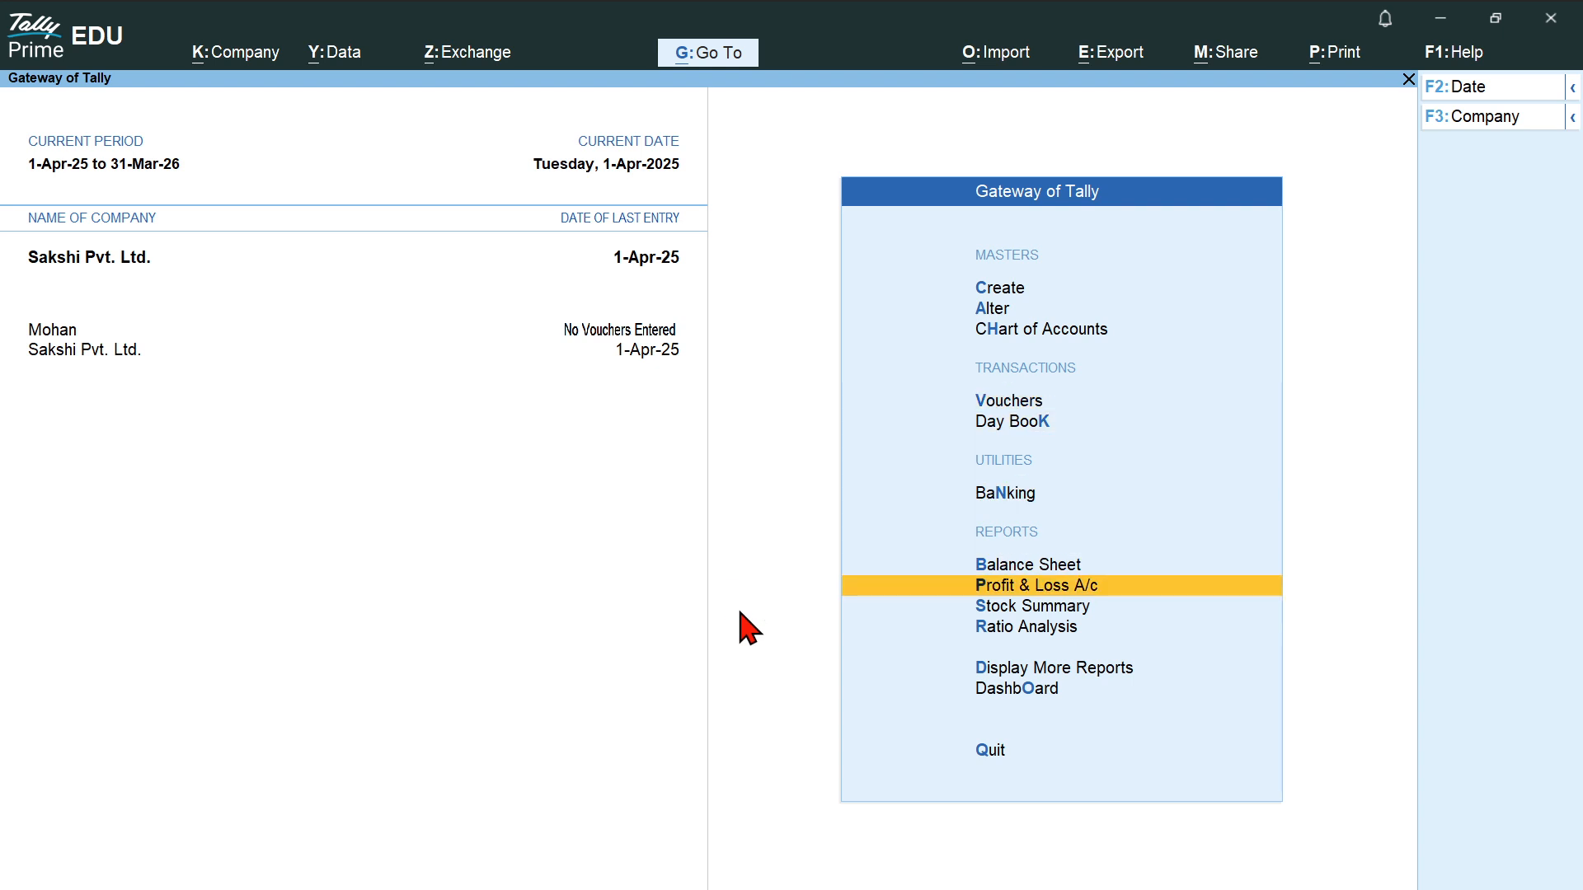
key(Return)
key(Return)
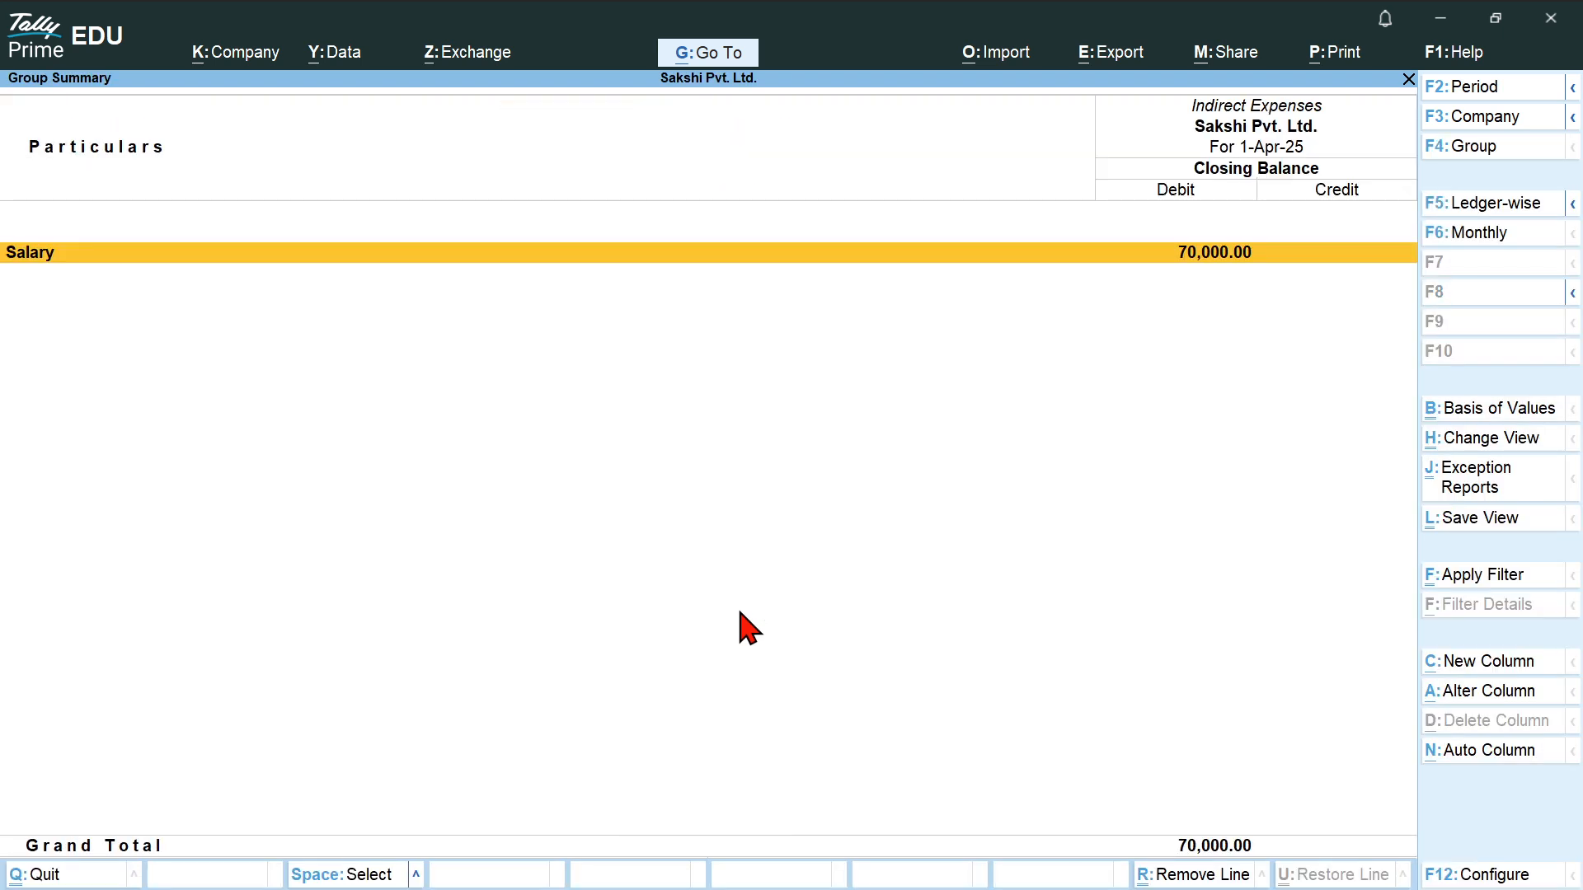
key(Return)
key(Return)
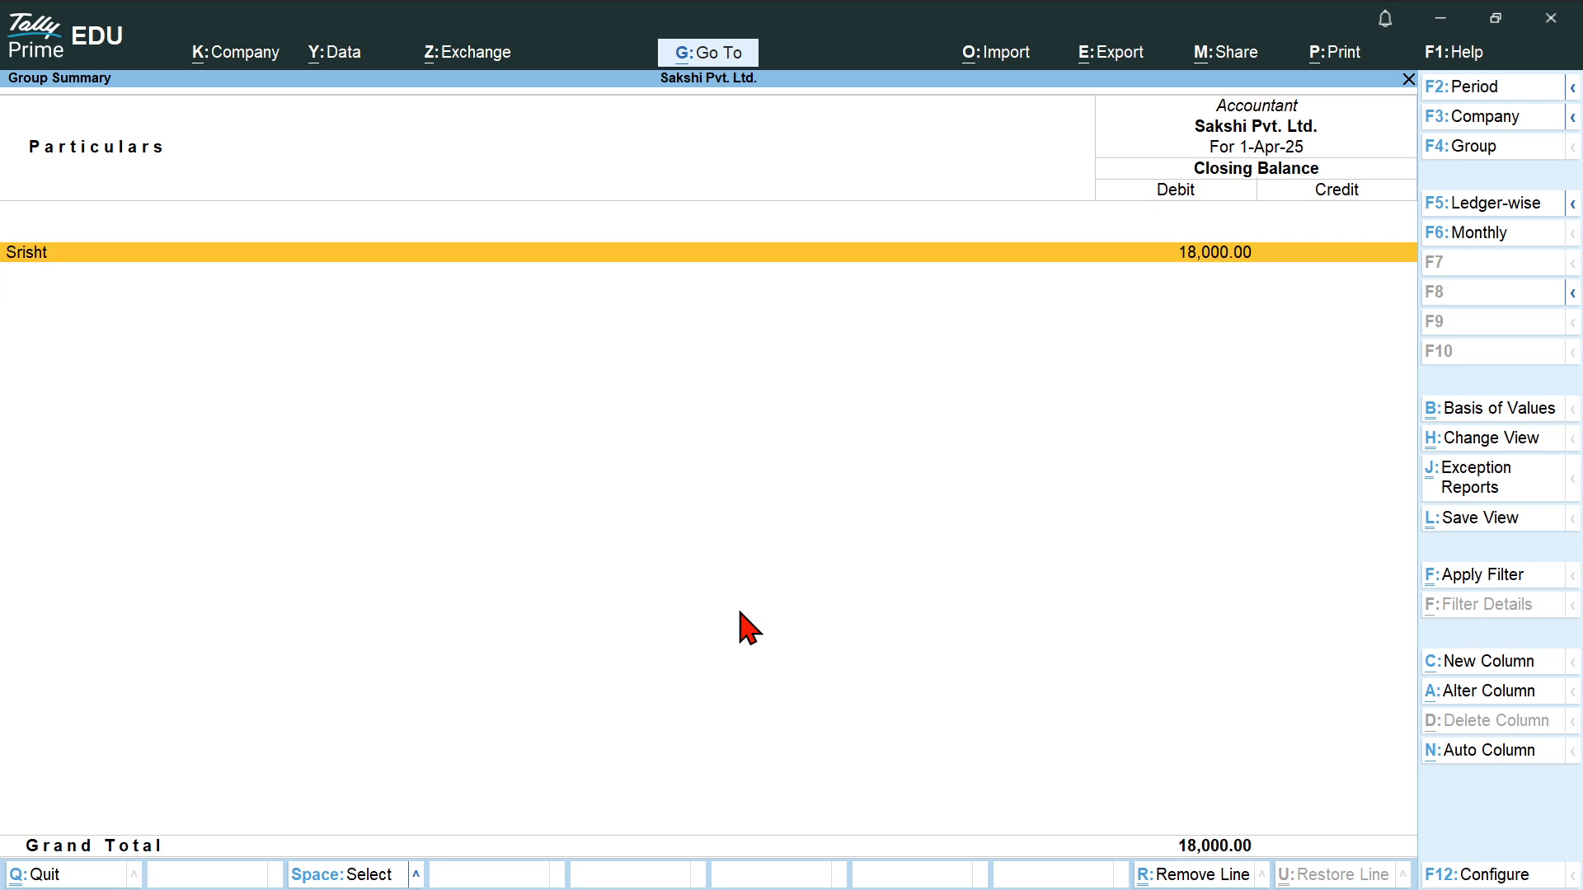
key(Escape)
key(Escape)
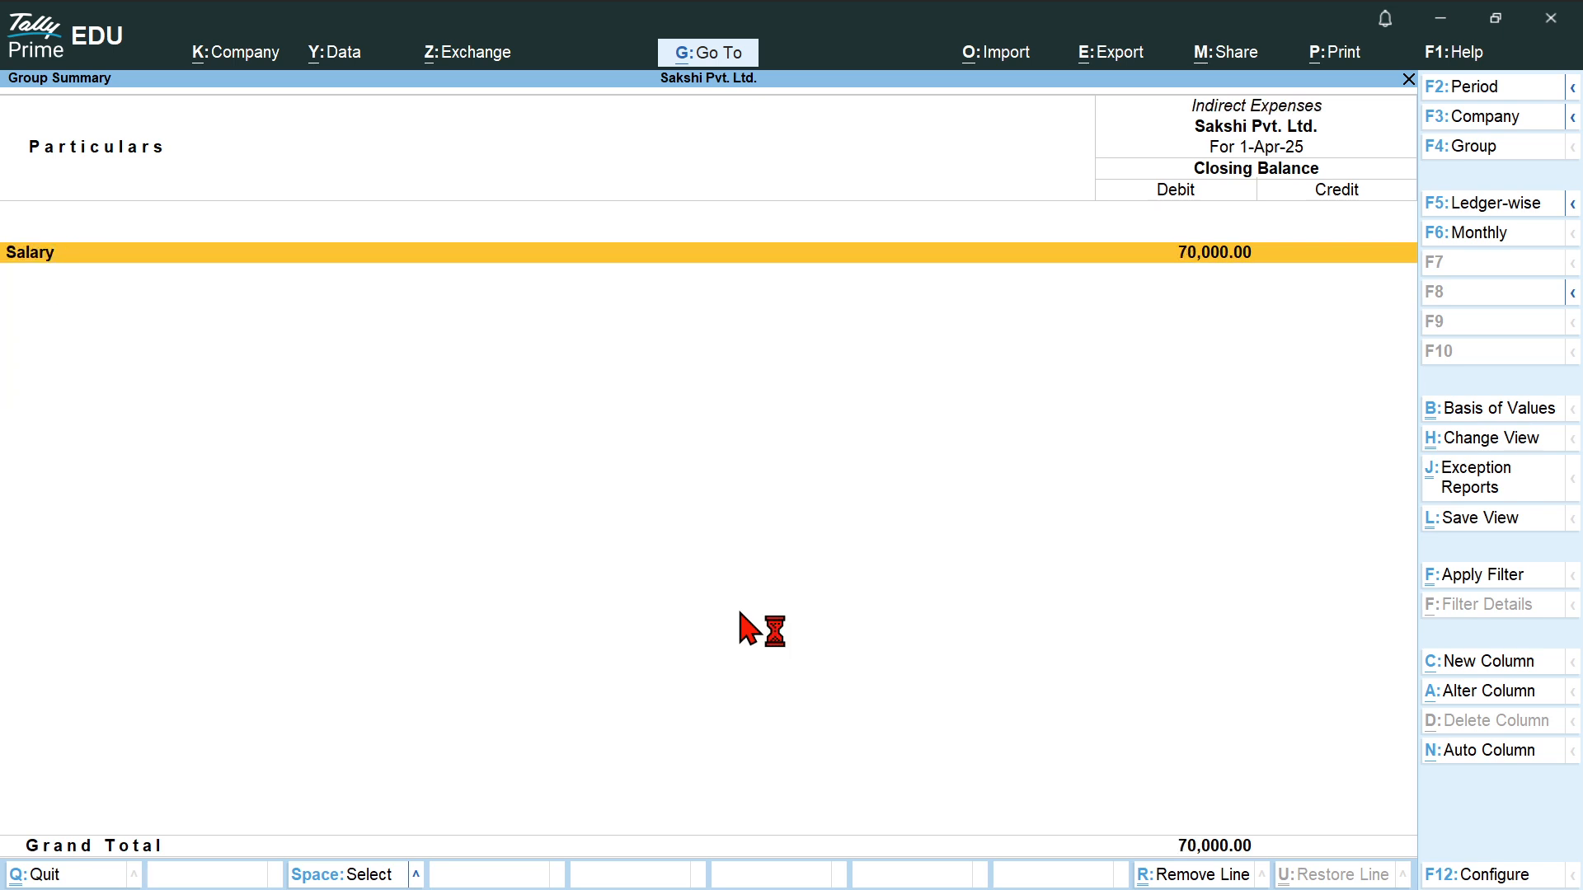
key(Return)
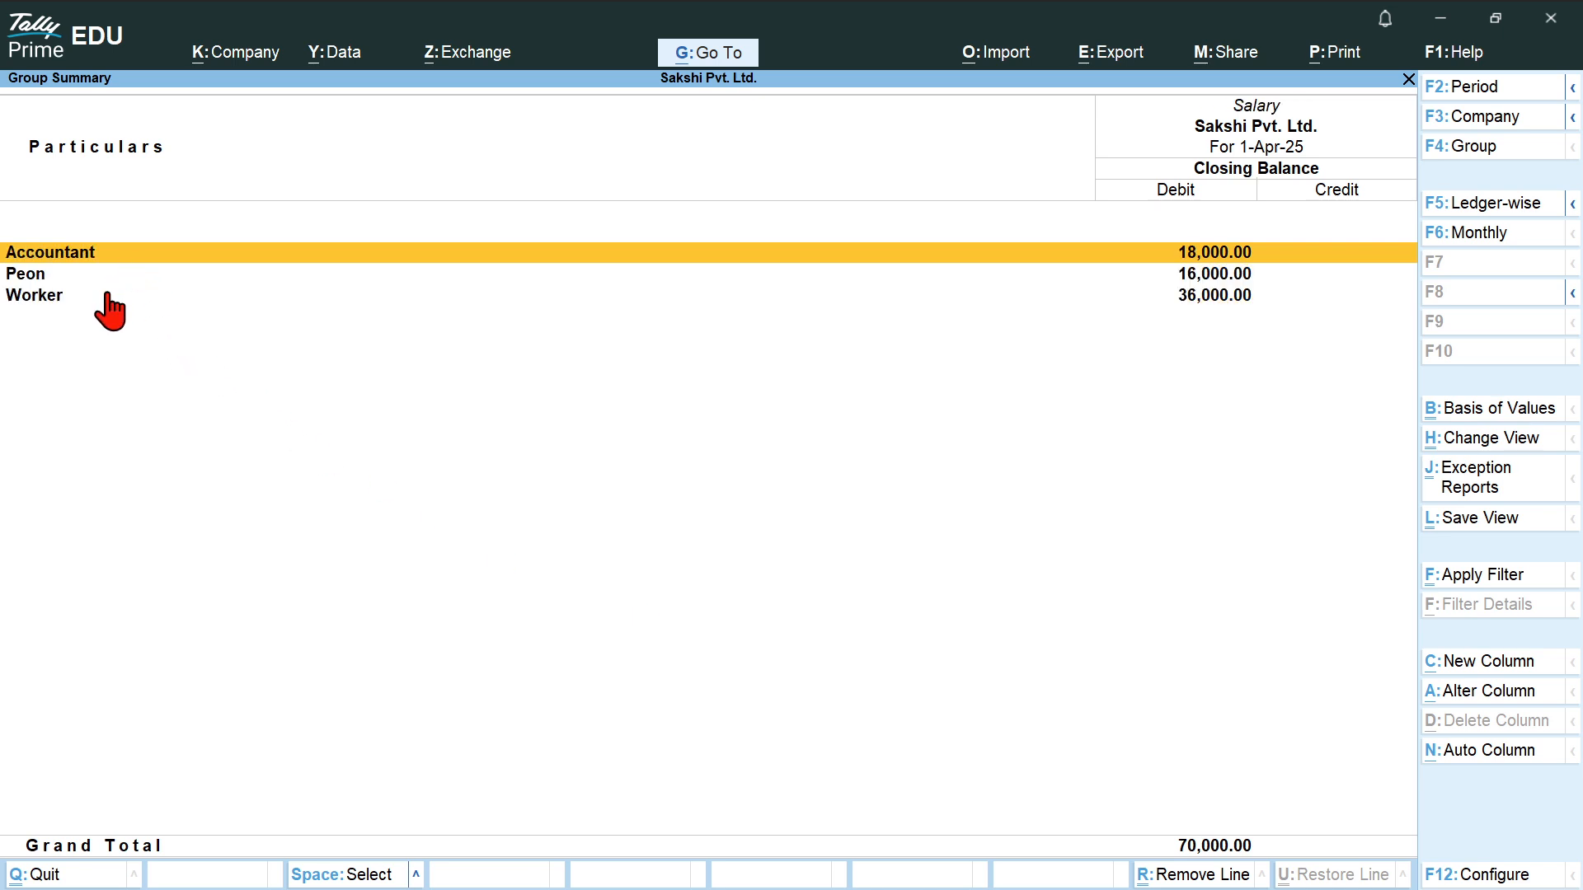
View the employee ledgers in the Accountant, Peon and Worker sub-groups one by one, returning to the Salary summary.
key(Return)
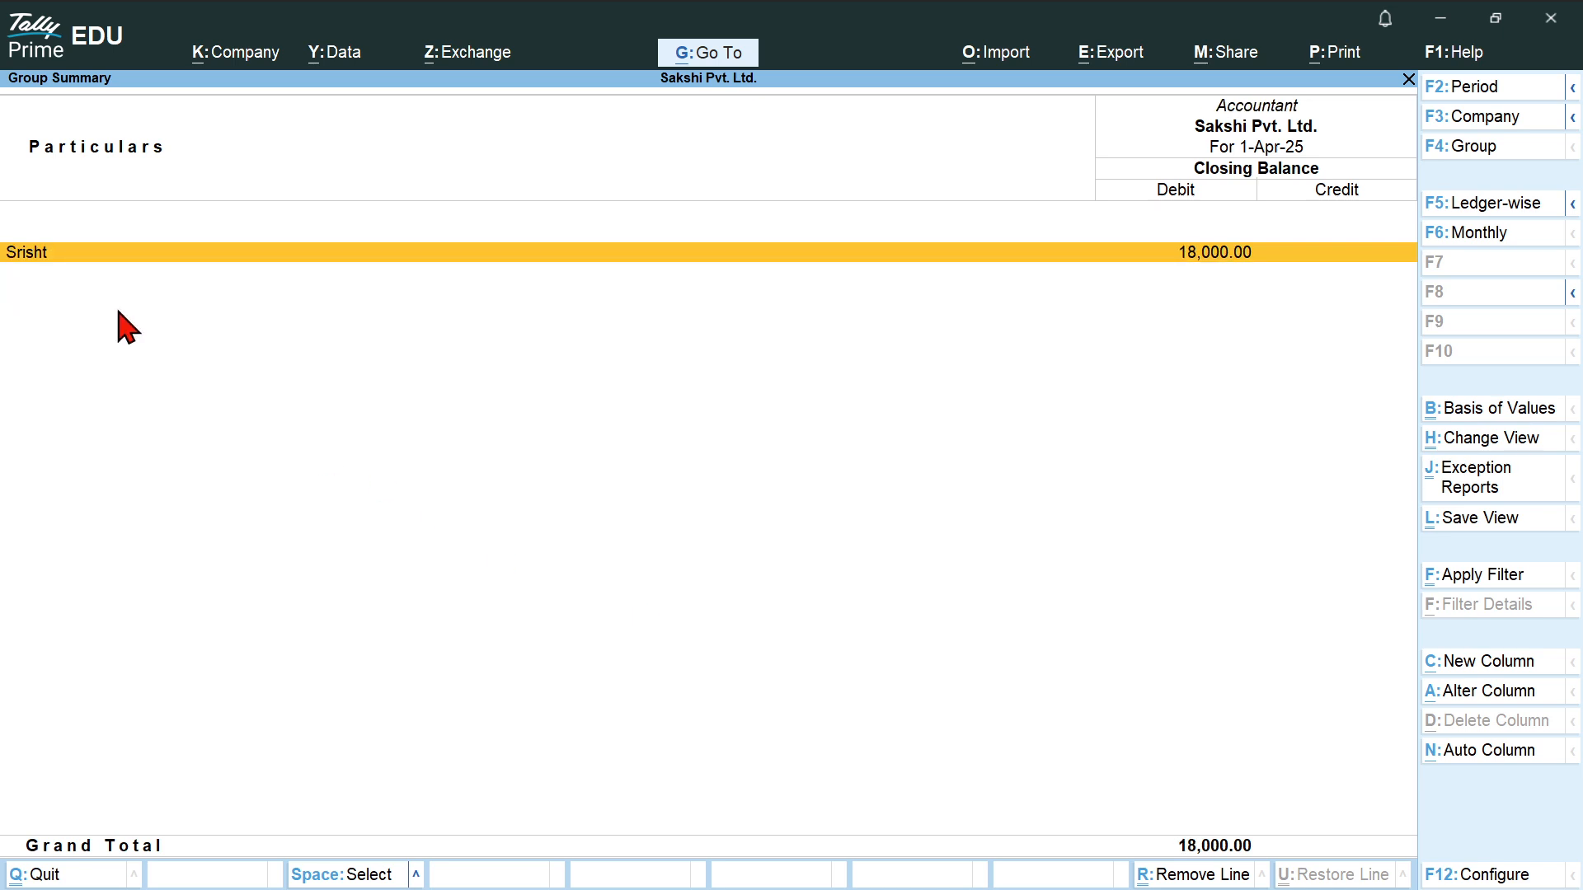
key(Escape)
key(Down)
key(Return)
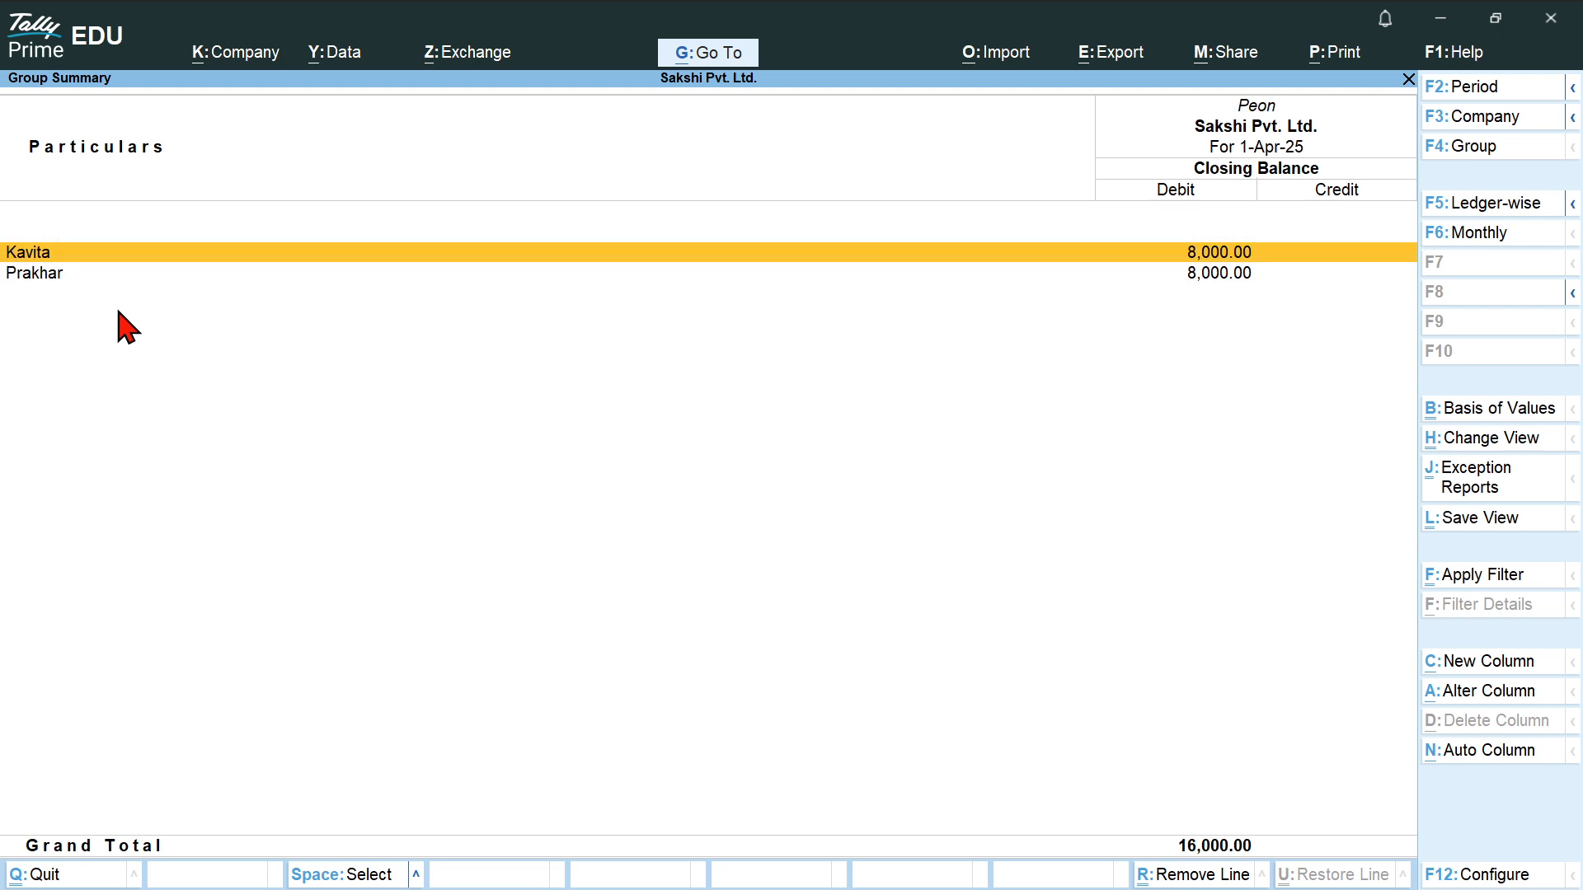
key(Escape)
key(Down)
key(Return)
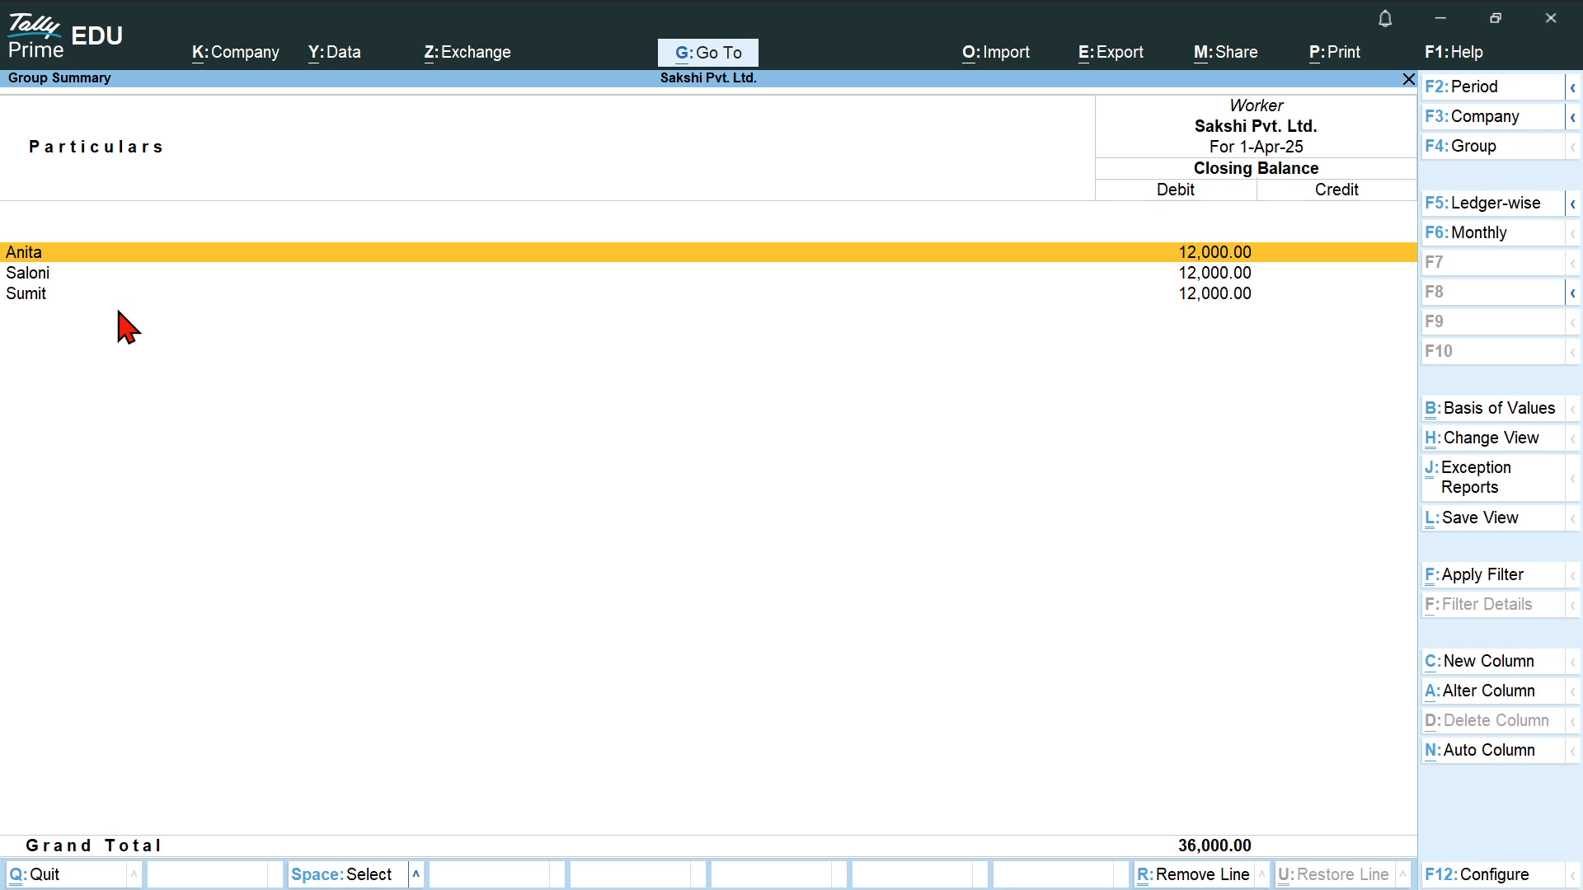
key(Escape)
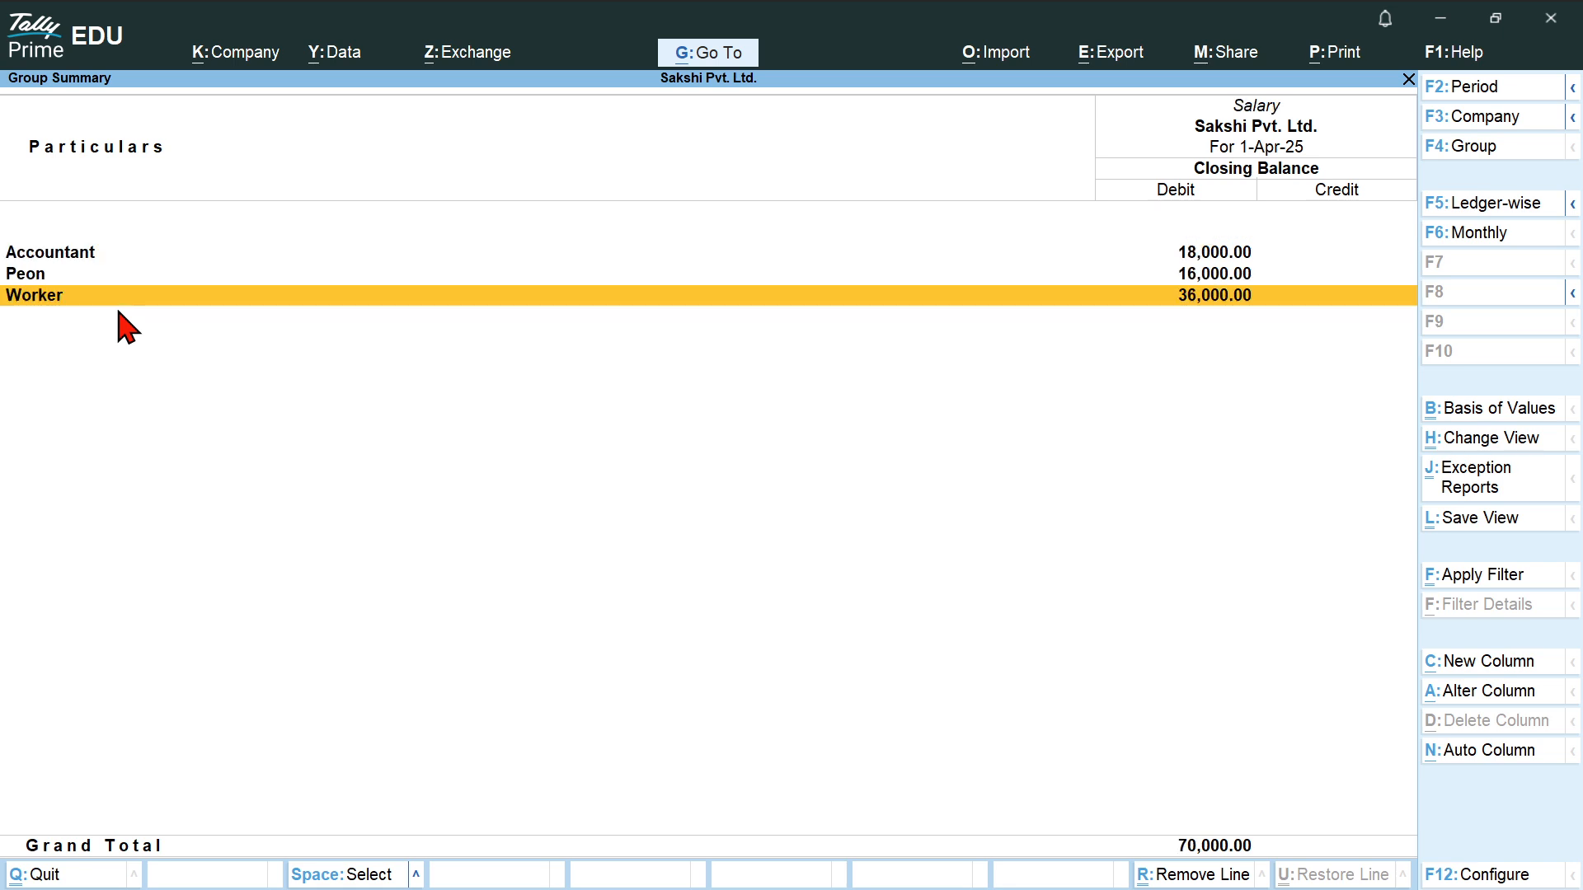
Reopen the Salary group summary from Indirect Expenses and review its sub-group lines down to Worker.
key(Escape)
key(Return)
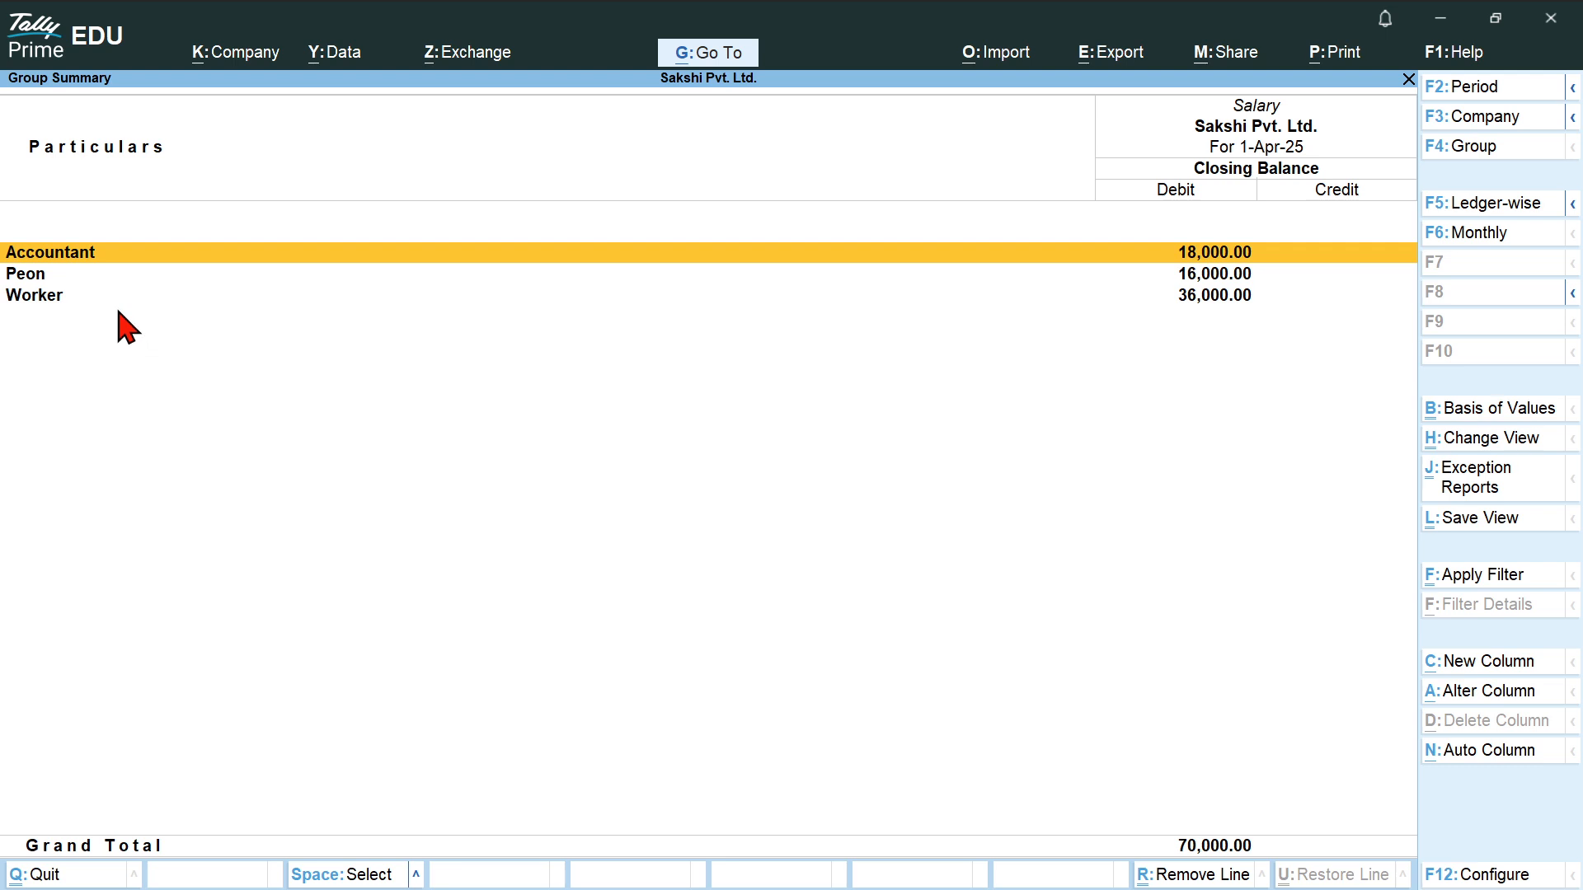
key(Down)
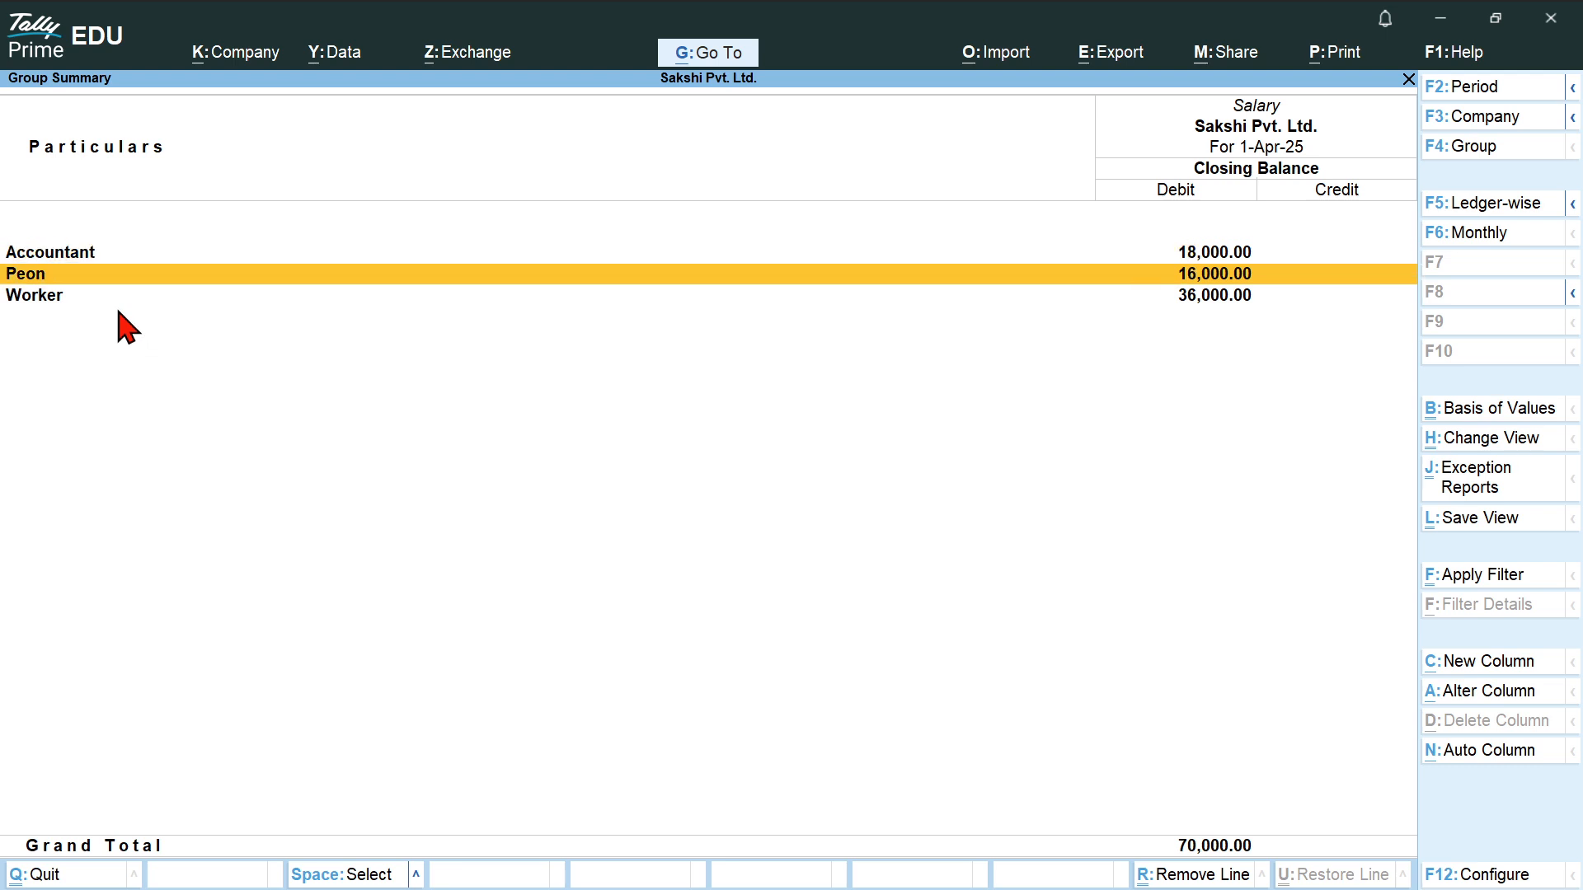
key(Down)
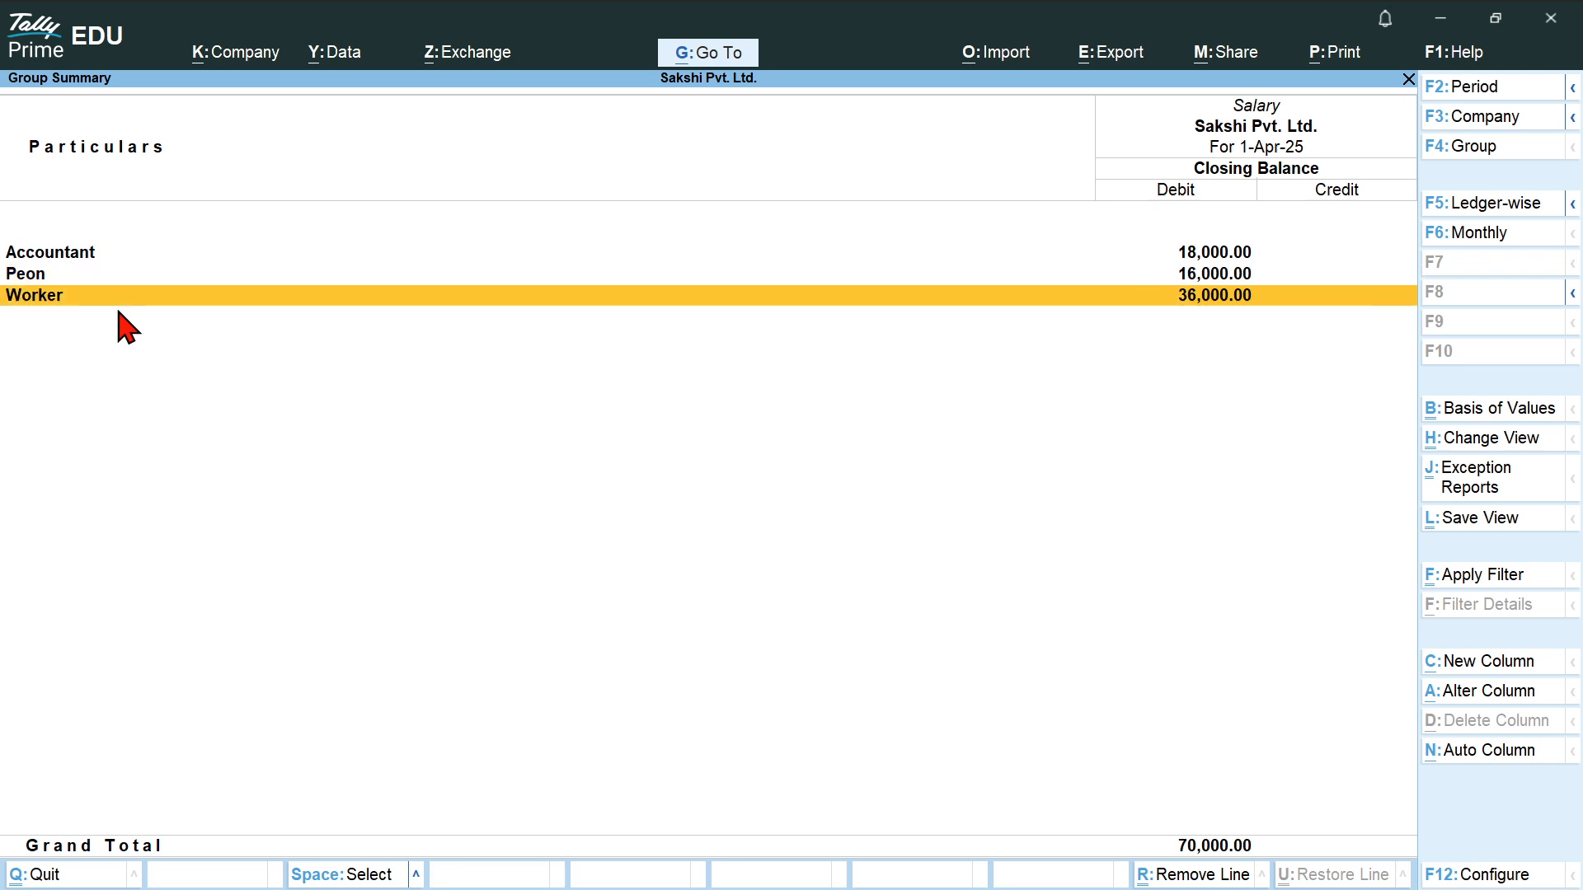